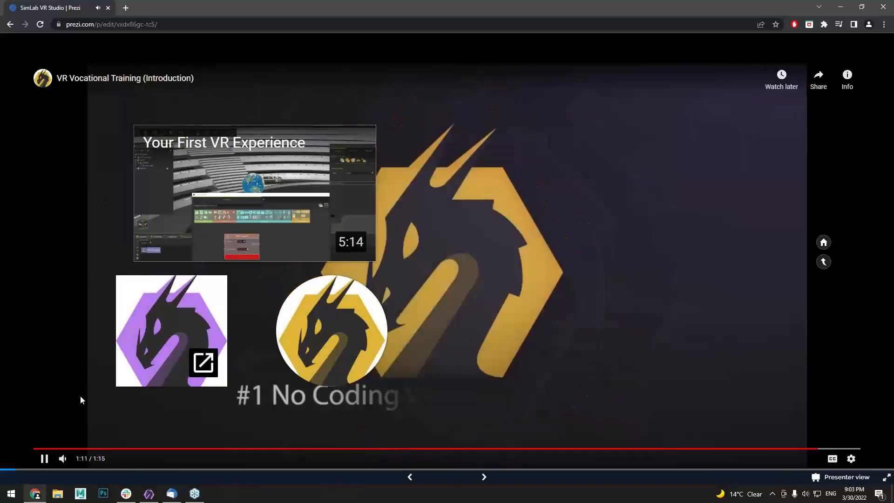
Exit Present mode to the Prezi editor once the demoreel video finishes
{"action": "key", "text": "Escape"}
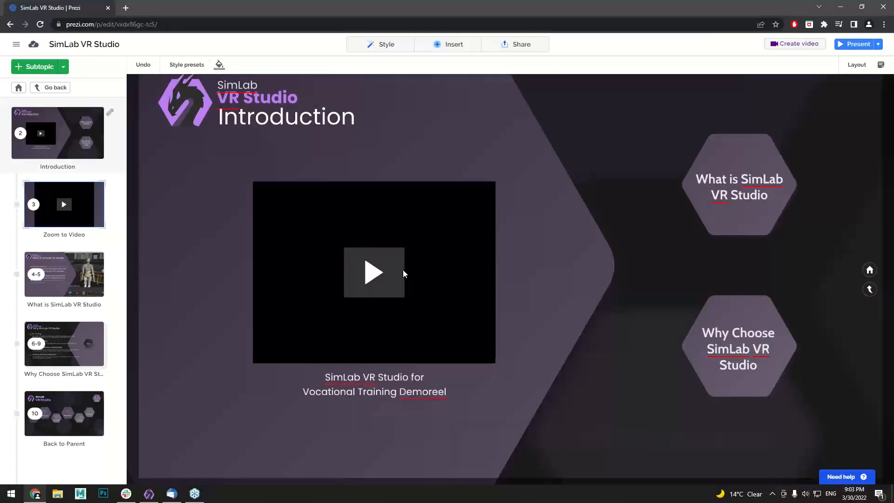
Zoom out to the overview and into the VR Creation topic hexagon
{"action": "scroll", "coordinate": [403, 270], "scroll_direction": "down", "scroll_amount": 3}
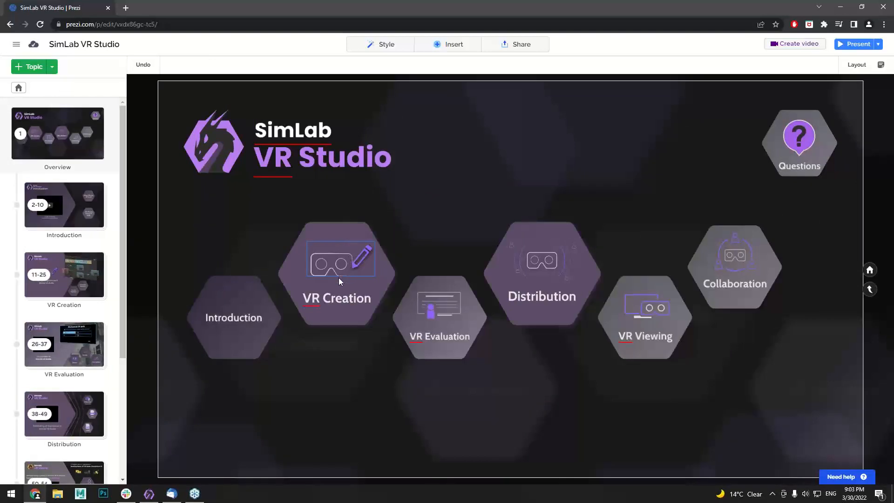
{"action": "left_click", "coordinate": [342, 290]}
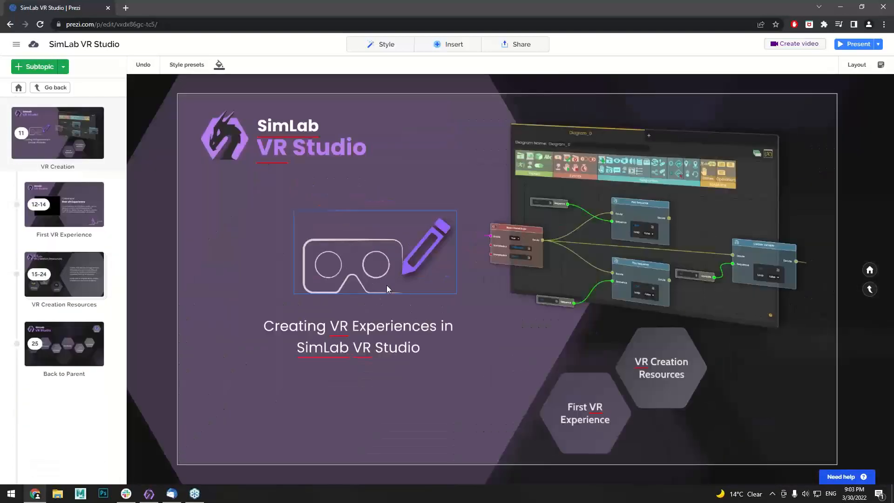
{"action": "mouse_move", "coordinate": [149, 498]}
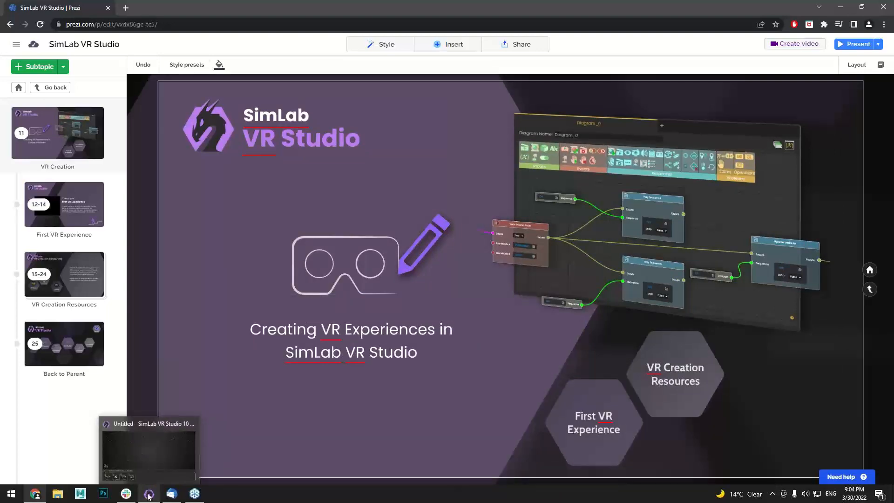
In SimLab VR Studio, drag First VR Experience's Load Environment from SimLab Academy > VR Creation > Basics into the viewport
{"action": "left_click", "coordinate": [149, 494]}
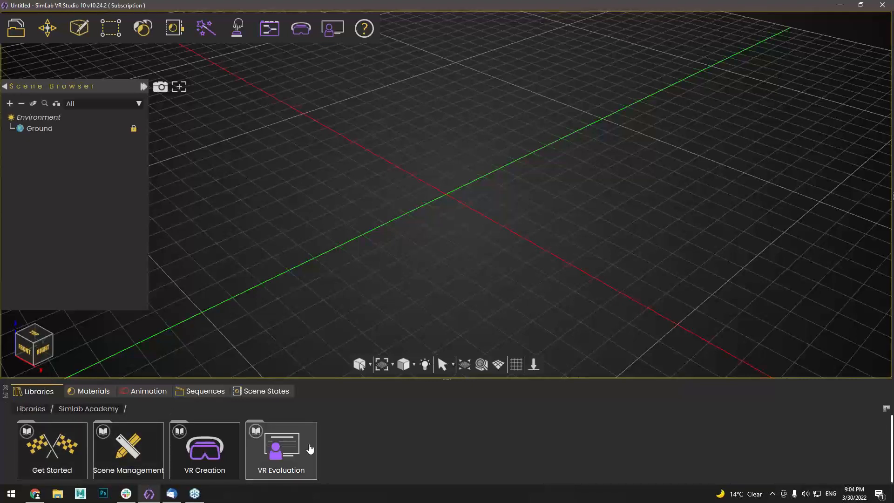
{"action": "left_click", "coordinate": [27, 409]}
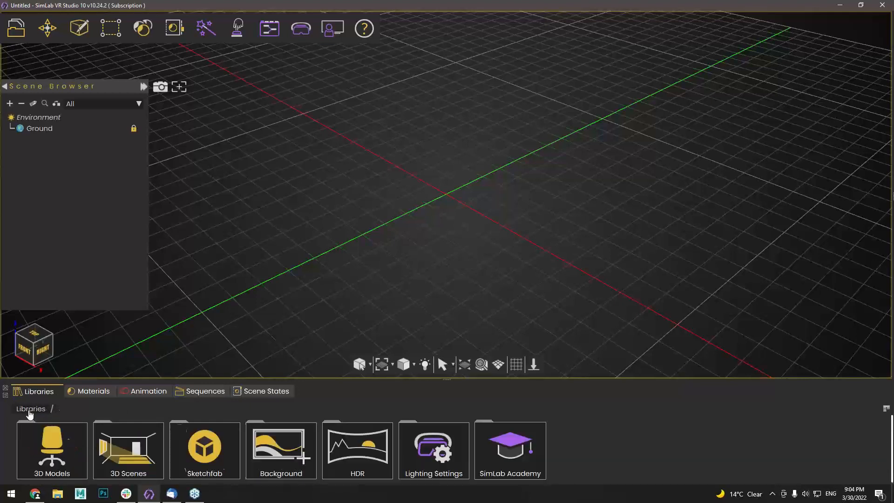
{"action": "left_click", "coordinate": [503, 458]}
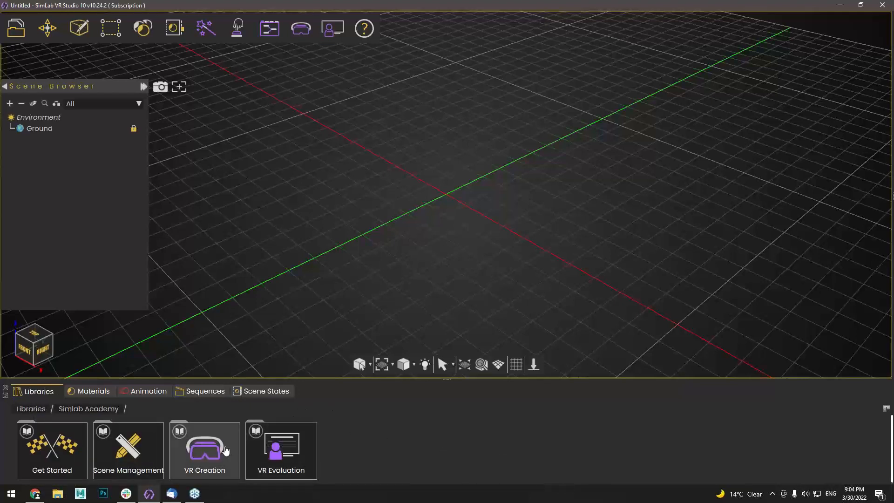
{"action": "left_click", "coordinate": [225, 450]}
{"action": "left_click", "coordinate": [64, 445]}
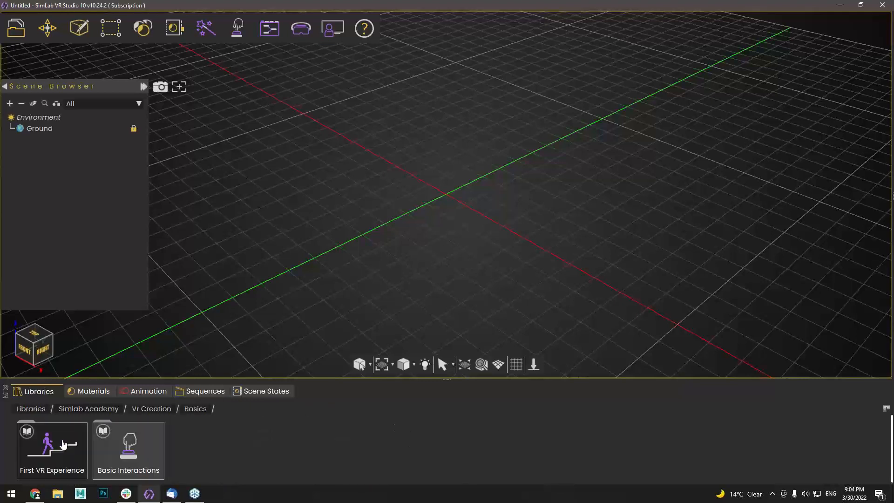
{"action": "left_click", "coordinate": [62, 441]}
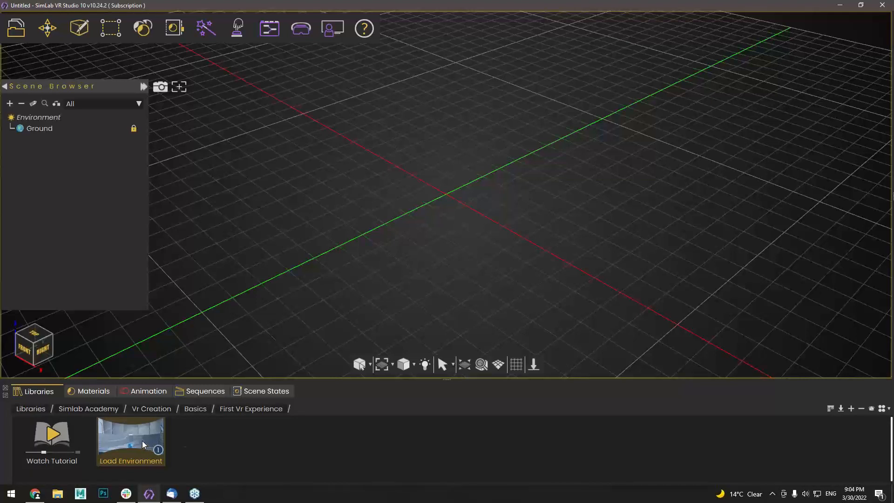
{"action": "left_click_drag", "start_coordinate": [143, 446], "coordinate": [427, 239]}
Load the hall and globe without saving the empty scene, then orbit and zoom around it
{"action": "left_click", "coordinate": [471, 250]}
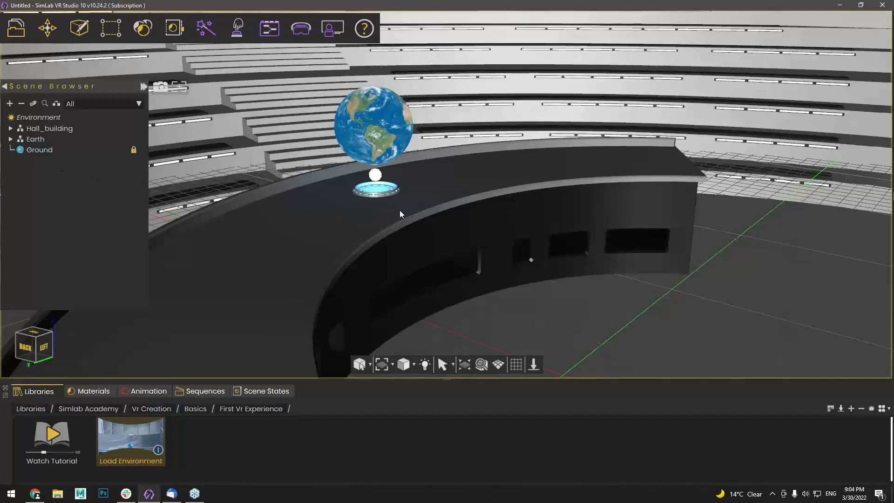
{"action": "middle_click_drag", "start_coordinate": [399, 211], "coordinate": [390, 214]}
{"action": "scroll", "coordinate": [391, 214], "scroll_direction": "down", "scroll_amount": 3}
{"action": "scroll", "coordinate": [383, 256], "scroll_direction": "up", "scroll_amount": 1}
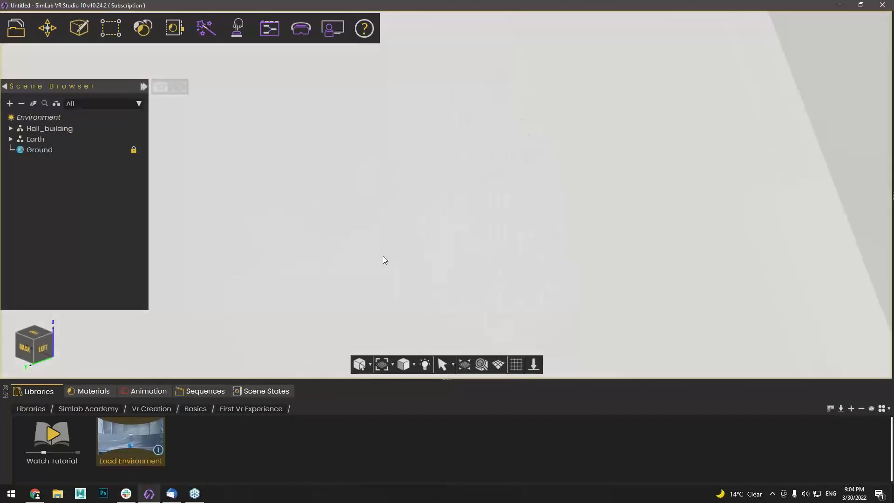
{"action": "scroll", "coordinate": [371, 183], "scroll_direction": "up", "scroll_amount": 3}
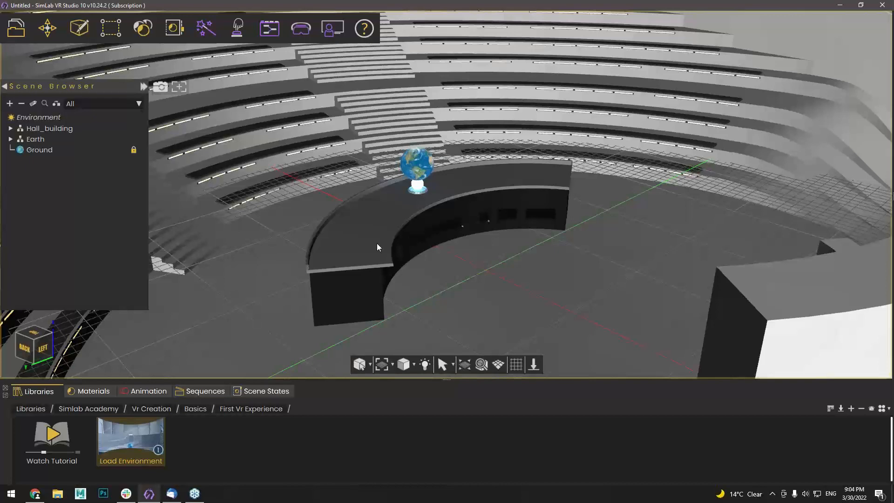
{"action": "middle_click_drag", "start_coordinate": [377, 243], "coordinate": [420, 241]}
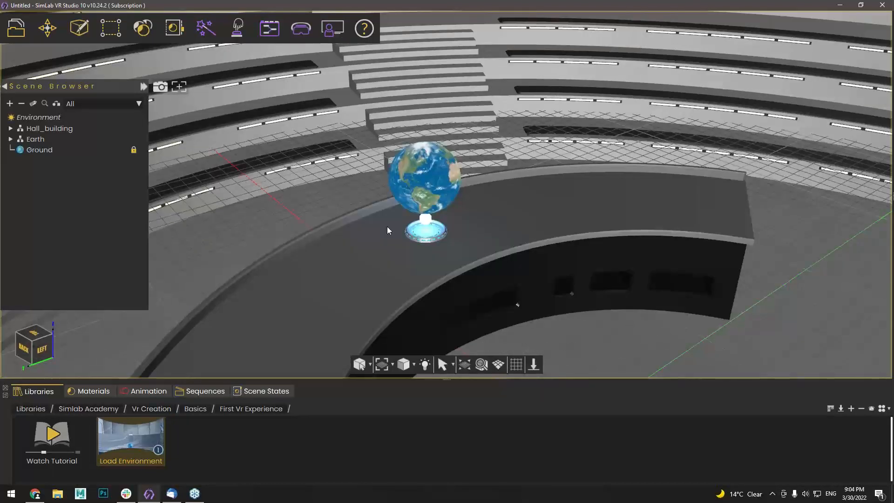
Select the Earth_geo globe, frame it up close, and show the Animation timeline
{"action": "left_click", "coordinate": [422, 186]}
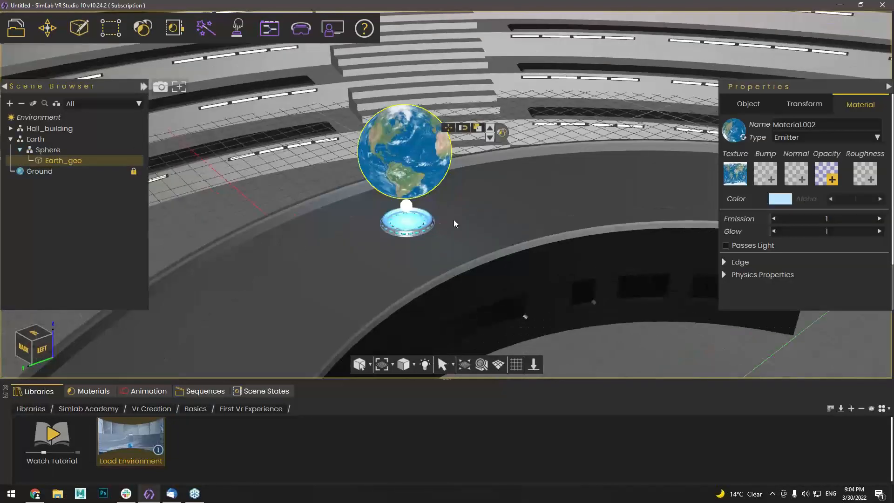
{"action": "middle_click_drag", "start_coordinate": [454, 221], "coordinate": [460, 241]}
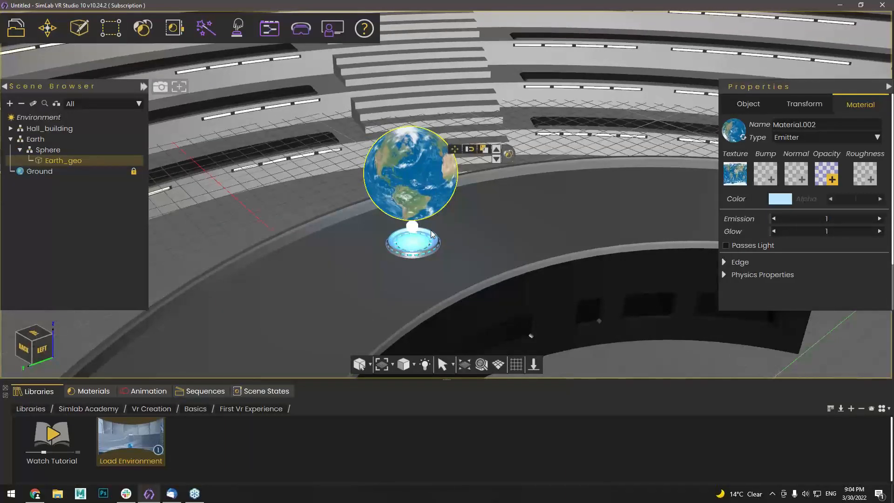
{"action": "middle_click_drag", "start_coordinate": [435, 215], "coordinate": [371, 270]}
{"action": "scroll", "coordinate": [368, 271], "scroll_direction": "up", "scroll_amount": 3}
{"action": "right_click_drag", "start_coordinate": [368, 271], "coordinate": [440, 245]}
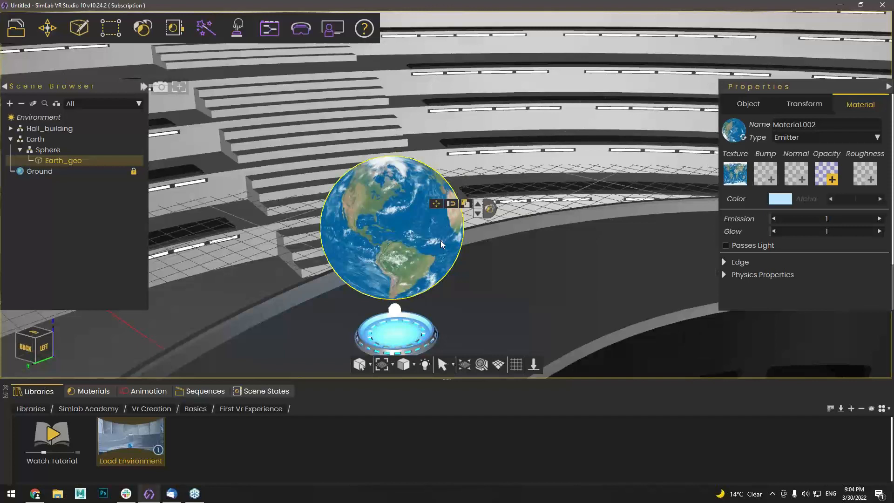
{"action": "middle_click_drag", "start_coordinate": [441, 245], "coordinate": [447, 215]}
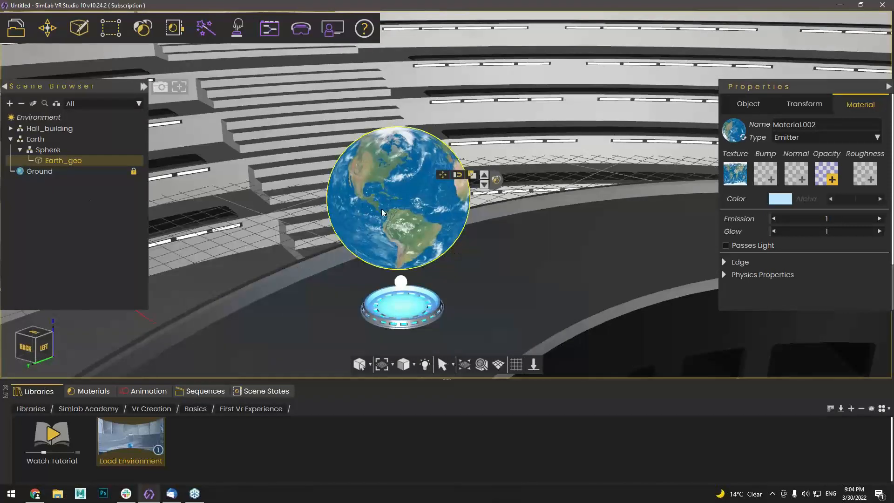
{"action": "left_click", "coordinate": [158, 392]}
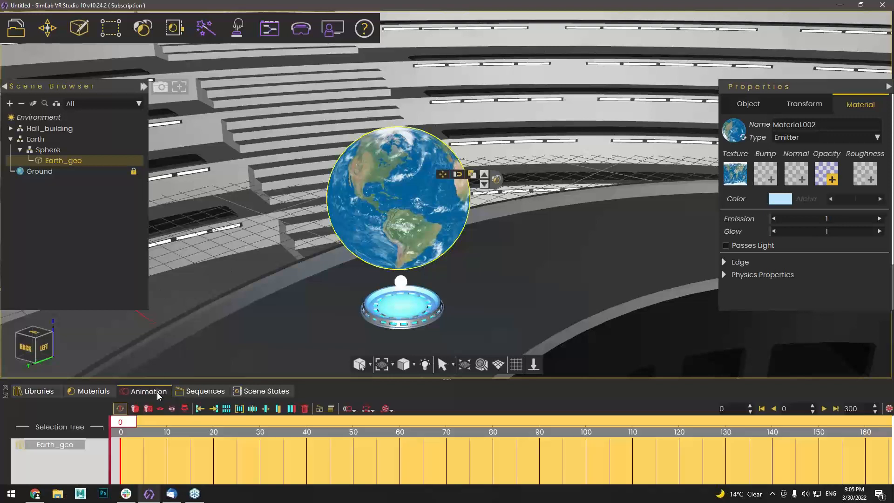
Apply a Round Table rotation to the globe (frames 0–300, angle 360) and play it back
{"action": "left_click", "coordinate": [349, 409]}
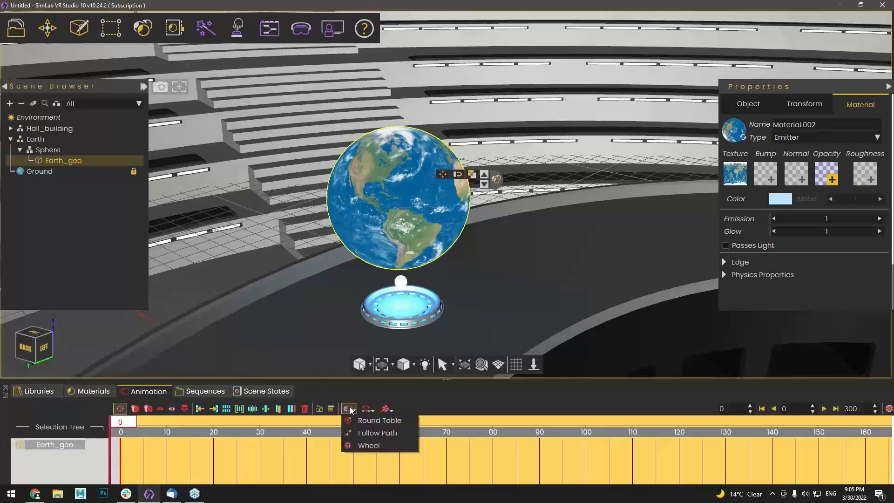
{"action": "left_click", "coordinate": [373, 421]}
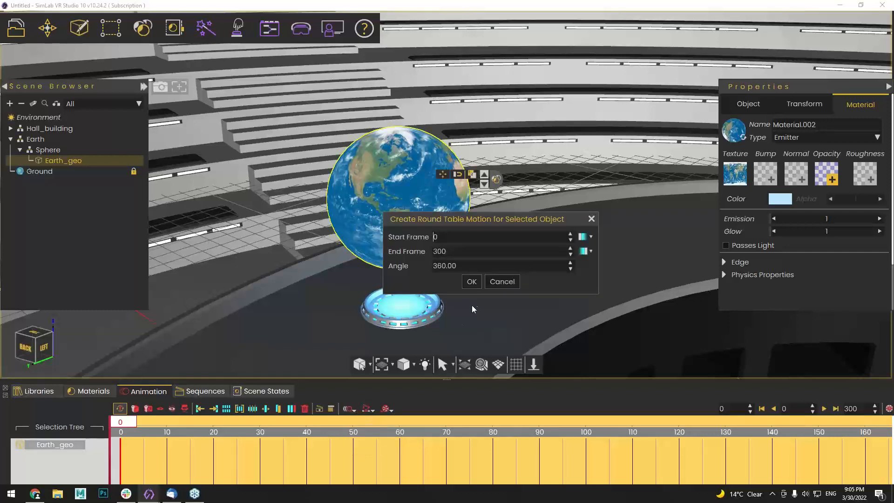
{"action": "left_click", "coordinate": [471, 282]}
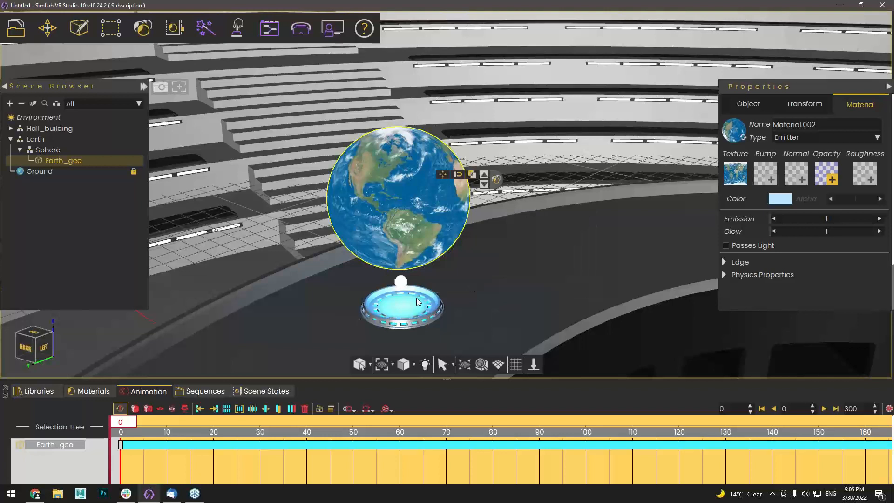
{"action": "left_click", "coordinate": [824, 409]}
{"action": "left_click", "coordinate": [824, 409]}
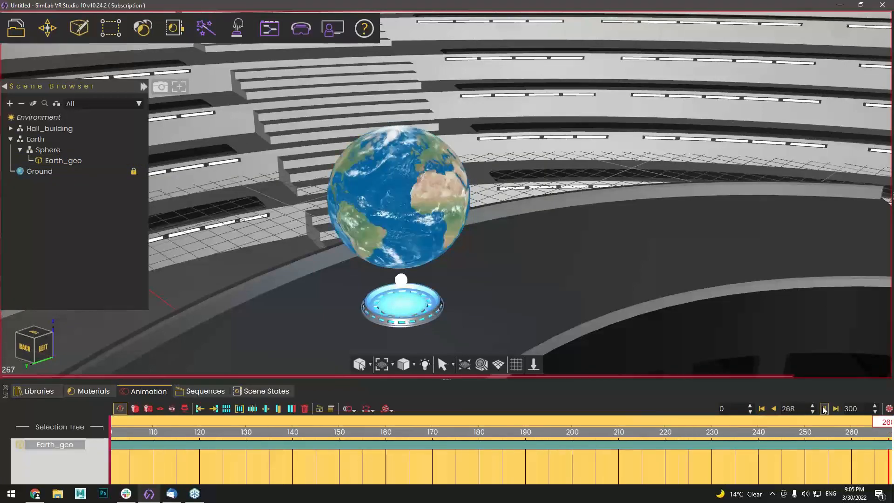
{"action": "left_click", "coordinate": [763, 409]}
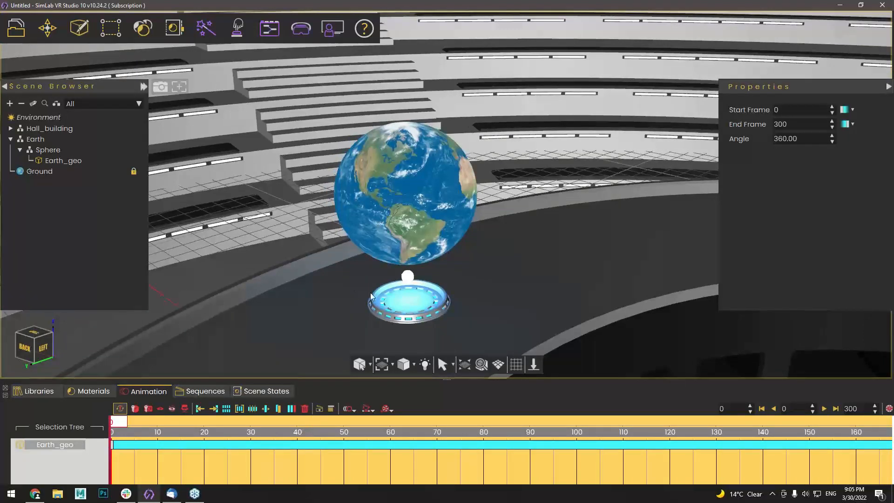
Deselect the globe's clip and play the Earth rotation sequence from the Sequences list
{"action": "right_click_drag", "start_coordinate": [370, 292], "coordinate": [373, 293]}
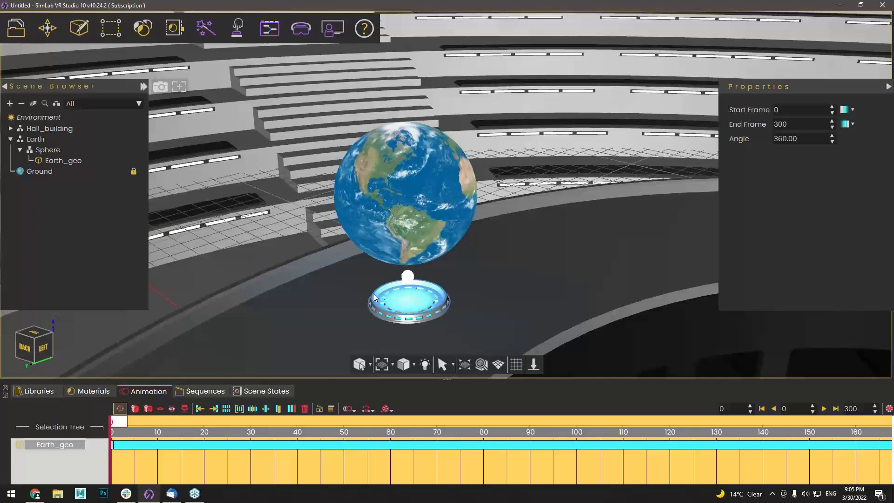
{"action": "middle_click_drag", "start_coordinate": [374, 295], "coordinate": [381, 299]}
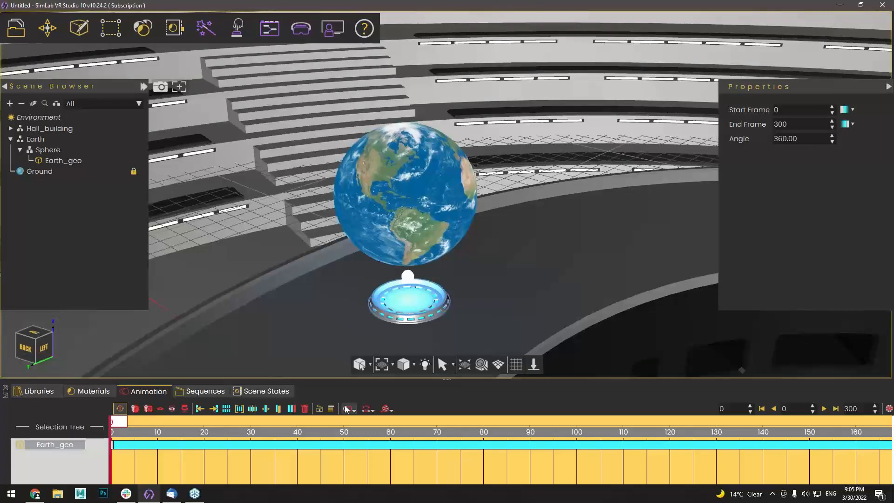
{"action": "left_click", "coordinate": [268, 430]}
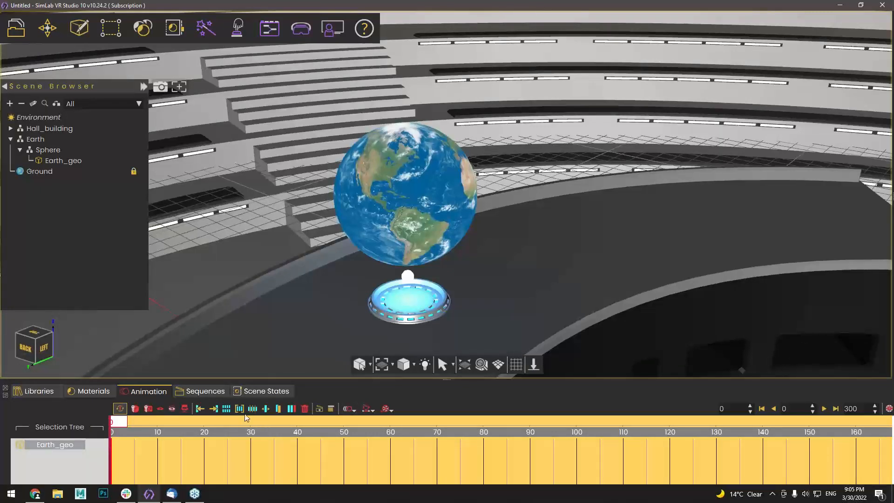
{"action": "left_click", "coordinate": [198, 393]}
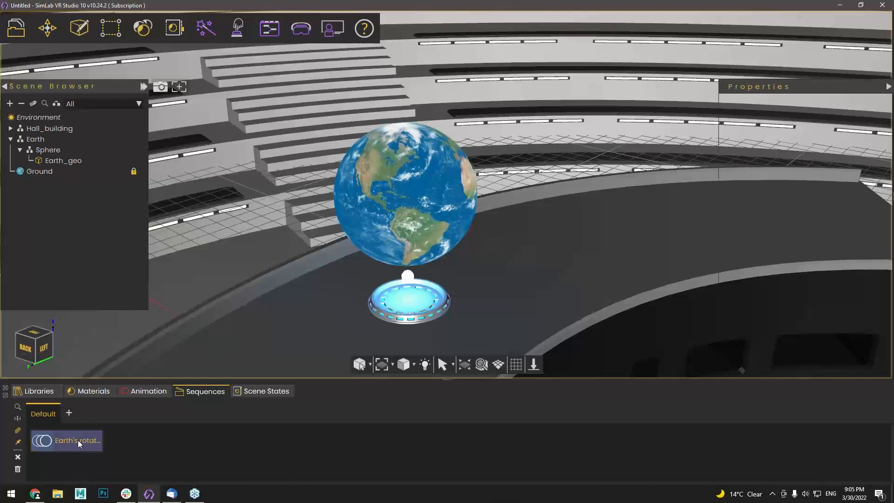
{"action": "left_click", "coordinate": [41, 440]}
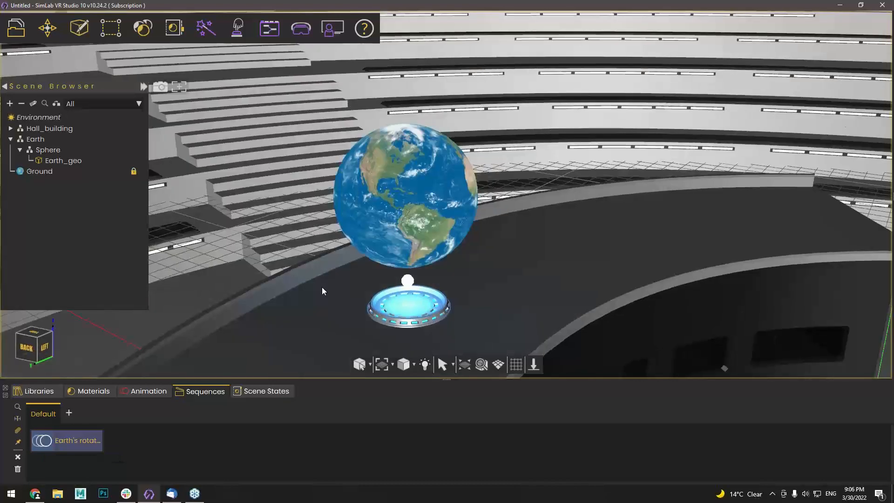
In Training Builder, add a Node Triggered event with Earth_geo as its scene node
{"action": "left_click", "coordinate": [272, 34]}
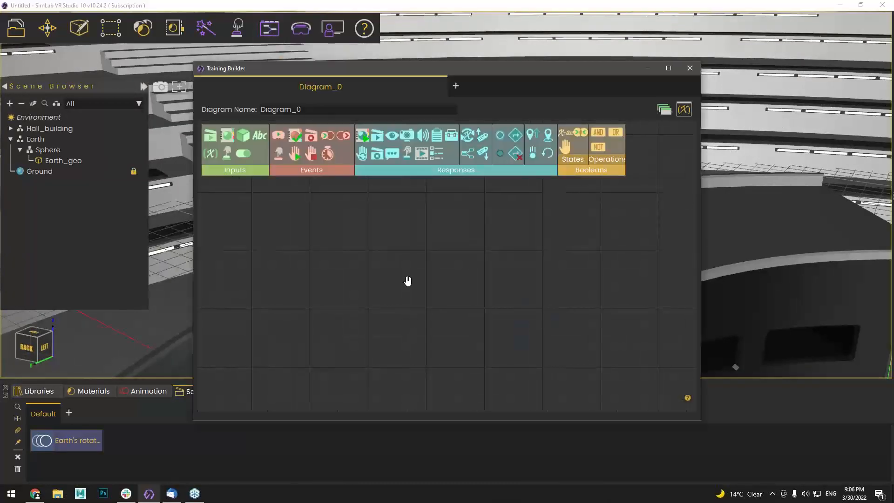
{"action": "middle_click_drag", "start_coordinate": [408, 281], "coordinate": [350, 235]}
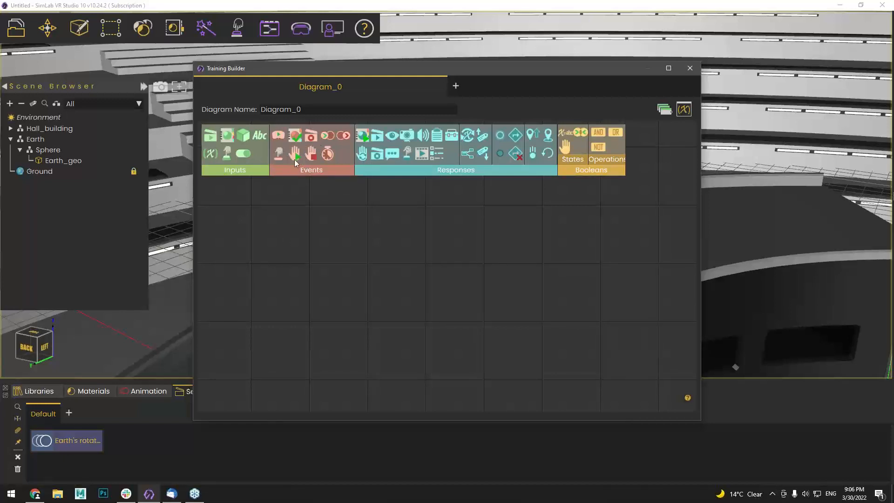
{"action": "left_click_drag", "start_coordinate": [278, 156], "coordinate": [280, 234]}
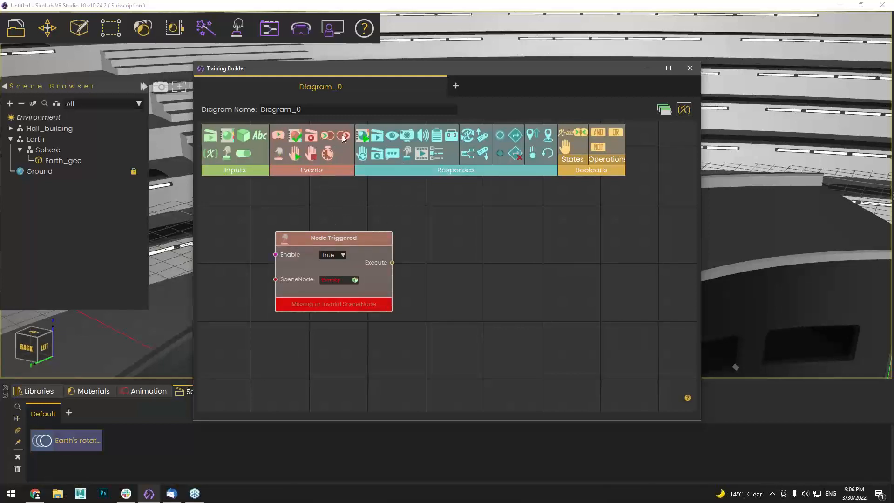
{"action": "left_click_drag", "start_coordinate": [362, 70], "coordinate": [605, 117]}
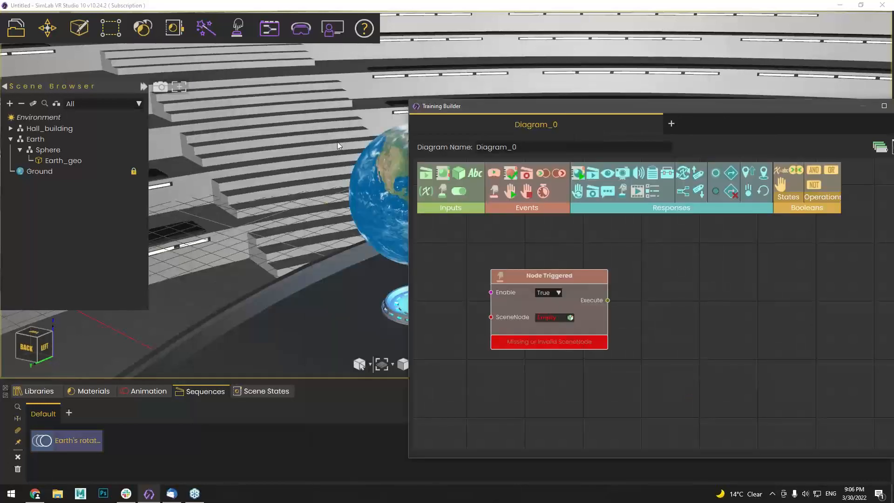
{"action": "left_click", "coordinate": [338, 141]}
{"action": "left_click", "coordinate": [362, 181]}
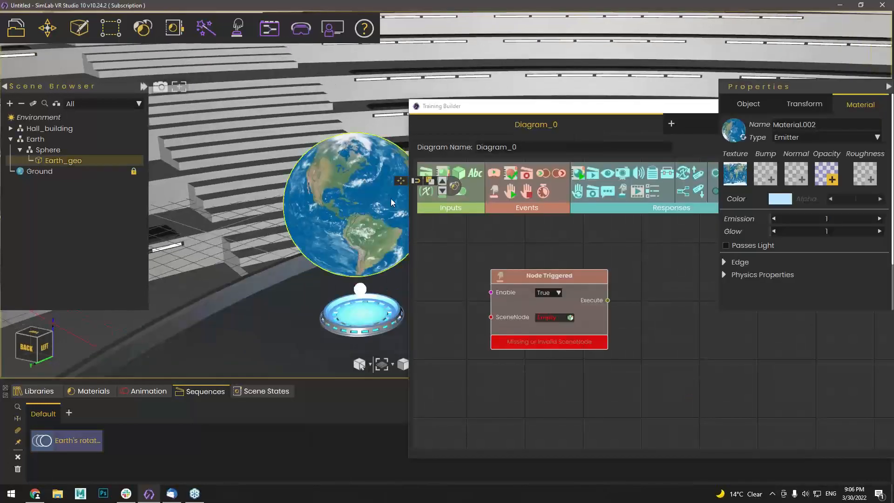
{"action": "left_click", "coordinate": [570, 318]}
{"action": "left_click_drag", "start_coordinate": [531, 263], "coordinate": [529, 252]}
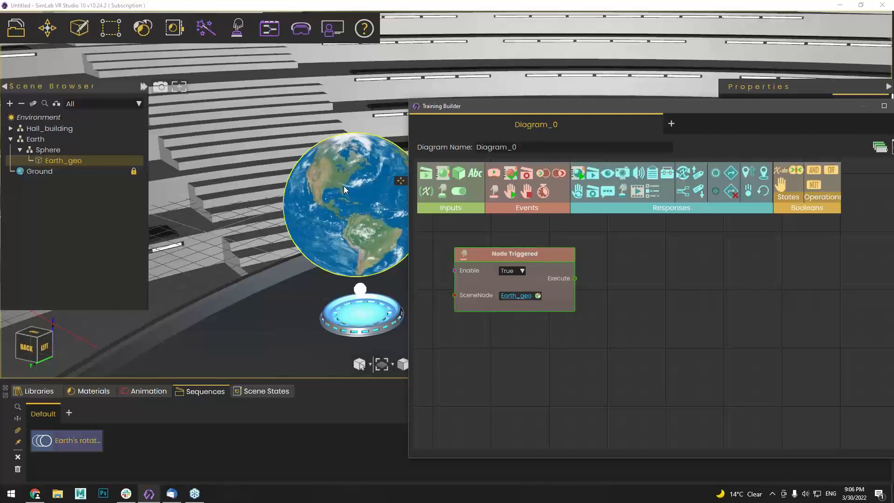
Add a Play Sequence response for Earth's rotation with Loop set to True
{"action": "middle_click_drag", "start_coordinate": [650, 248], "coordinate": [632, 261]}
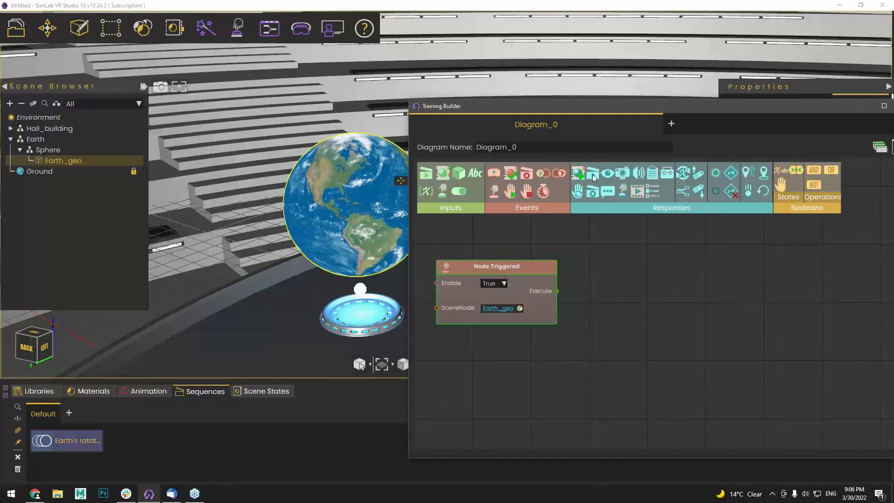
{"action": "left_click_drag", "start_coordinate": [592, 174], "coordinate": [616, 263]}
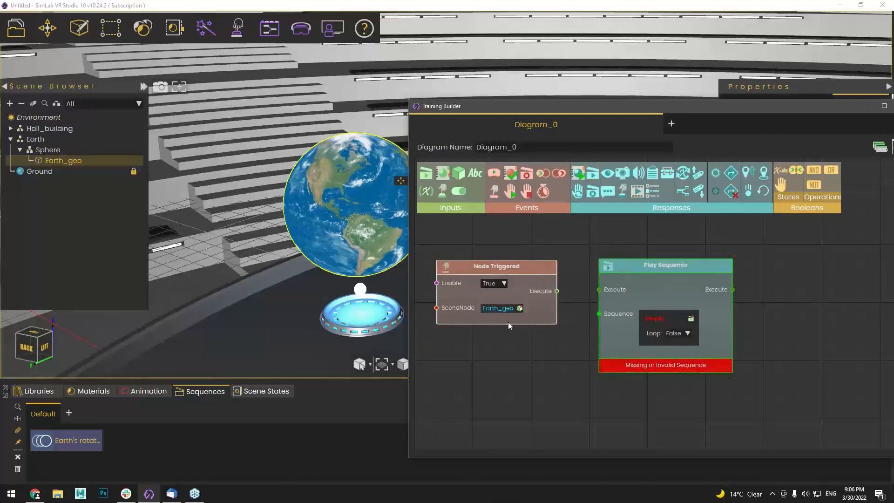
{"action": "left_click", "coordinate": [85, 440]}
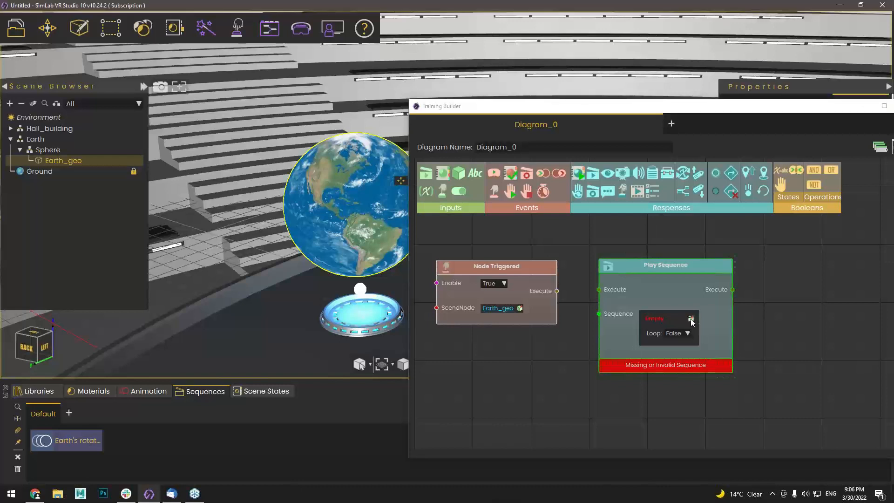
{"action": "left_click", "coordinate": [690, 319]}
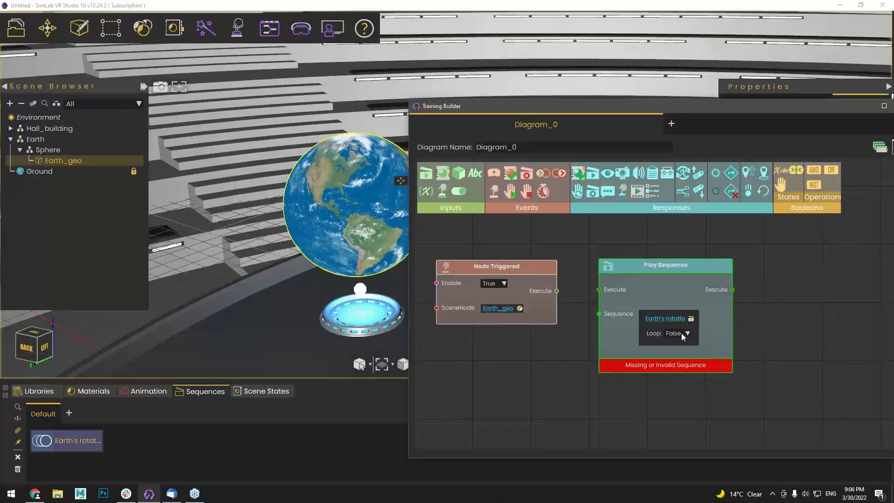
{"action": "left_click", "coordinate": [682, 333]}
{"action": "left_click", "coordinate": [676, 322]}
Connect the trigger's Execute output to the Play Sequence node
{"action": "left_click_drag", "start_coordinate": [655, 269], "coordinate": [665, 256]}
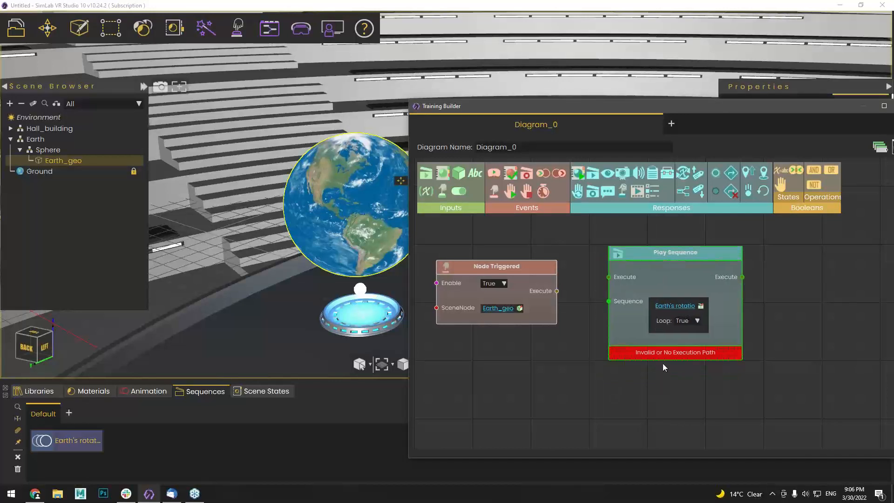
{"action": "left_click_drag", "start_coordinate": [638, 369], "coordinate": [589, 379]}
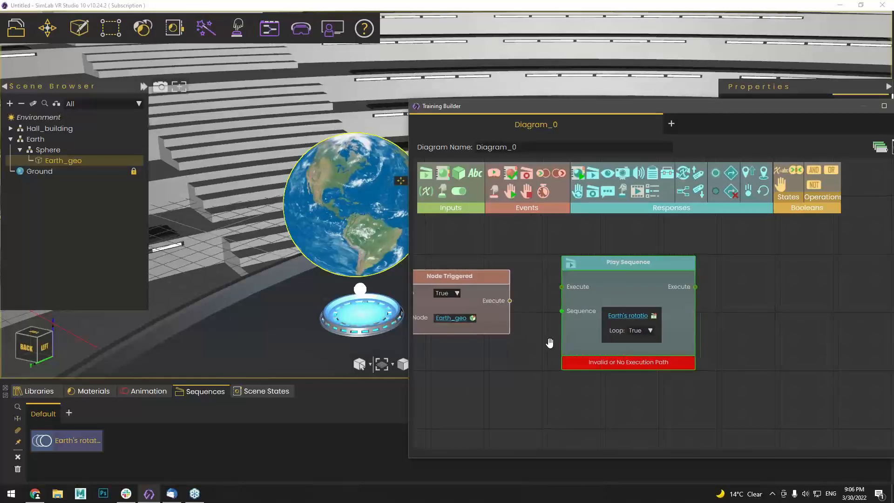
{"action": "left_click_drag", "start_coordinate": [543, 342], "coordinate": [565, 343]}
{"action": "left_click_drag", "start_coordinate": [530, 300], "coordinate": [584, 287]}
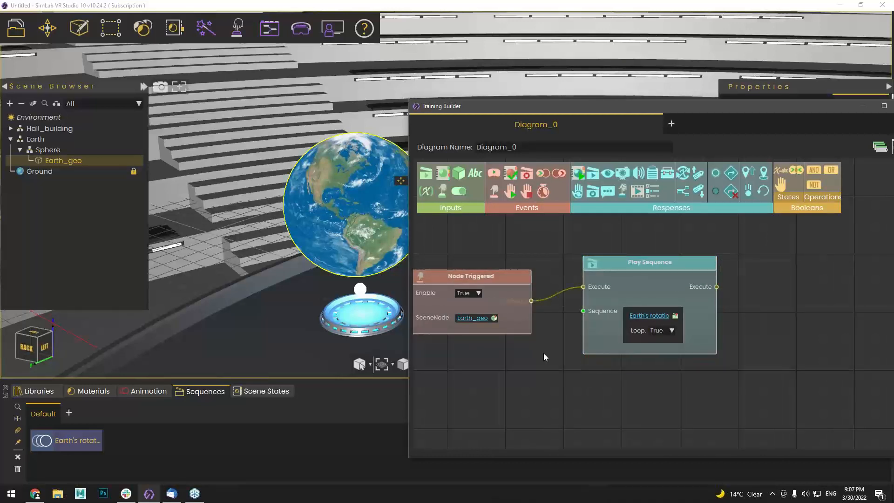
{"action": "left_click_drag", "start_coordinate": [552, 317], "coordinate": [576, 320]}
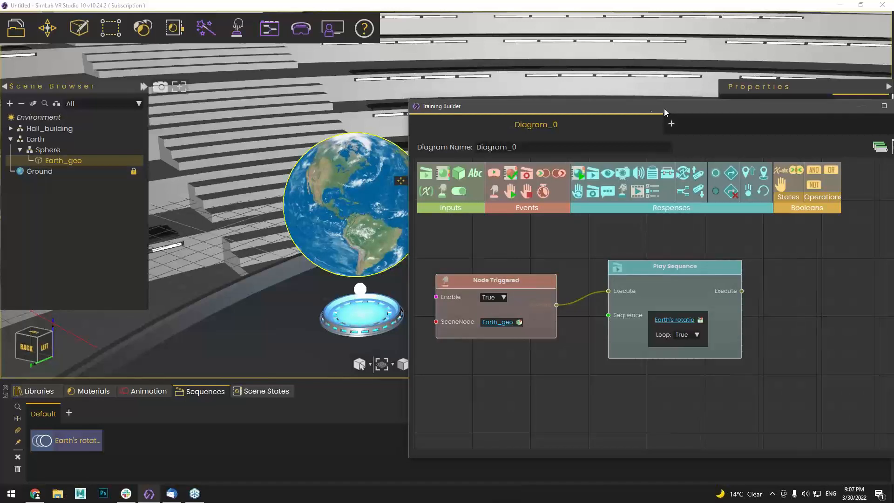
{"action": "left_click_drag", "start_coordinate": [665, 108], "coordinate": [431, 98]}
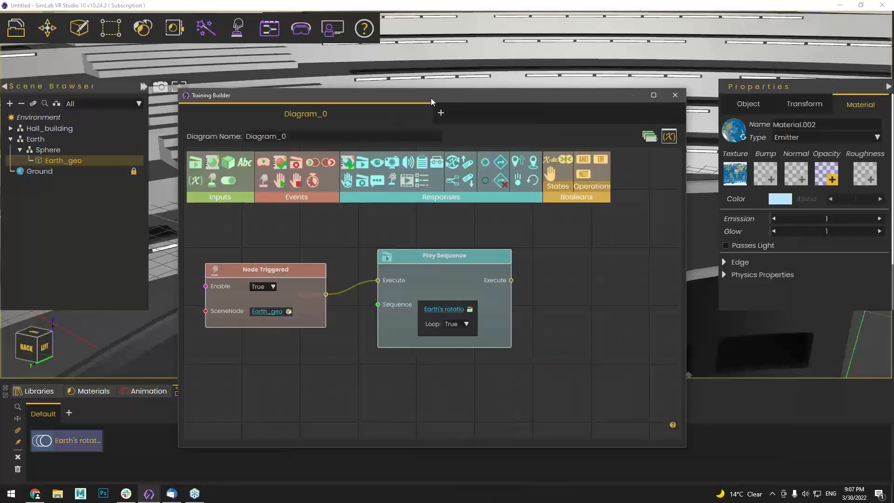
Close the diagram builder and open Viewer Modes via SimLab VR Viewer > Show in Viewer
{"action": "left_click", "coordinate": [674, 95]}
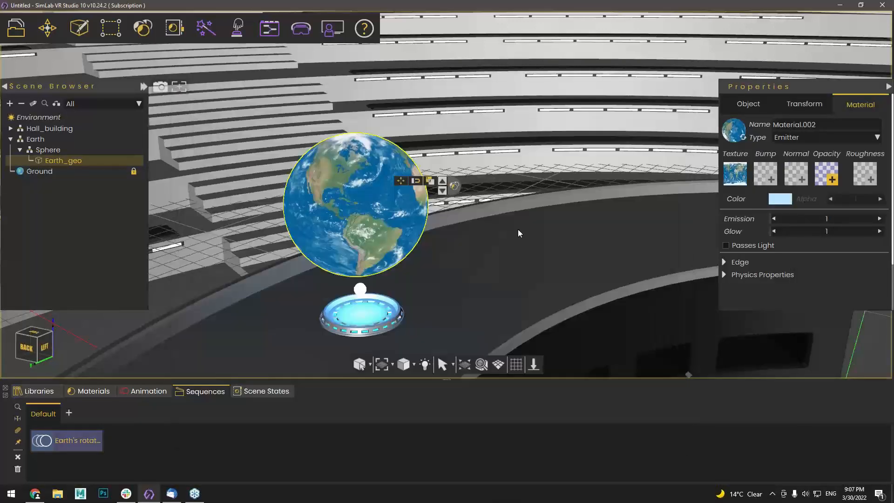
{"action": "scroll", "coordinate": [518, 229], "scroll_direction": "down", "scroll_amount": 5}
{"action": "left_click", "coordinate": [301, 29]}
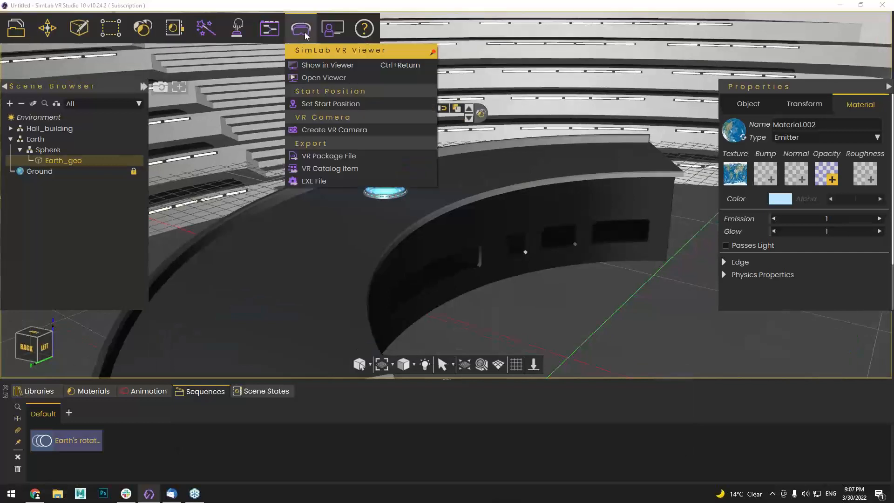
{"action": "left_click", "coordinate": [311, 66]}
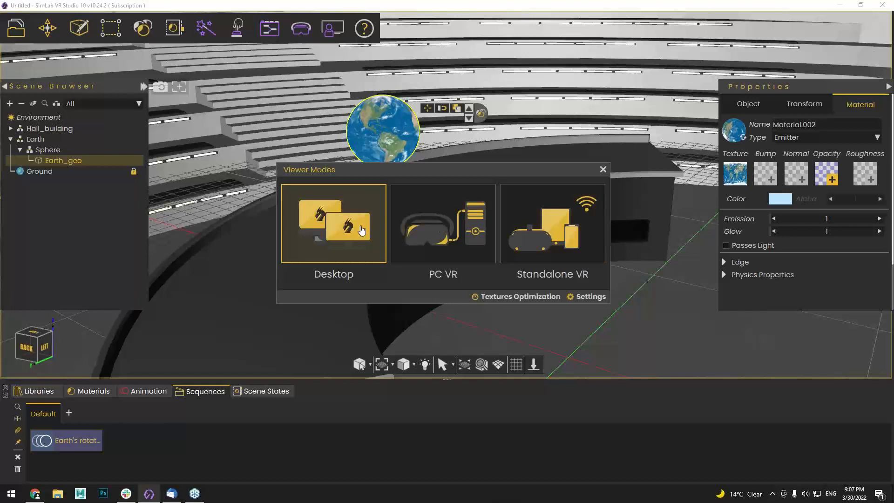
Choose Desktop mode, confirm the mannequin start position in front of the desk, and launch the viewer
{"action": "left_click", "coordinate": [360, 230]}
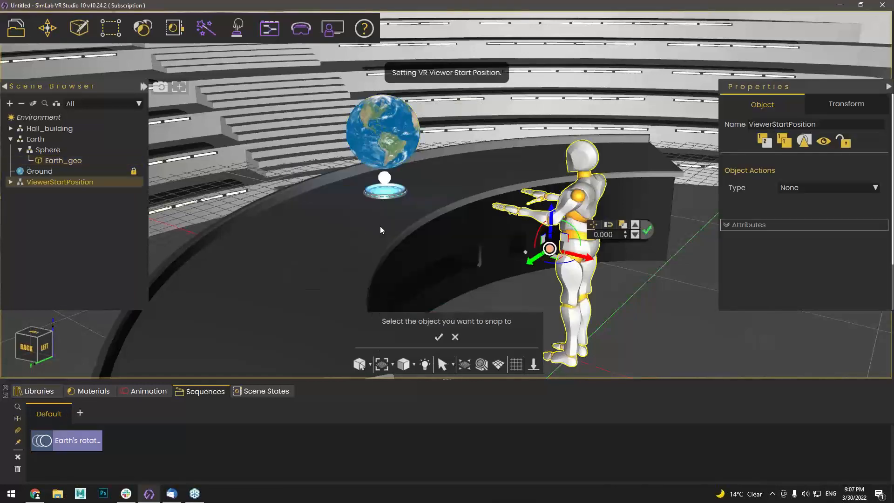
{"action": "middle_click_drag", "start_coordinate": [526, 153], "coordinate": [472, 146]}
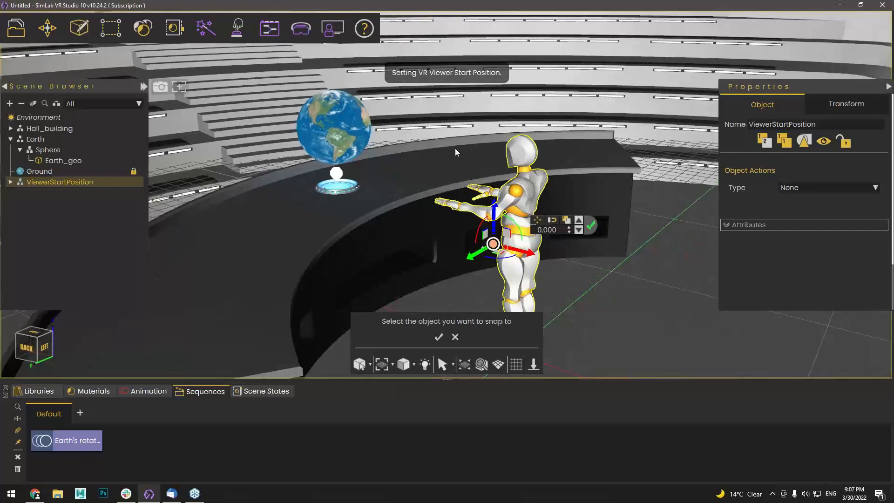
{"action": "right_click_drag", "start_coordinate": [455, 152], "coordinate": [393, 176]}
{"action": "right_click_drag", "start_coordinate": [471, 178], "coordinate": [471, 177]}
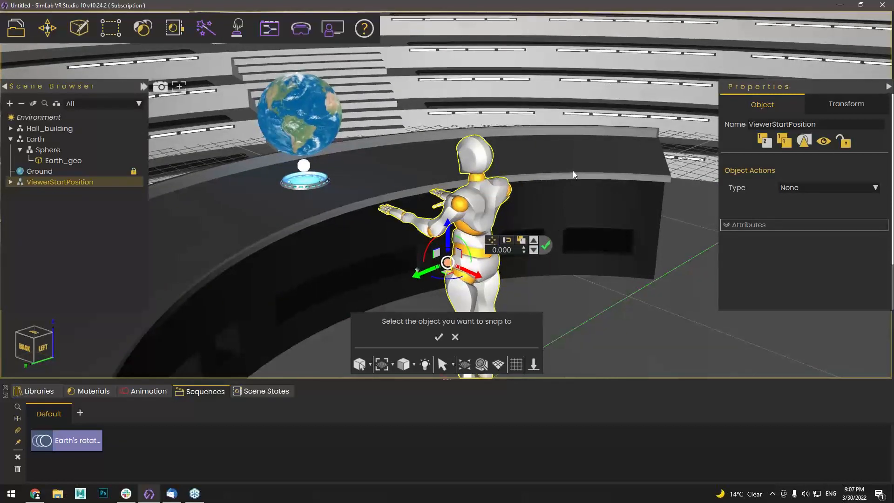
{"action": "right_click_drag", "start_coordinate": [573, 175], "coordinate": [500, 308]}
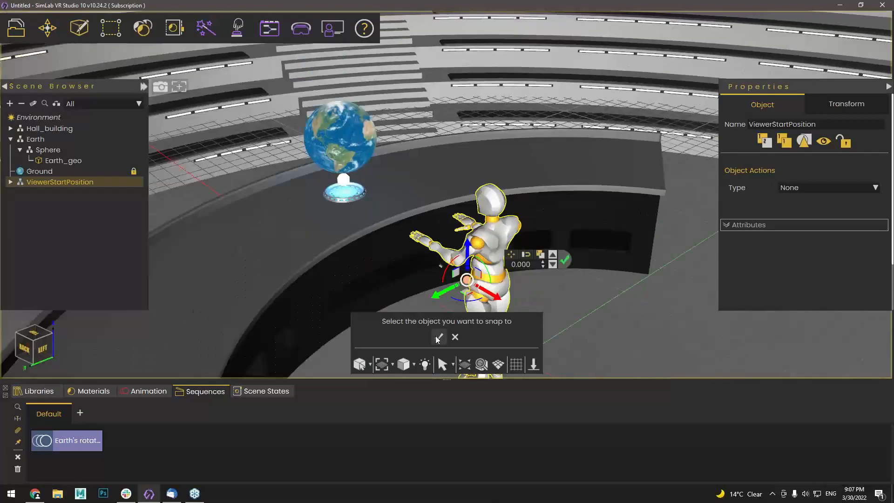
{"action": "left_click", "coordinate": [437, 340]}
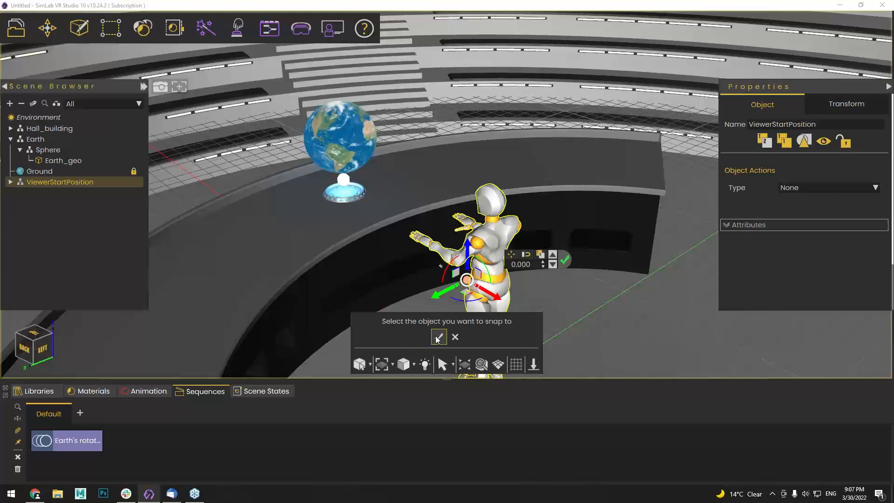
{"action": "left_click", "coordinate": [438, 337]}
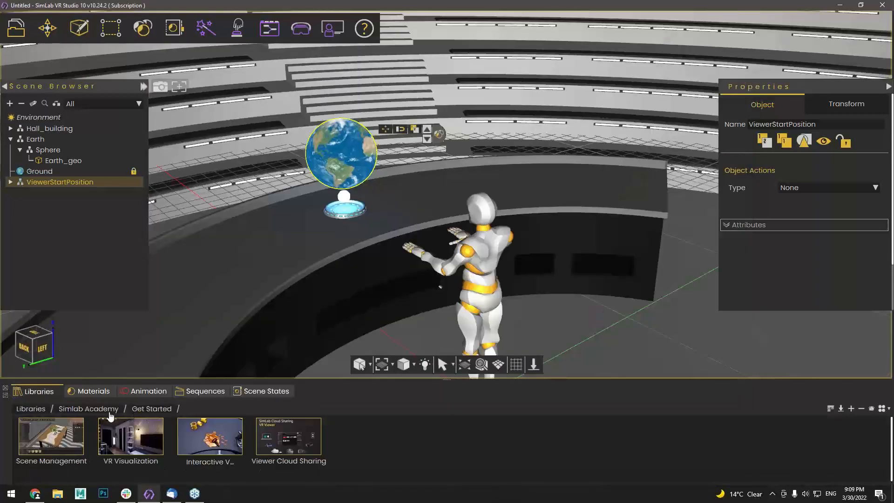
Open the Introduction lesson under Simlab Academy > Scene Management > Optimization to launch its video
{"action": "left_click", "coordinate": [112, 409]}
{"action": "double_click", "coordinate": [129, 445]}
{"action": "double_click", "coordinate": [65, 447]}
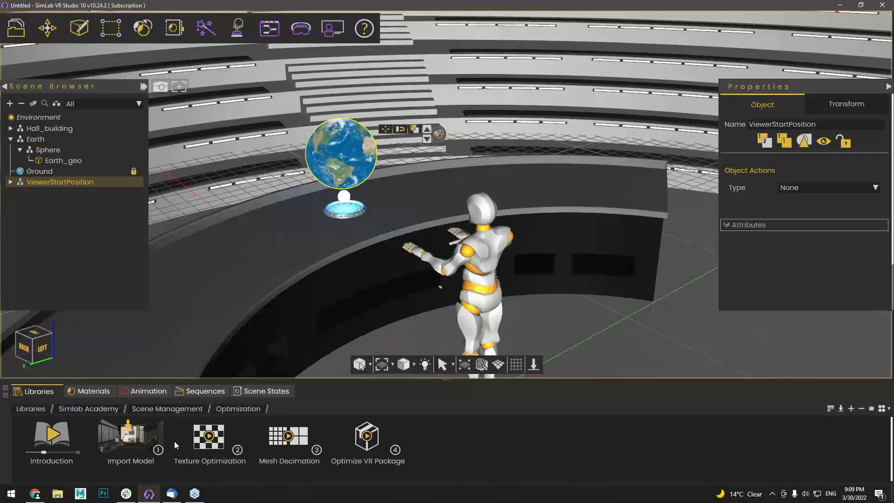
{"action": "left_click", "coordinate": [51, 440]}
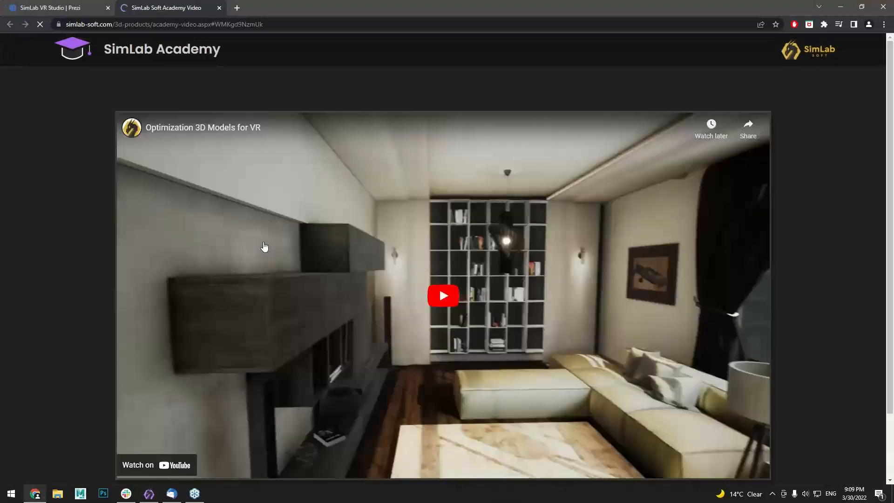
Play the 'Optimization 3D Models for VR' video, skip ahead, then close the SimLab Academy tab
{"action": "left_click", "coordinate": [444, 298]}
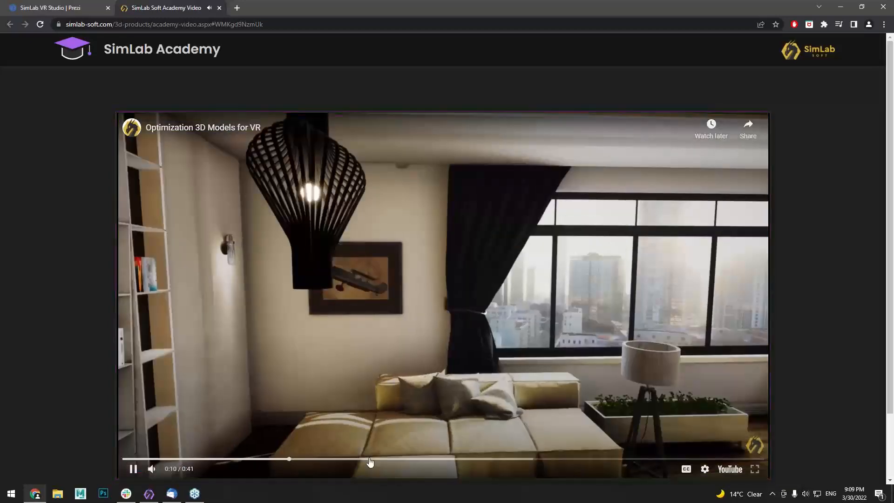
{"action": "left_click", "coordinate": [370, 462]}
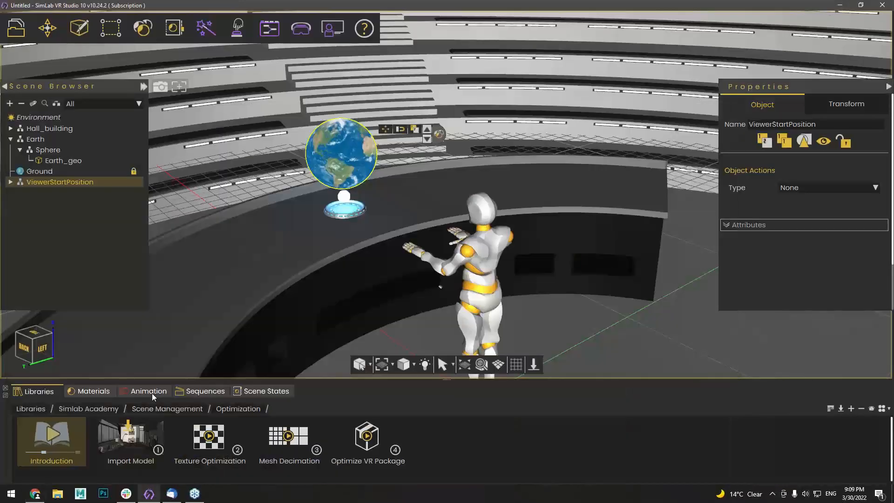
{"action": "left_click", "coordinate": [38, 495]}
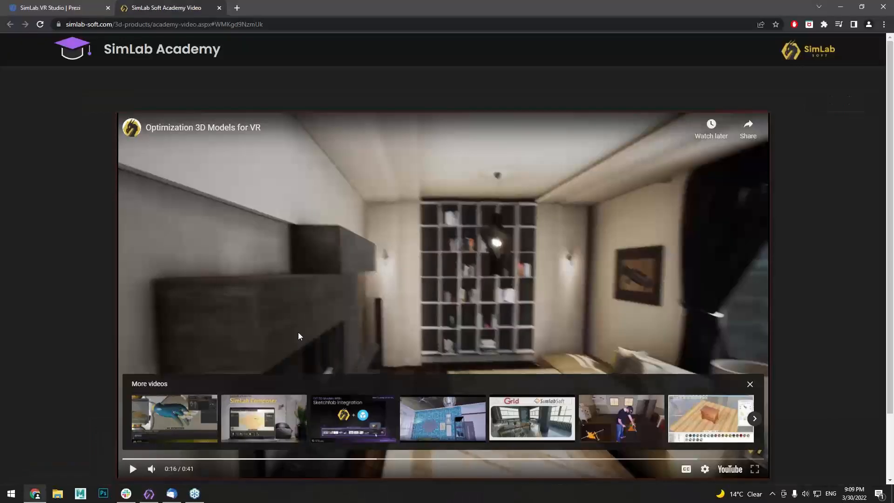
{"action": "middle_click", "coordinate": [152, 1]}
Zoom the Prezi canvas out to the Overview and select the VR Evaluation topic
{"action": "scroll", "coordinate": [417, 259], "scroll_direction": "down", "scroll_amount": 3}
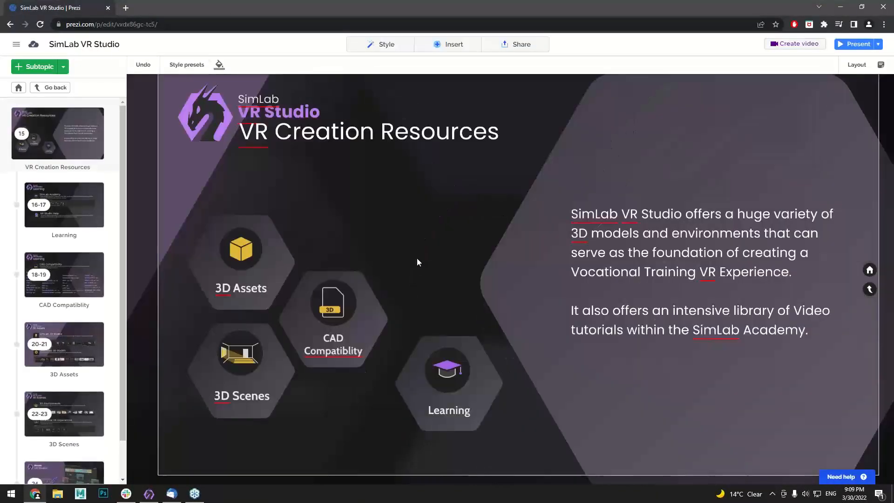
{"action": "scroll", "coordinate": [417, 262], "scroll_direction": "down", "scroll_amount": 1}
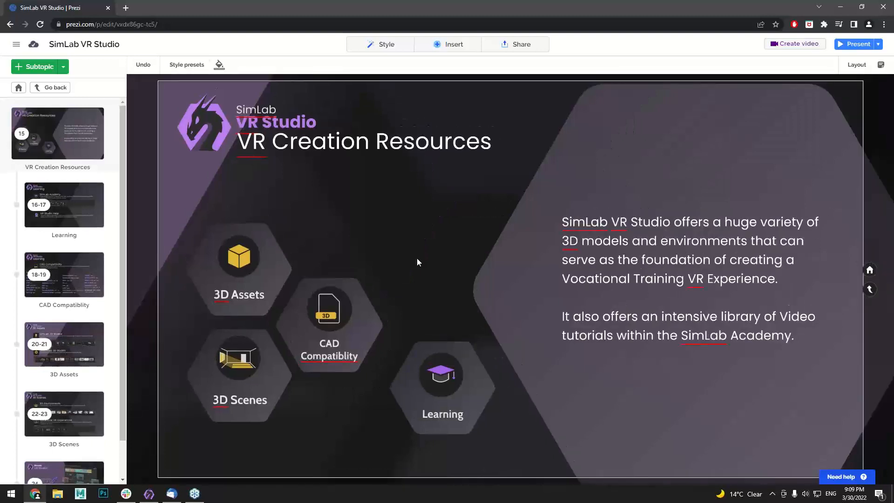
{"action": "scroll", "coordinate": [417, 259], "scroll_direction": "down", "scroll_amount": 1}
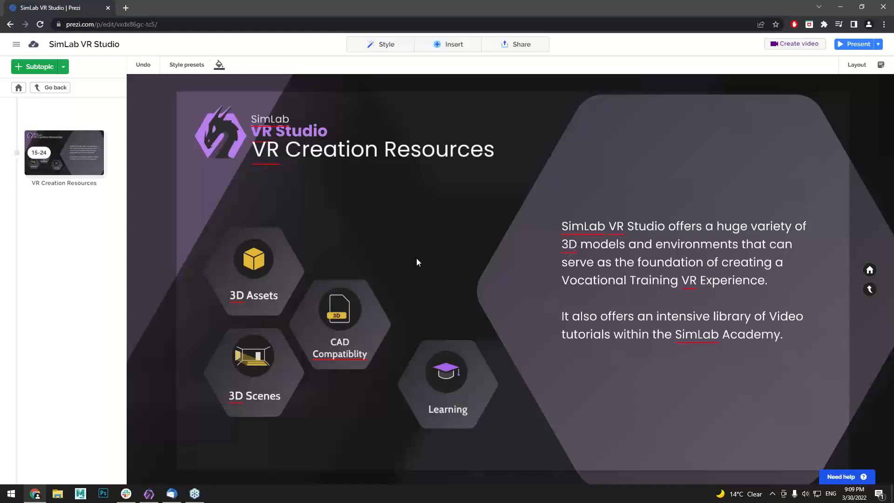
{"action": "scroll", "coordinate": [416, 259], "scroll_direction": "down", "scroll_amount": 3}
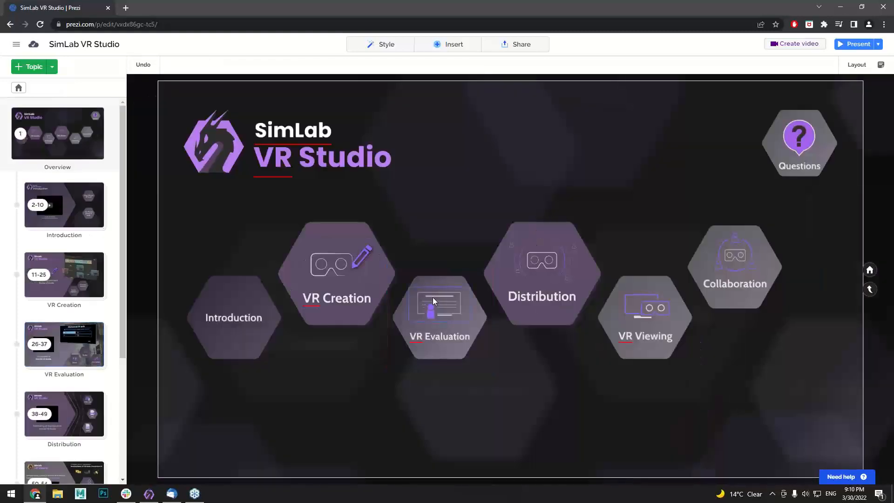
{"action": "left_click", "coordinate": [432, 297]}
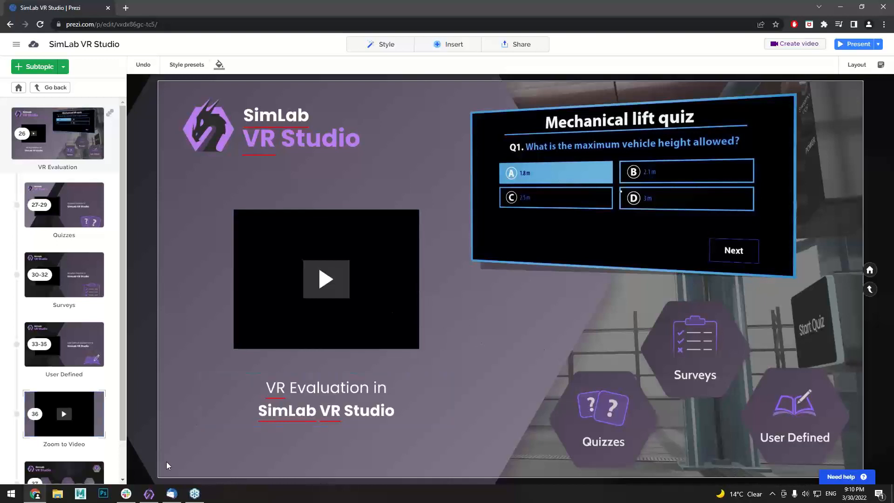
Start a new empty scene without saving the current one, and open the 3D Scenes Environments library
{"action": "key", "text": "alt+Tab"}
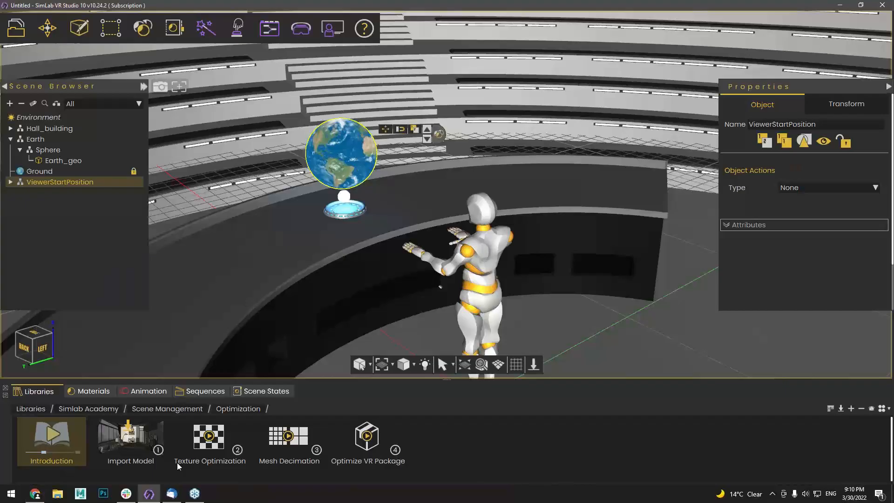
{"action": "left_click", "coordinate": [15, 28]}
{"action": "left_click", "coordinate": [34, 74]}
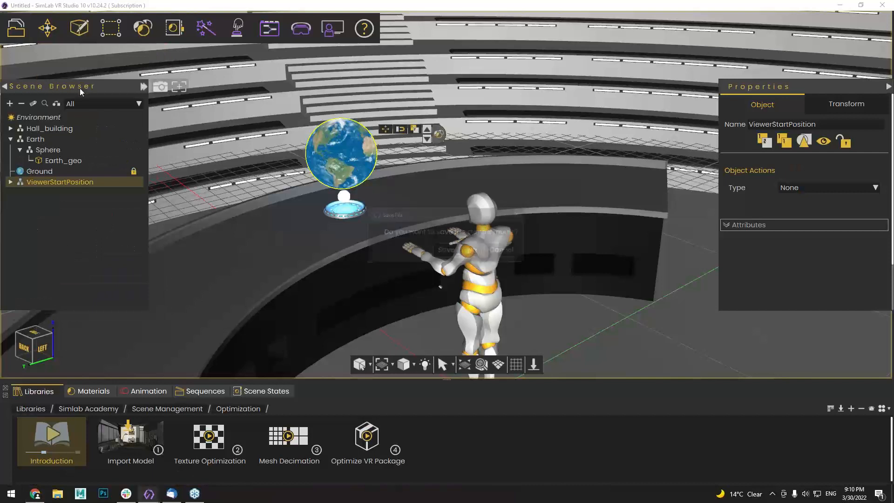
{"action": "left_click", "coordinate": [473, 251]}
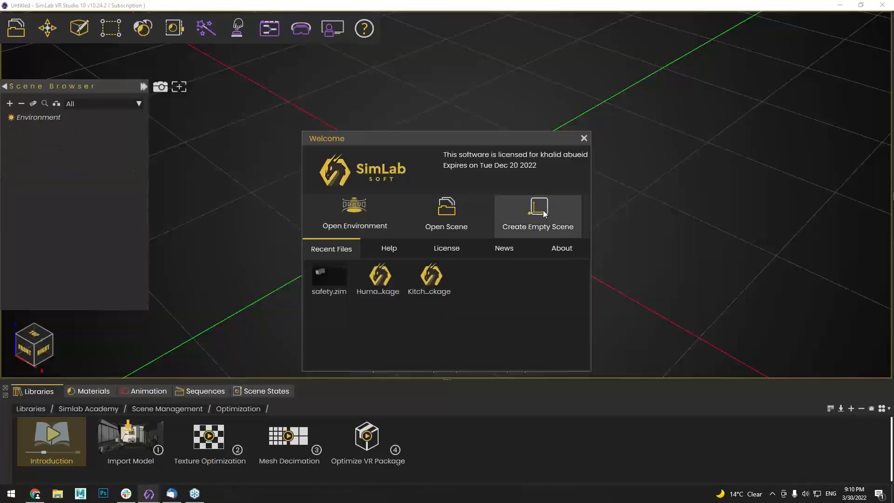
{"action": "left_click", "coordinate": [537, 214]}
{"action": "left_click", "coordinate": [41, 410]}
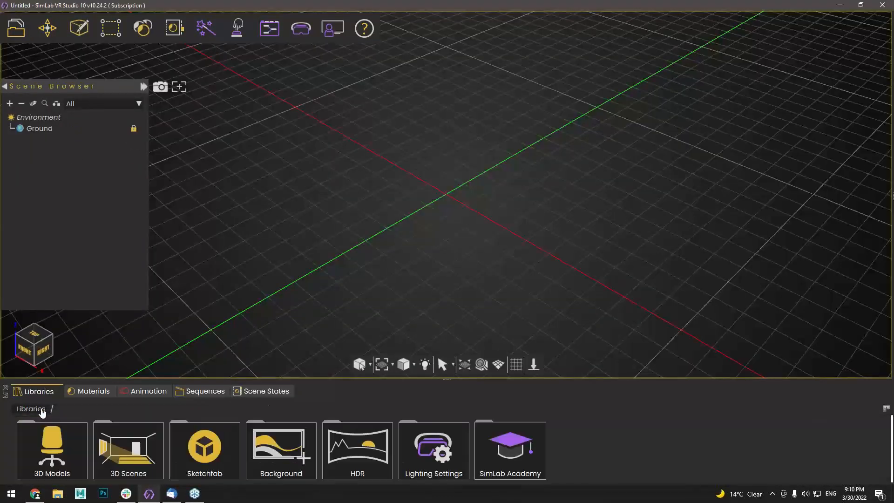
{"action": "left_click", "coordinate": [135, 448]}
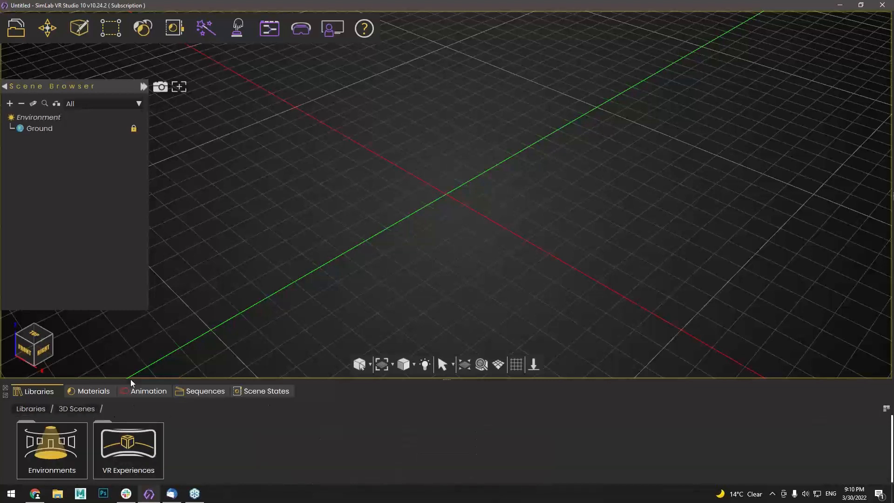
{"action": "left_click", "coordinate": [65, 453]}
Drag the Safety Environment into the scene and orbit around its interior to the outside wall
{"action": "left_click_drag", "start_coordinate": [276, 449], "coordinate": [359, 271]}
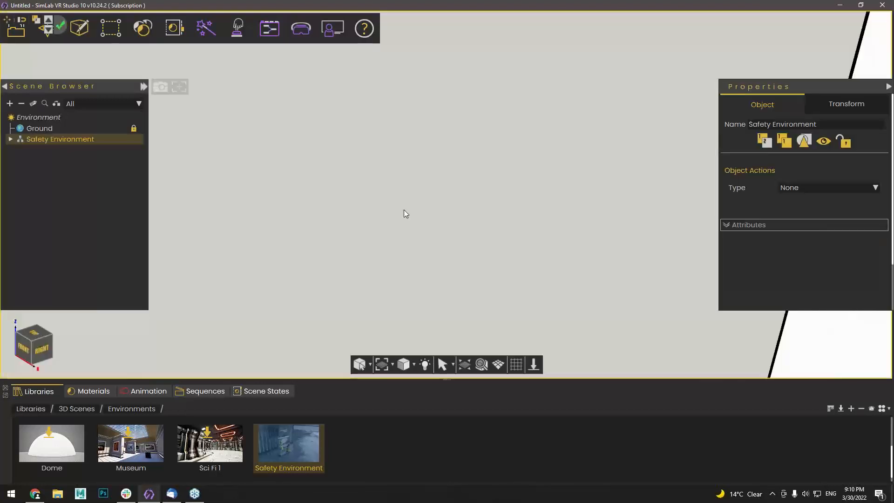
{"action": "middle_click_drag", "start_coordinate": [404, 210], "coordinate": [203, 237]}
{"action": "middle_click_drag", "start_coordinate": [447, 188], "coordinate": [364, 197]}
{"action": "right_click_drag", "start_coordinate": [289, 194], "coordinate": [579, 227]}
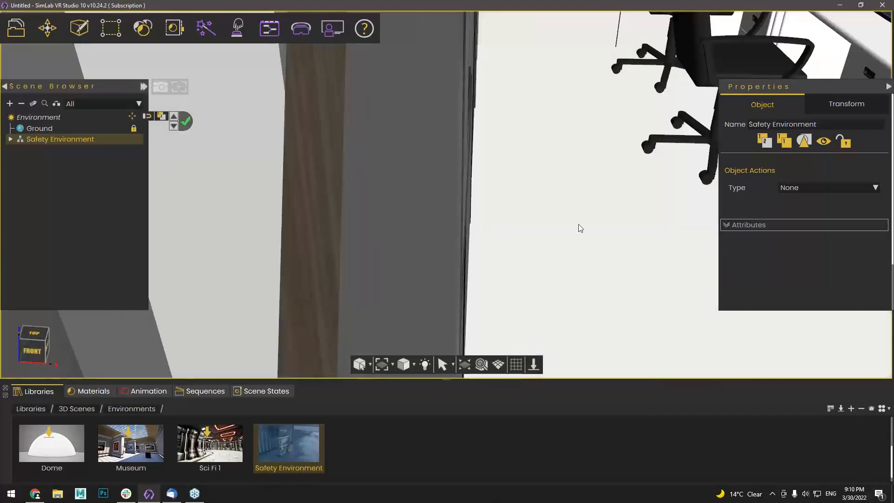
{"action": "right_click_drag", "start_coordinate": [484, 252], "coordinate": [332, 152]}
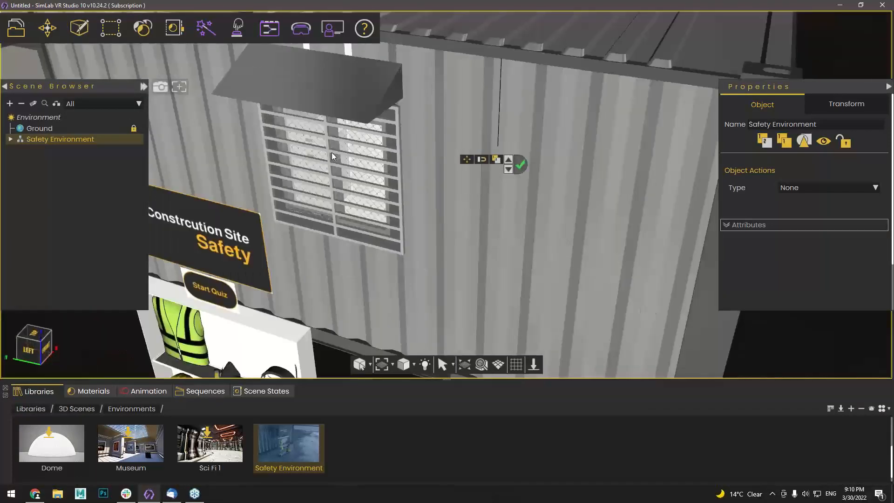
Deselect the environment and frame the safety shelf with its Start Quiz sign close up
{"action": "scroll", "coordinate": [404, 178], "scroll_direction": "down", "scroll_amount": 5}
{"action": "scroll", "coordinate": [431, 216], "scroll_direction": "up", "scroll_amount": 3}
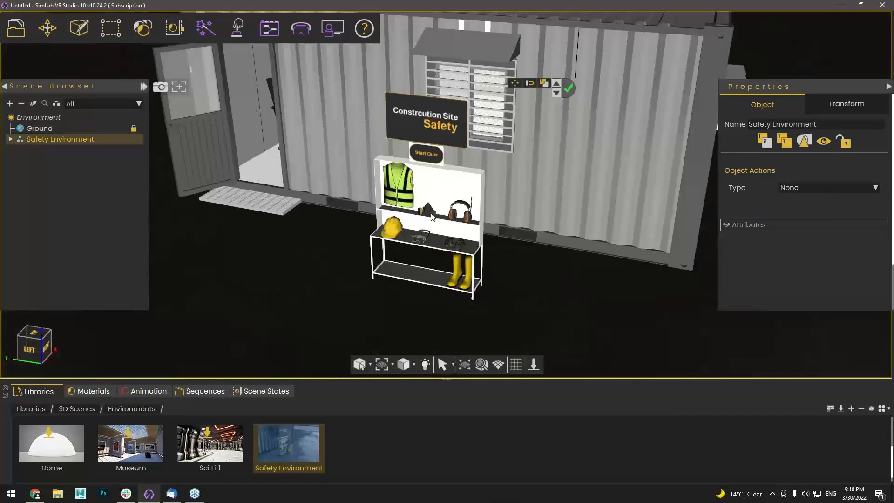
{"action": "right_click_drag", "start_coordinate": [432, 215], "coordinate": [421, 314]}
{"action": "left_click", "coordinate": [568, 92]}
{"action": "scroll", "coordinate": [424, 212], "scroll_direction": "up", "scroll_amount": 2}
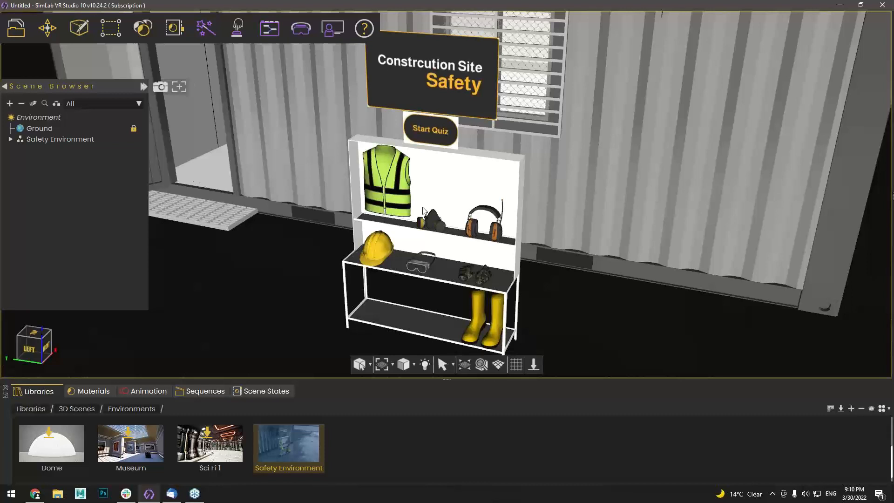
{"action": "right_click_drag", "start_coordinate": [423, 211], "coordinate": [415, 231]}
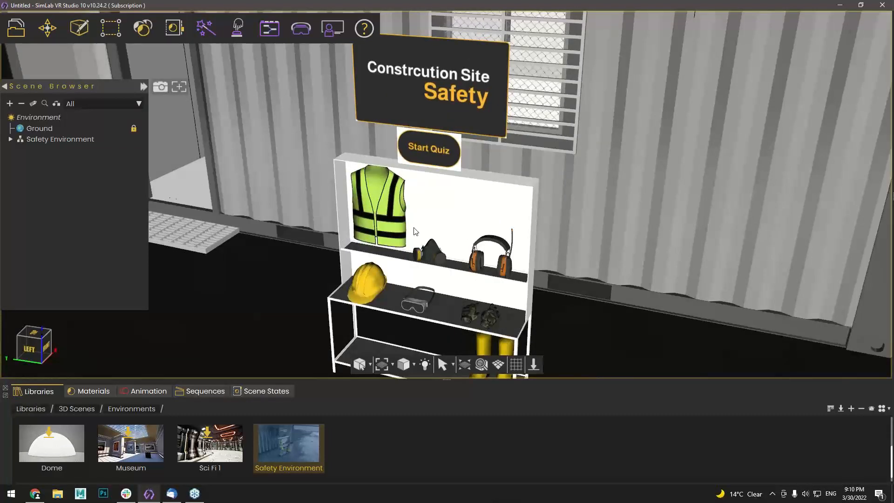
{"action": "right_click_drag", "start_coordinate": [414, 228], "coordinate": [393, 179]}
{"action": "mouse_move", "coordinate": [334, 31]}
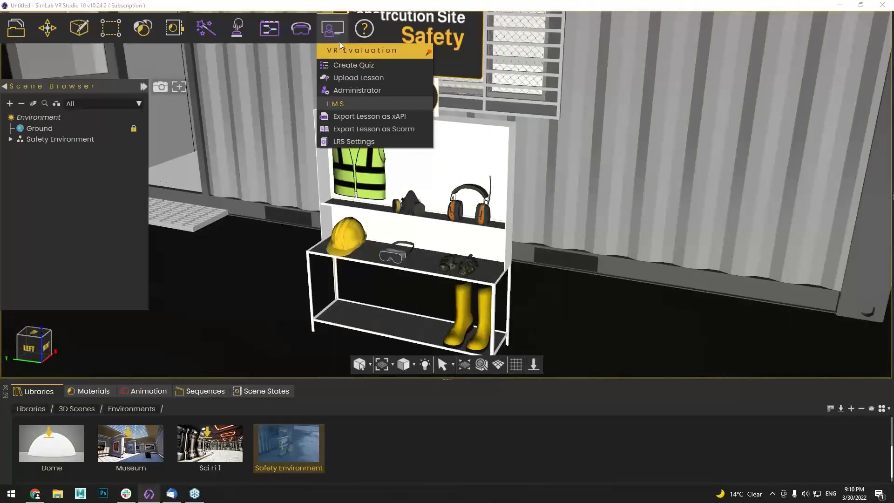
Choose Create Quiz from the VR Evaluation menu
{"action": "left_click", "coordinate": [339, 65]}
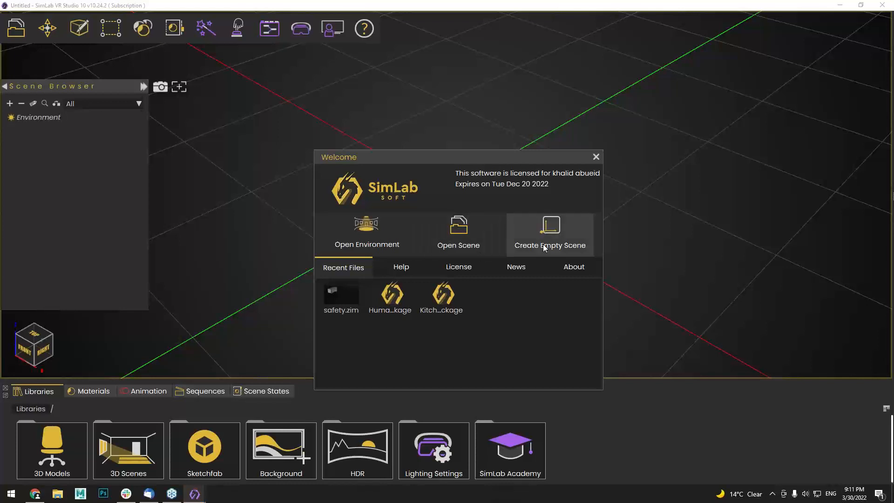
Create an empty scene, drag in Safety Environment from 3D Scenes > Environments, and orbit to the shelf
{"action": "left_click", "coordinate": [557, 241]}
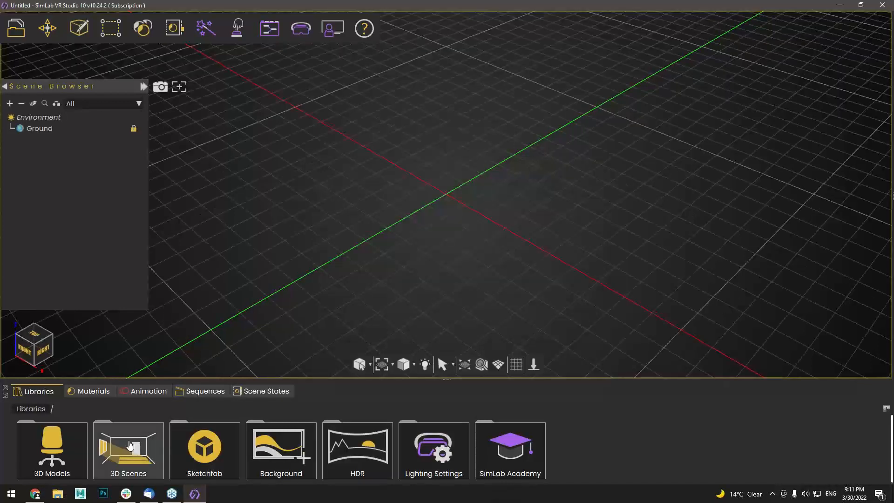
{"action": "left_click", "coordinate": [128, 447]}
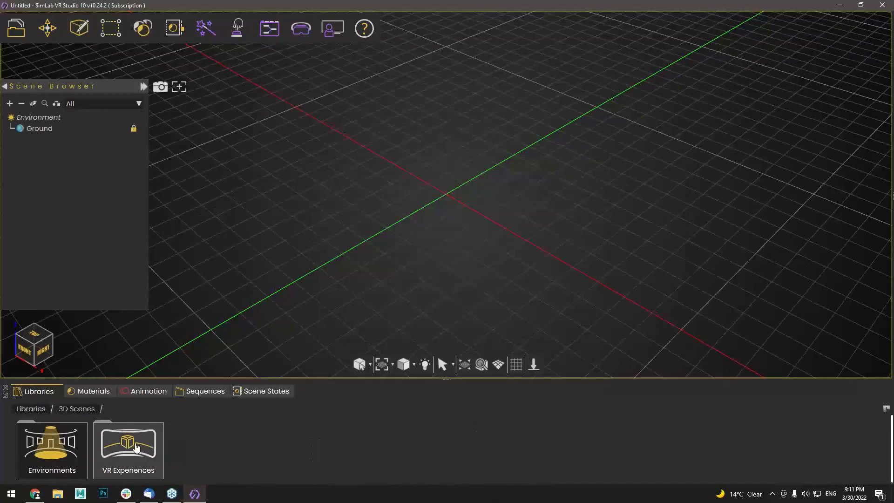
{"action": "left_click", "coordinate": [65, 447]}
{"action": "left_click", "coordinate": [44, 408]}
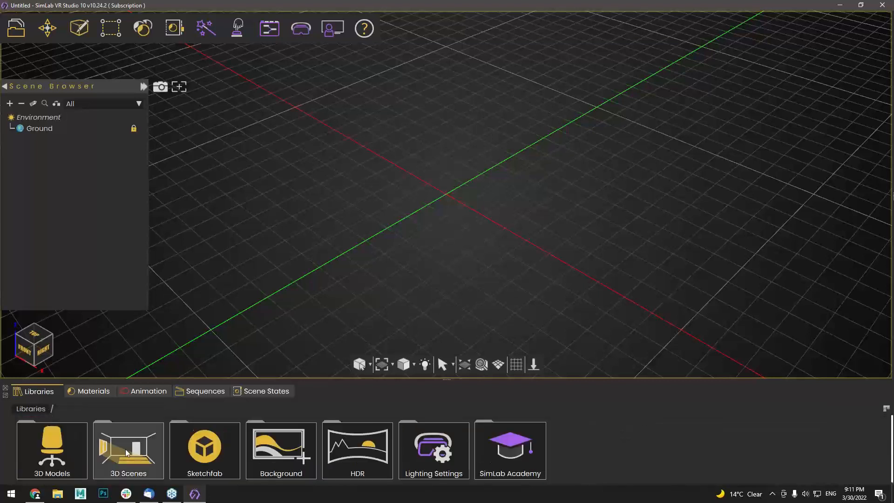
{"action": "left_click", "coordinate": [129, 445]}
{"action": "left_click", "coordinate": [70, 446]}
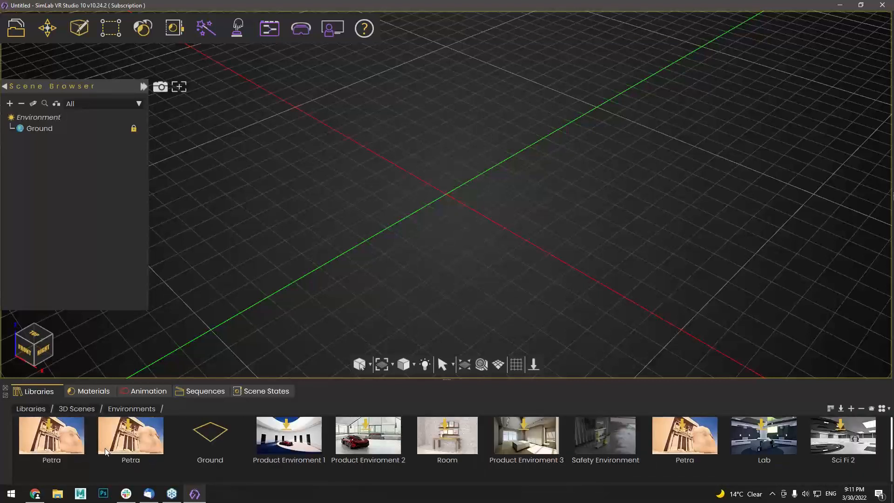
{"action": "left_click_drag", "start_coordinate": [603, 444], "coordinate": [428, 235]}
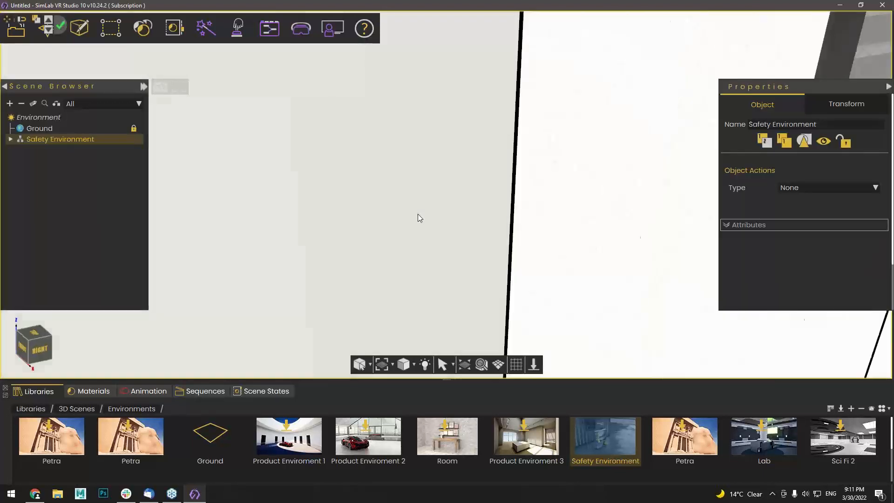
{"action": "left_click_drag", "start_coordinate": [418, 215], "coordinate": [367, 215]}
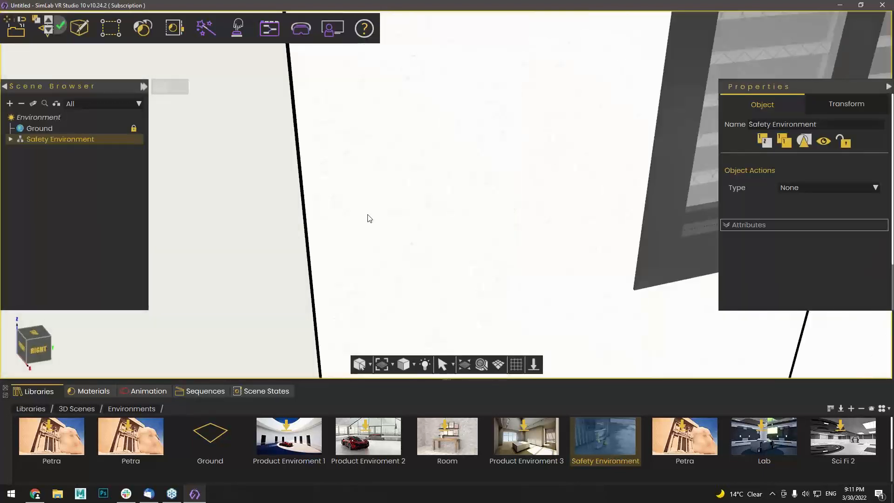
{"action": "left_click_drag", "start_coordinate": [367, 215], "coordinate": [431, 250]}
Create a Quiz-1 panel, raise it 0.795 on the Y axis, and pan to view it beside the shelf
{"action": "key", "text": "Escape"}
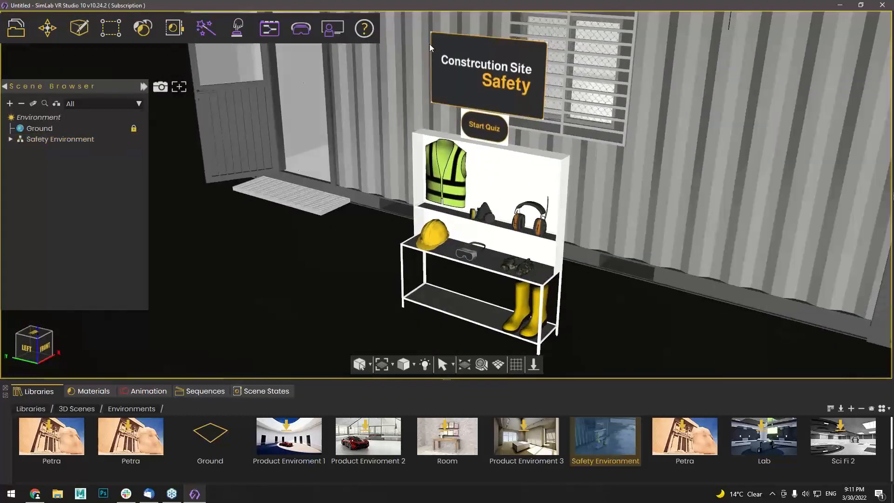
{"action": "left_click", "coordinate": [329, 33]}
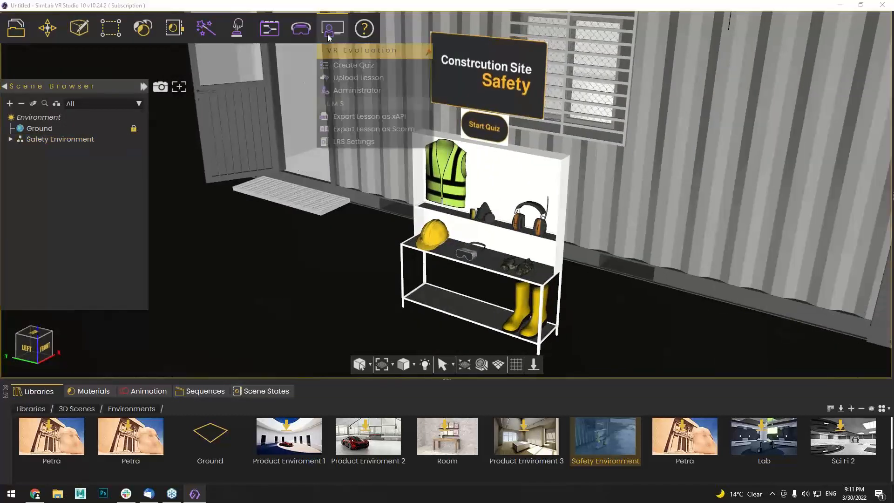
{"action": "left_click", "coordinate": [340, 65]}
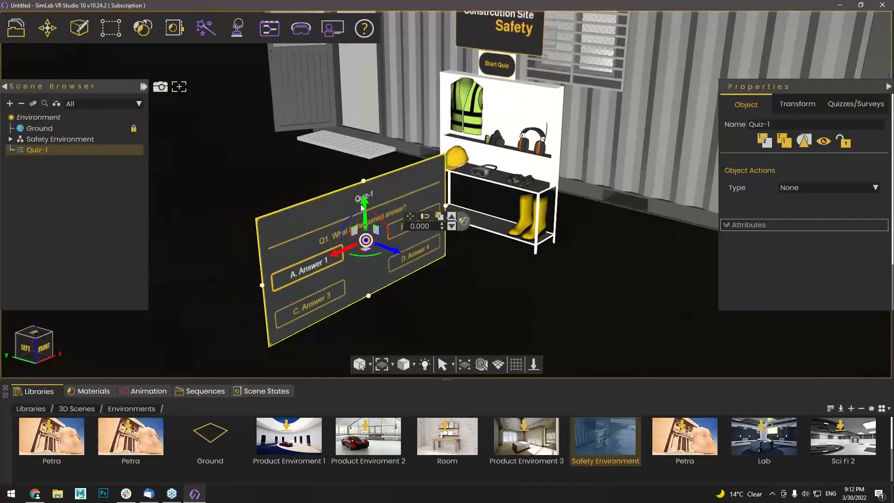
{"action": "left_click_drag", "start_coordinate": [363, 208], "coordinate": [373, 61]}
{"action": "middle_click_drag", "start_coordinate": [569, 186], "coordinate": [767, 32]}
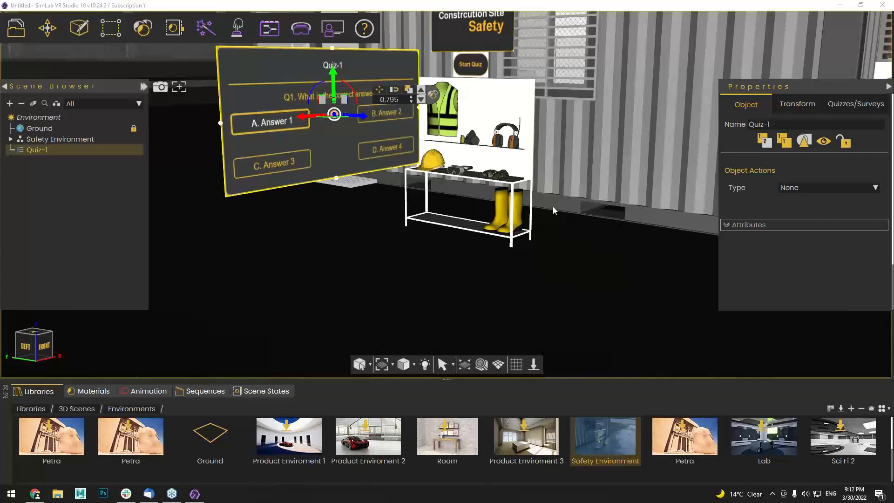
{"action": "middle_click_drag", "start_coordinate": [552, 205], "coordinate": [484, 253]}
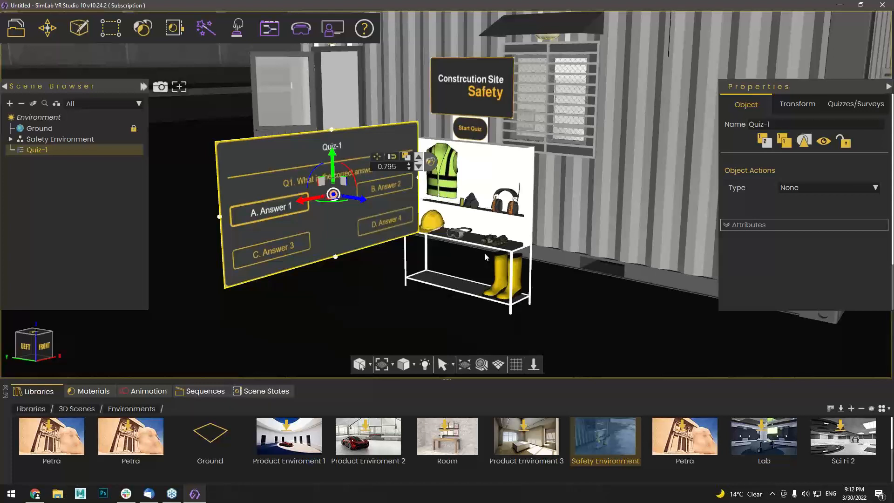
{"action": "middle_click_drag", "start_coordinate": [366, 249], "coordinate": [365, 247]}
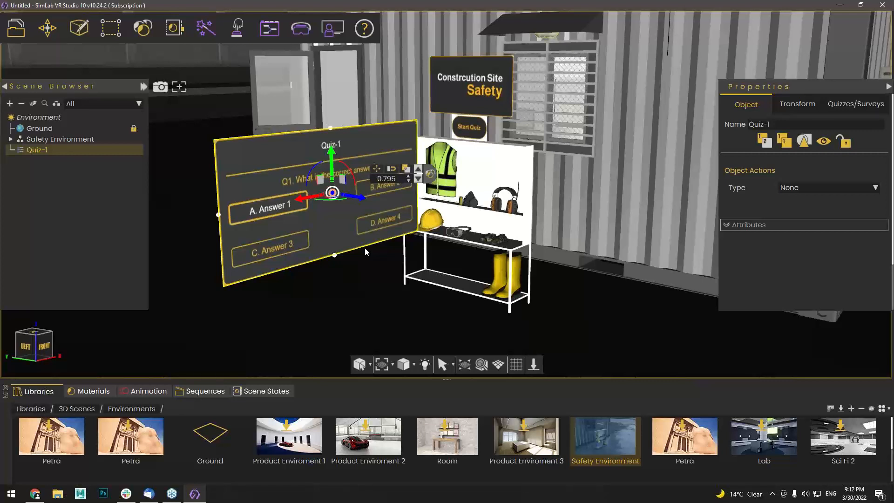
Enter the question 1 answers Helmet, Vest, Gloves and Boots, then move the quiz editor aside
{"action": "left_click", "coordinate": [240, 150]}
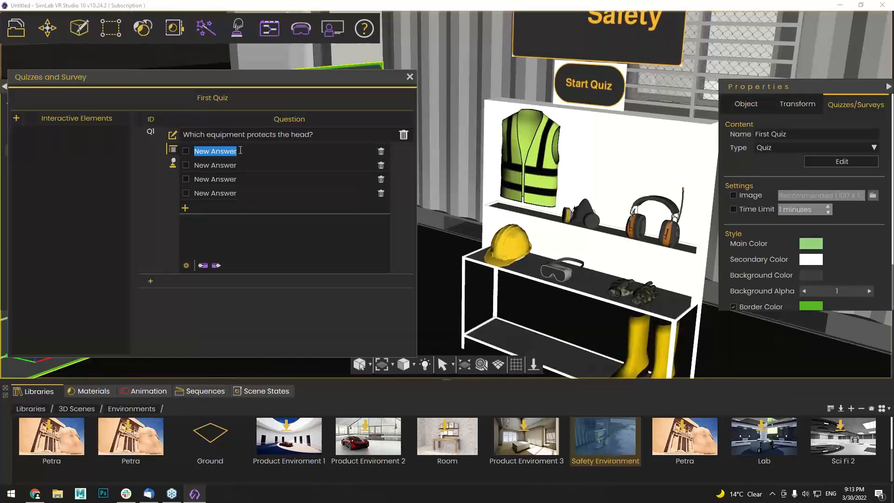
{"action": "type", "text": "H"}
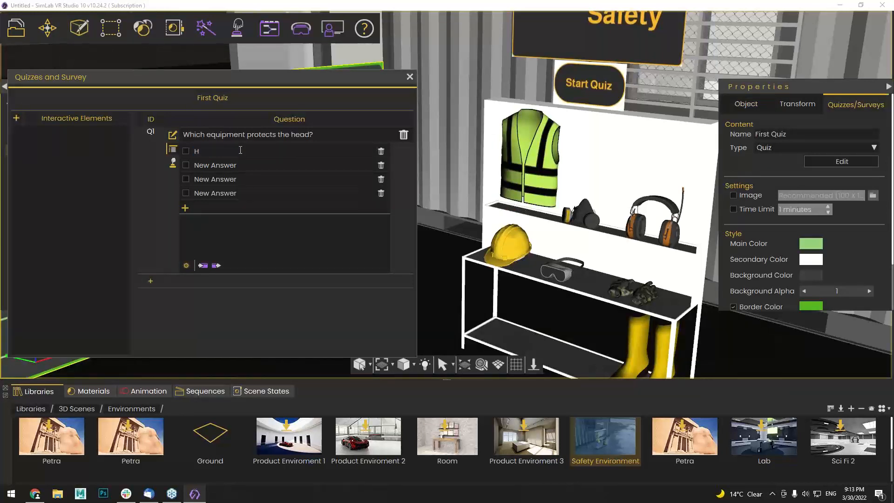
{"action": "type", "text": "elmet"}
{"action": "left_click", "coordinate": [246, 164]}
{"action": "type", "text": "Vest"}
{"action": "left_click", "coordinate": [241, 176]}
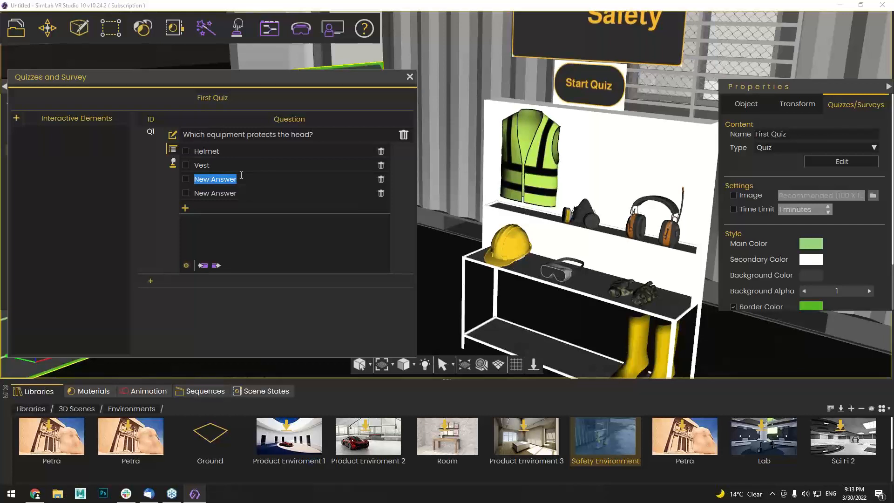
{"action": "type", "text": "Gloves"}
{"action": "left_click", "coordinate": [251, 193]}
{"action": "type", "text": "Boots"}
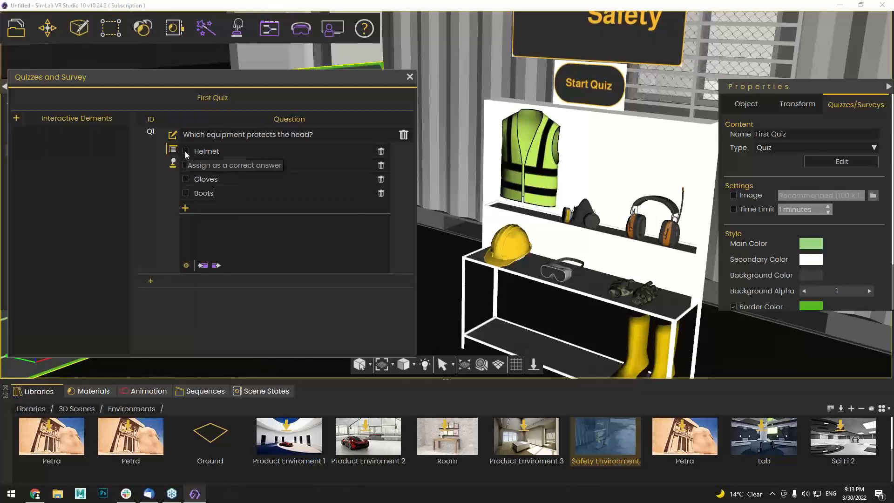
{"action": "left_click_drag", "start_coordinate": [197, 83], "coordinate": [217, 86]}
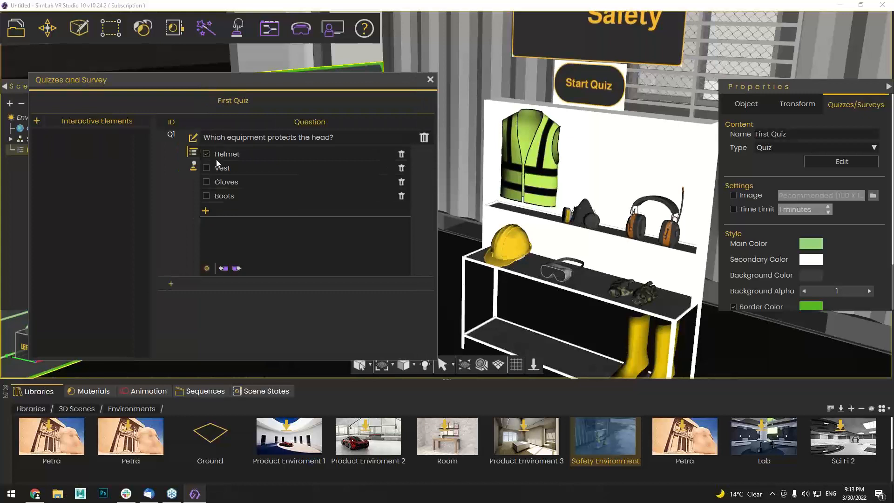
{"action": "left_click_drag", "start_coordinate": [278, 89], "coordinate": [361, 103]}
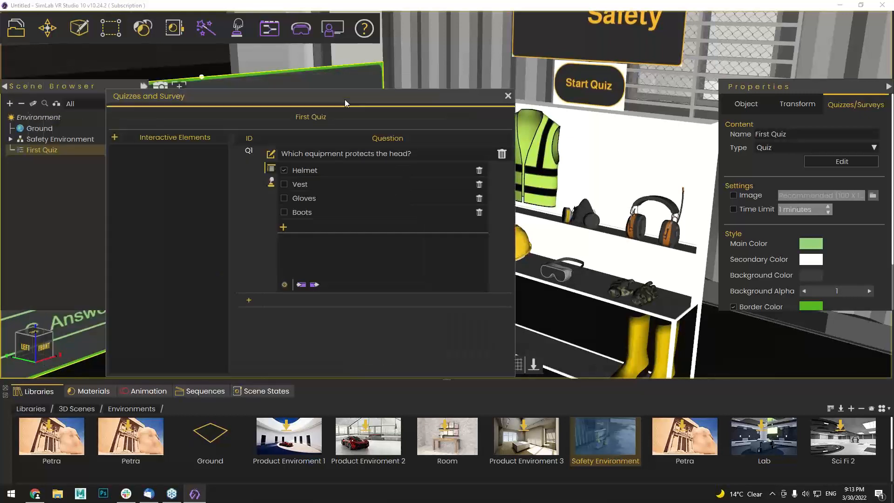
Add question 2 with the text 'Which equipment protects the ears from noise?'
{"action": "left_click", "coordinate": [252, 301]}
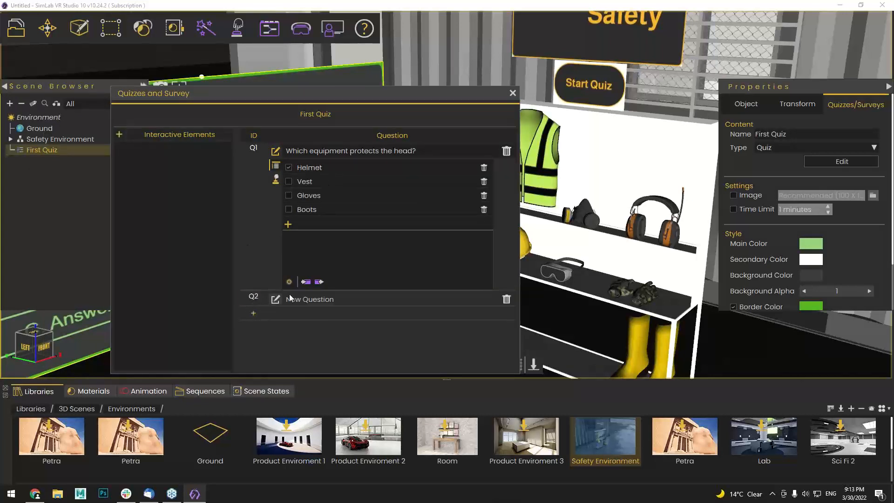
{"action": "left_click", "coordinate": [276, 301]}
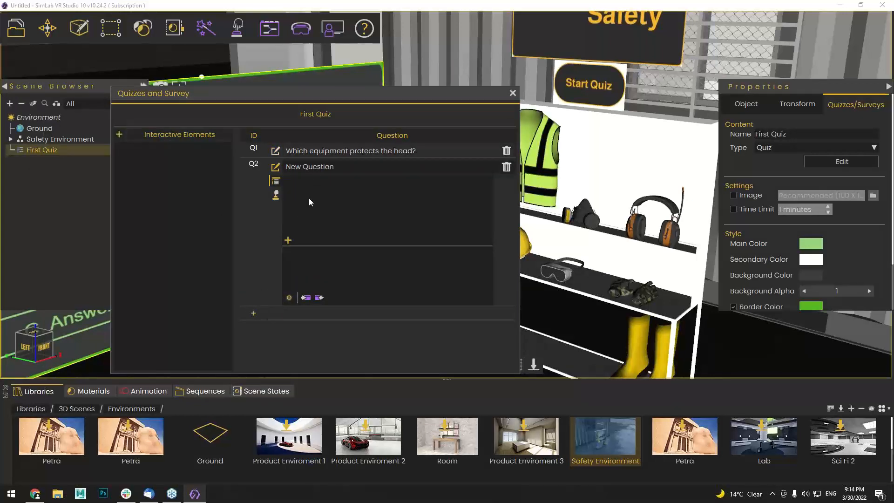
{"action": "left_click_drag", "start_coordinate": [339, 170], "coordinate": [285, 168]}
{"action": "type", "text": "Whci"}
{"action": "key", "text": "BackSpace"}
{"action": "key", "text": "BackSpace"}
{"action": "type", "text": "ich equipment protects the ears from "}
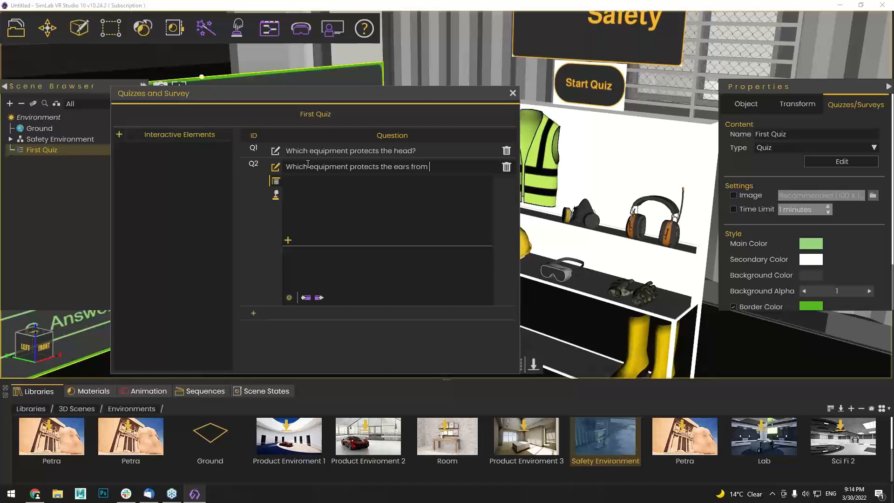
{"action": "type", "text": "noise?"}
Add answer rows to question 2 and fill them with Helmet, Goggles, Vest and gloves
{"action": "left_click", "coordinate": [287, 240]}
{"action": "left_click", "coordinate": [288, 241]}
{"action": "left_click", "coordinate": [288, 240]}
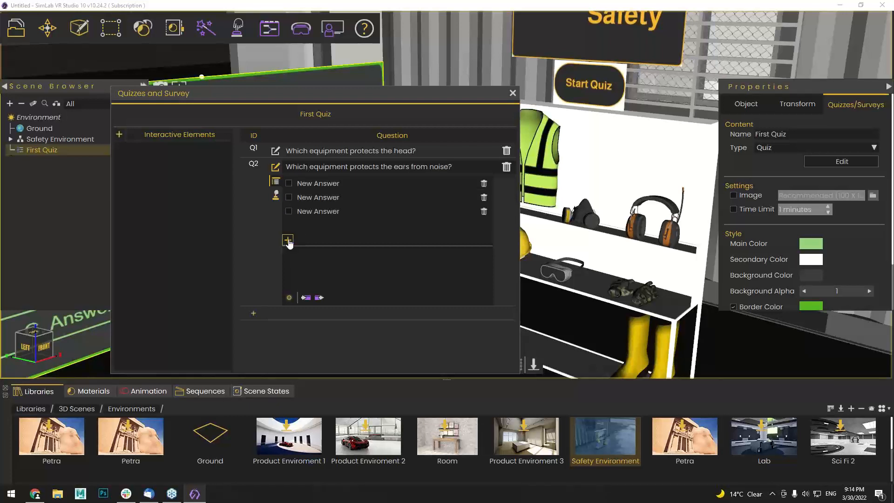
{"action": "left_click", "coordinate": [287, 240]}
{"action": "double_click", "coordinate": [331, 184]}
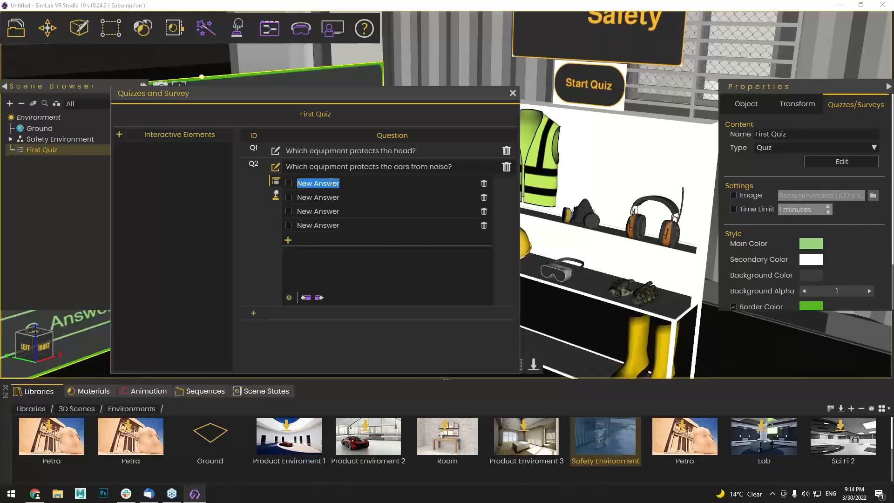
{"action": "type", "text": "Helmet"}
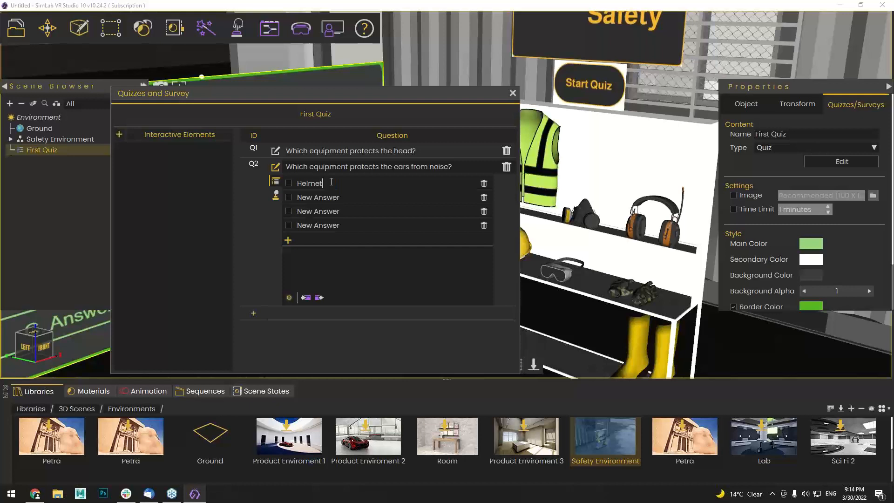
{"action": "double_click", "coordinate": [345, 198]}
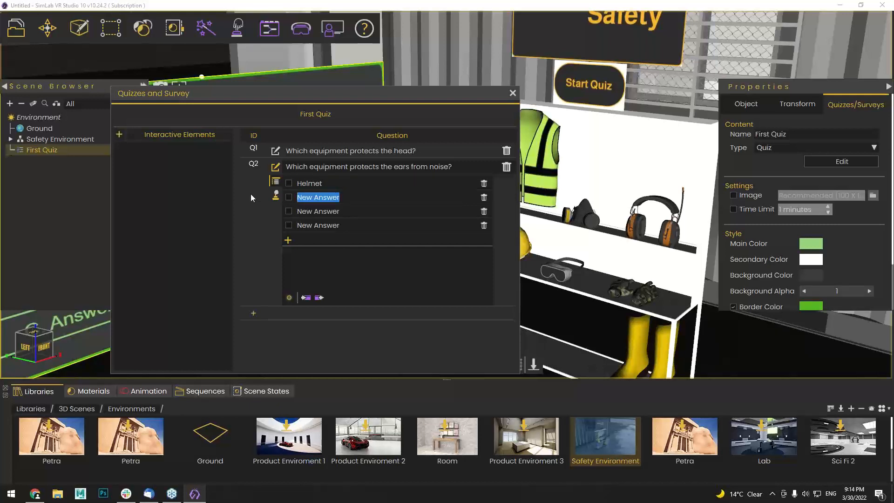
{"action": "type", "text": "Goggles"}
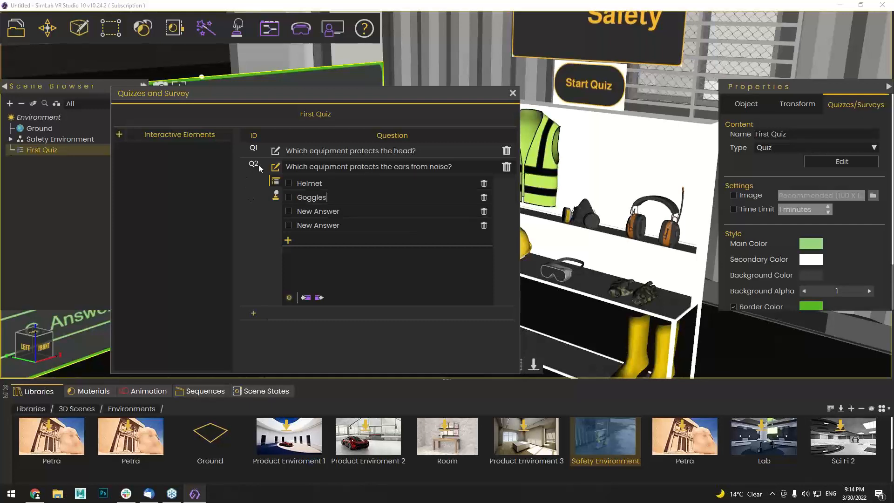
{"action": "key", "text": "Tab"}
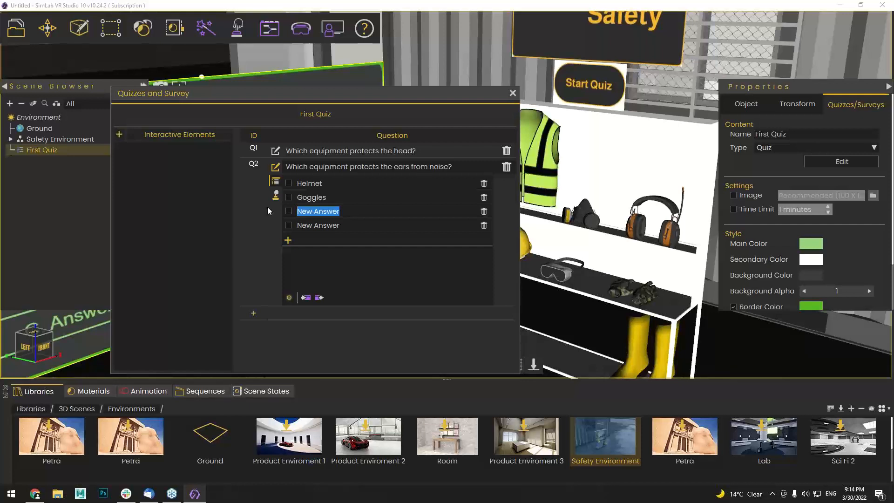
{"action": "type", "text": "Vest"}
{"action": "key", "text": "Tab"}
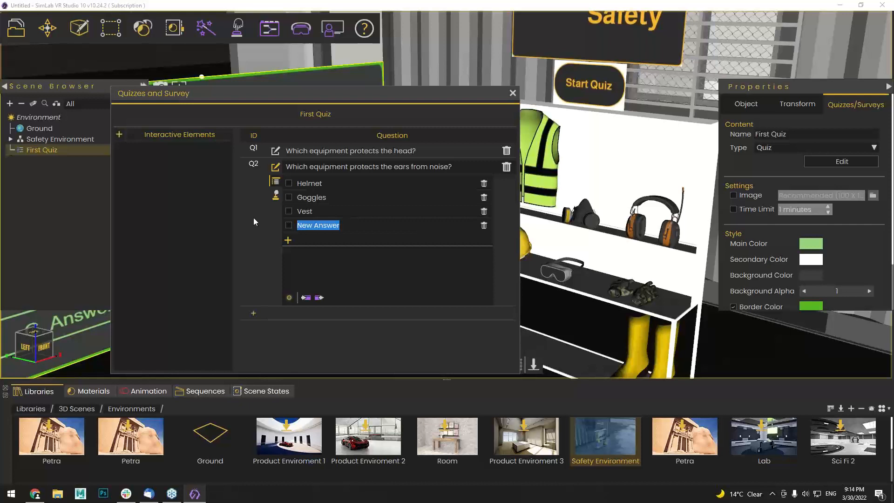
{"action": "type", "text": "gloves"}
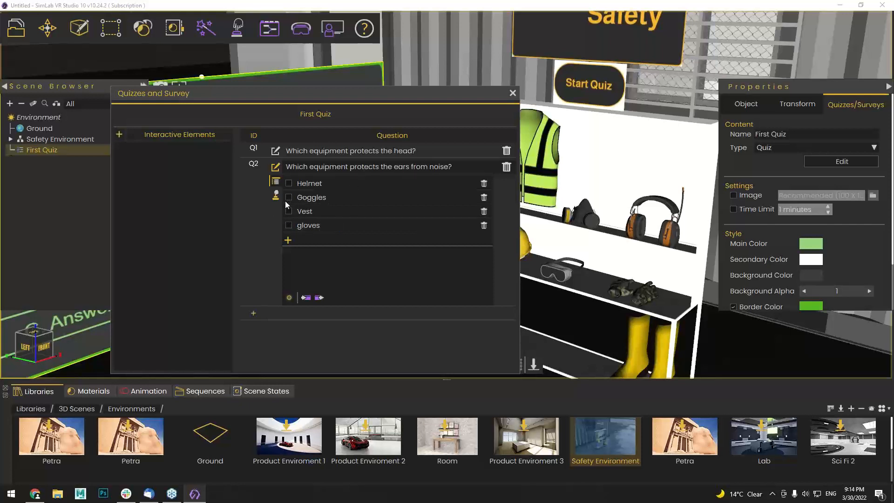
Replace the fourth answer with headphones and mark it as the correct answer
{"action": "double_click", "coordinate": [335, 228]}
{"action": "key", "text": "BackSpace"}
{"action": "type", "text": "noise"}
{"action": "key", "text": "BackSpace"}
{"action": "key", "text": "BackSpace"}
{"action": "key", "text": "BackSpace"}
{"action": "key", "text": "BackSpace"}
{"action": "key", "text": "BackSpace"}
{"action": "type", "text": "headphones"}
{"action": "left_click", "coordinate": [288, 225]}
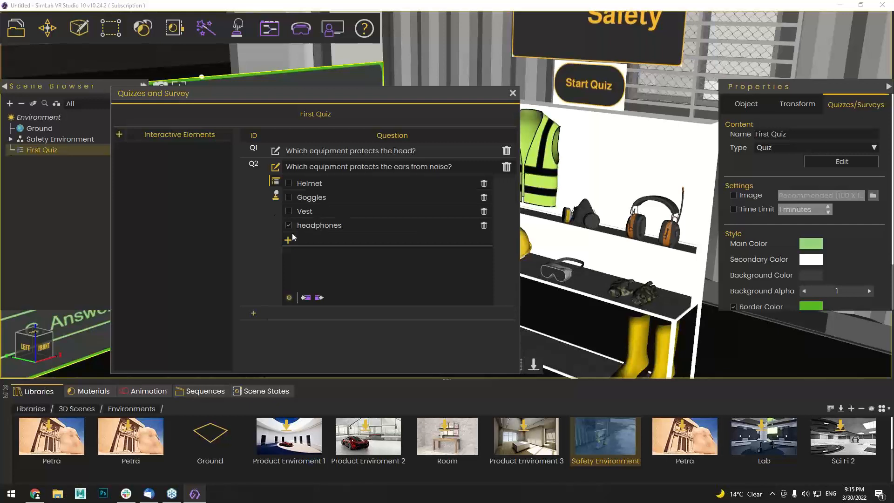
Close the quiz editor and move the First Quiz board back toward the wall and left
{"action": "left_click", "coordinate": [512, 93]}
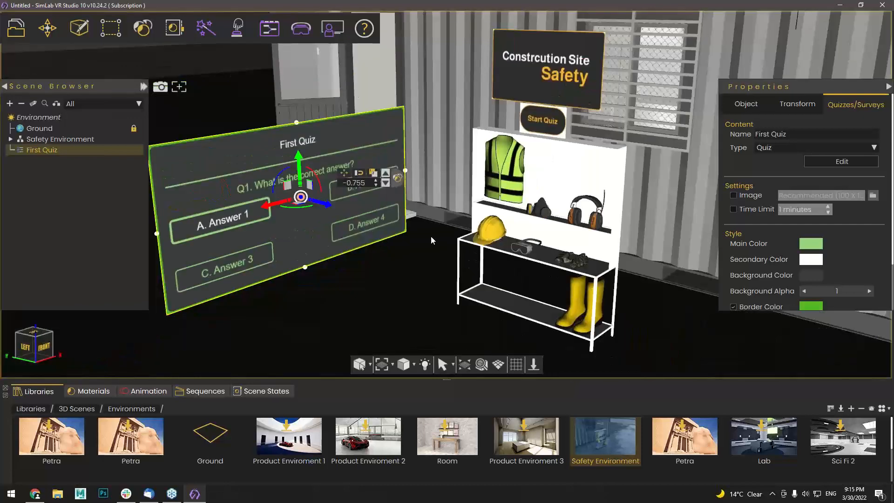
{"action": "middle_click_drag", "start_coordinate": [431, 240], "coordinate": [454, 249]}
{"action": "middle_click_drag", "start_coordinate": [287, 227], "coordinate": [328, 245]}
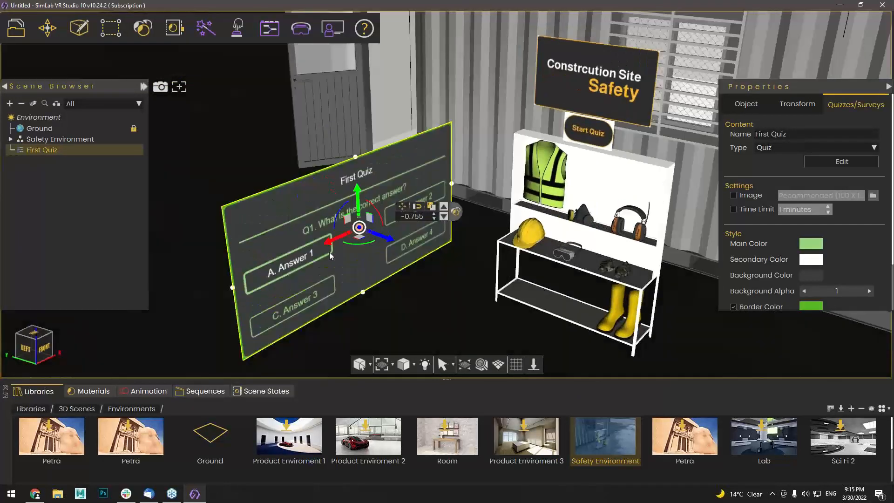
{"action": "left_click_drag", "start_coordinate": [330, 241], "coordinate": [383, 214]}
{"action": "left_click_drag", "start_coordinate": [446, 212], "coordinate": [383, 206]}
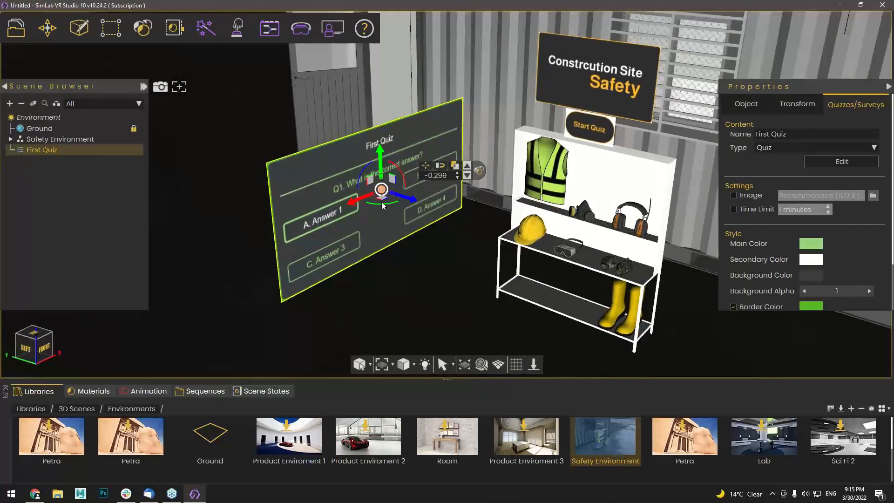
Undo a -90 move entry, then raise the board slightly beside the safety shelf
{"action": "double_click", "coordinate": [431, 174]}
{"action": "type", "text": "-90"}
{"action": "key", "text": "Return"}
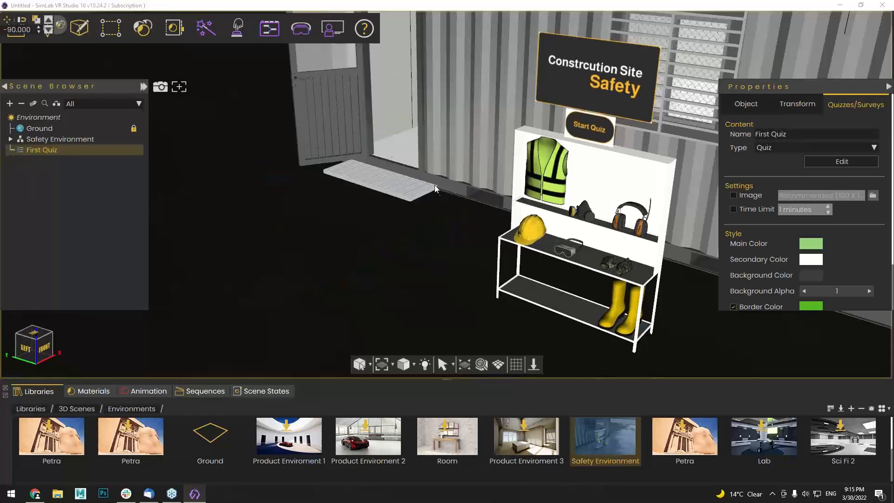
{"action": "key", "text": "ctrl+z"}
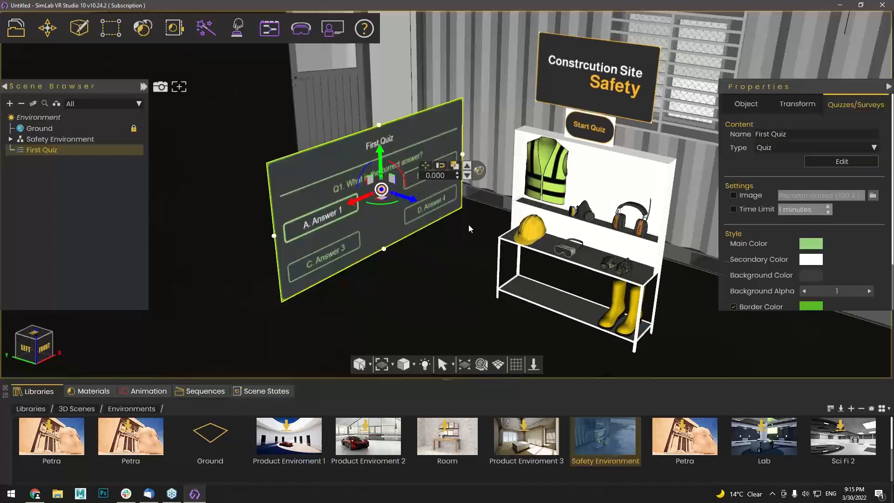
{"action": "scroll", "coordinate": [432, 243], "scroll_direction": "down", "scroll_amount": 2}
{"action": "middle_click_drag", "start_coordinate": [431, 243], "coordinate": [412, 275]}
{"action": "left_click_drag", "start_coordinate": [365, 198], "coordinate": [364, 166]}
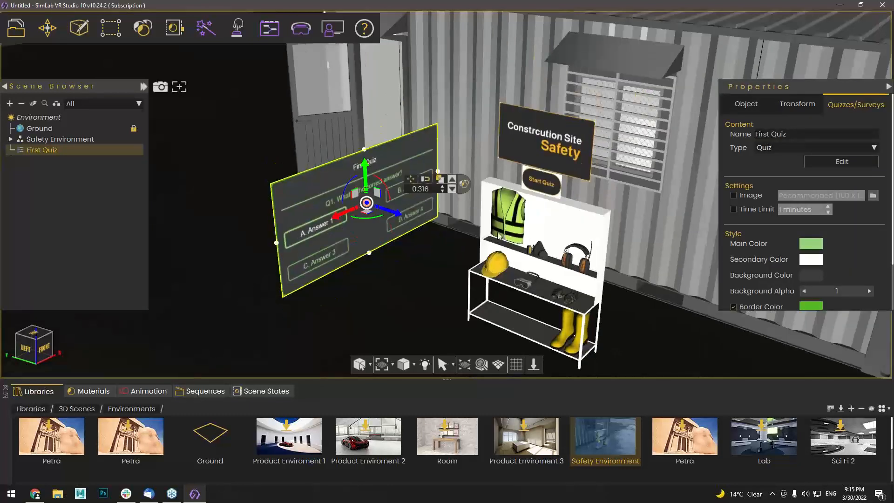
{"action": "scroll", "coordinate": [480, 230], "scroll_direction": "up", "scroll_amount": 1}
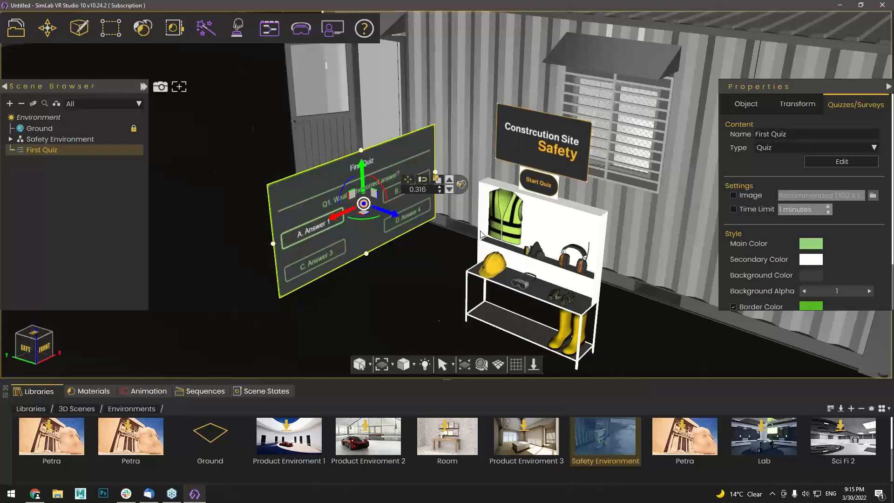
{"action": "middle_click_drag", "start_coordinate": [526, 257], "coordinate": [455, 259]}
Select the Start Quiz button and bring up its Training Builder diagram
{"action": "scroll", "coordinate": [484, 186], "scroll_direction": "up", "scroll_amount": 3}
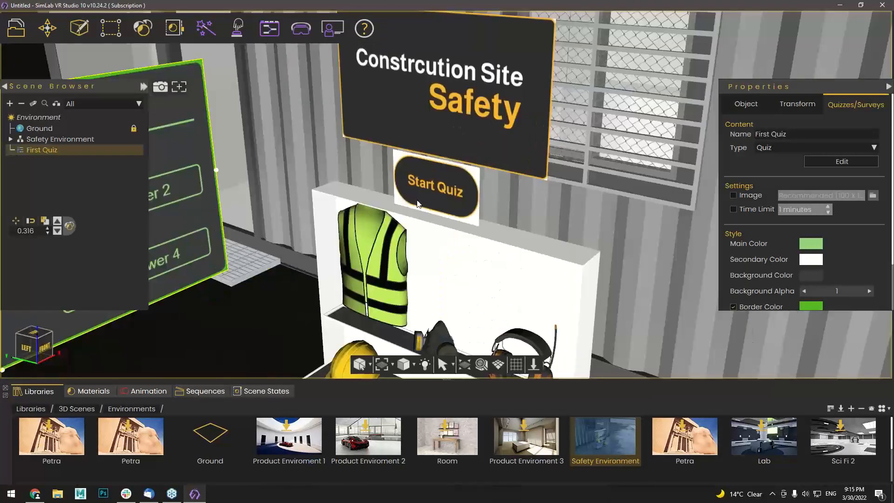
{"action": "left_click", "coordinate": [471, 177]}
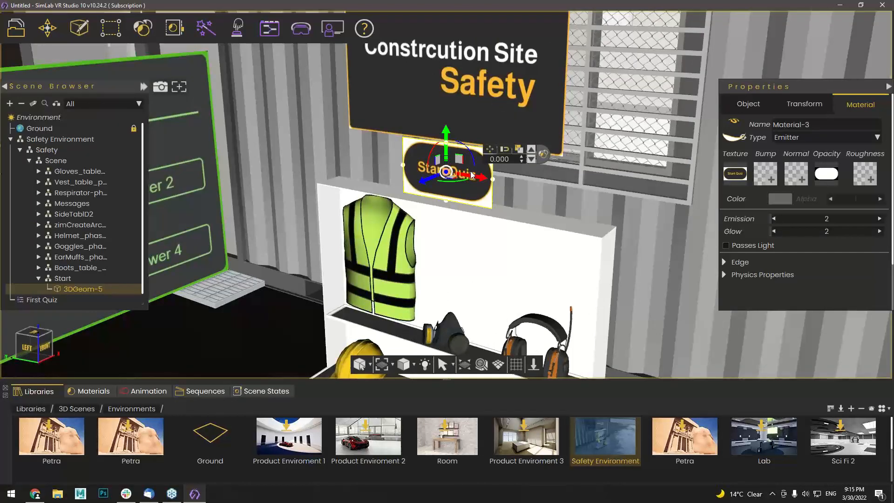
{"action": "scroll", "coordinate": [472, 175], "scroll_direction": "down", "scroll_amount": 2}
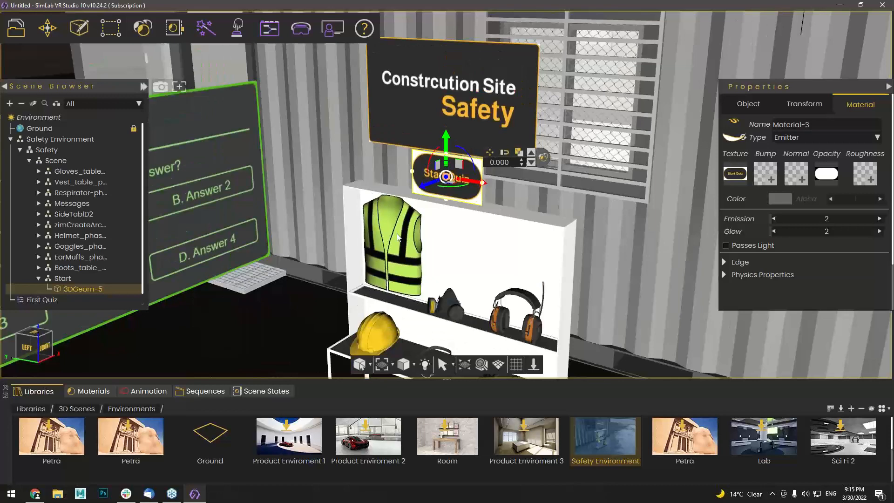
{"action": "left_click", "coordinate": [238, 28]}
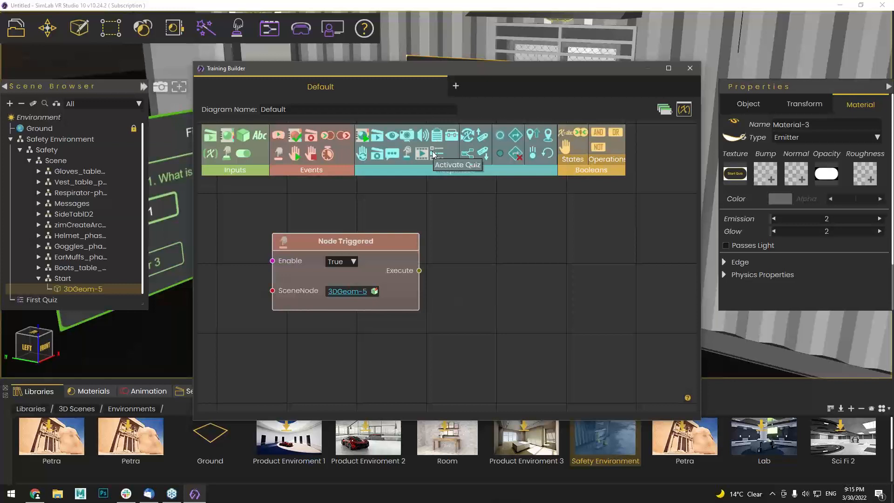
Link the Start trigger to a new Activate Quiz node targeting First Quiz, then close the diagram
{"action": "left_click_drag", "start_coordinate": [433, 154], "coordinate": [480, 244]}
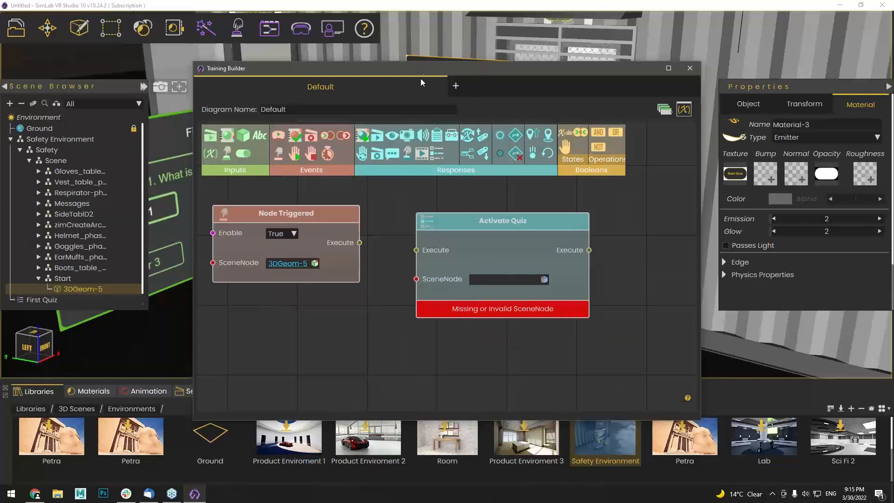
{"action": "left_click_drag", "start_coordinate": [423, 71], "coordinate": [558, 82]}
{"action": "left_click_drag", "start_coordinate": [495, 253], "coordinate": [552, 262]}
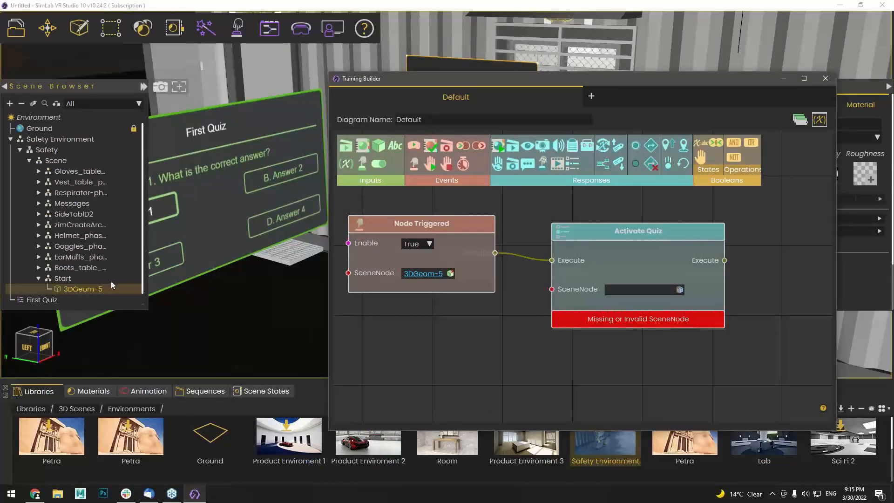
{"action": "left_click", "coordinate": [67, 301]}
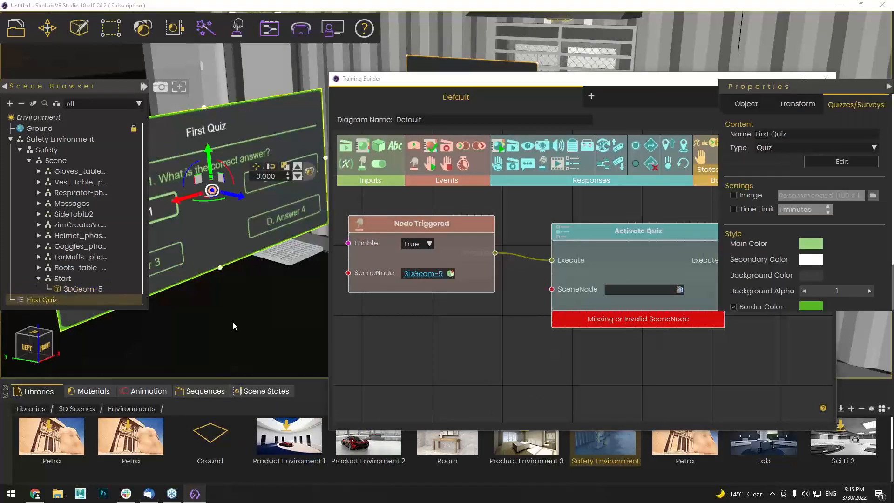
{"action": "scroll", "coordinate": [232, 322], "scroll_direction": "up", "scroll_amount": 3}
{"action": "left_click", "coordinate": [679, 291]}
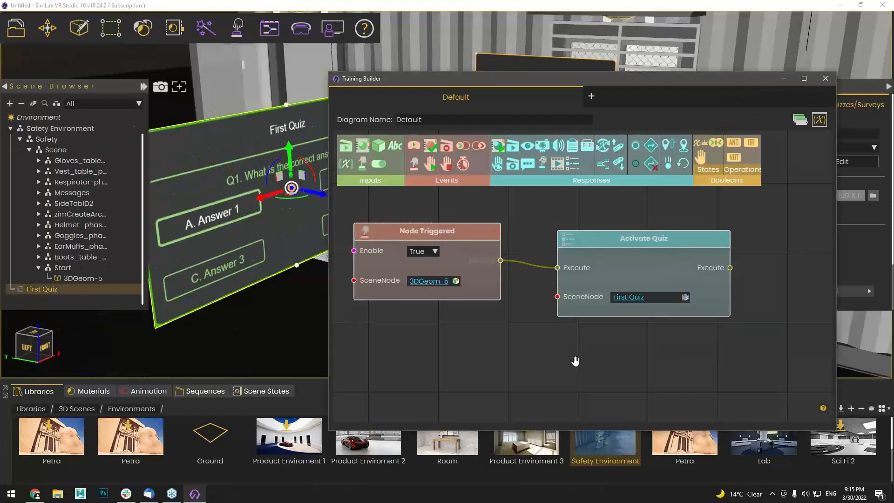
{"action": "left_click", "coordinate": [823, 83]}
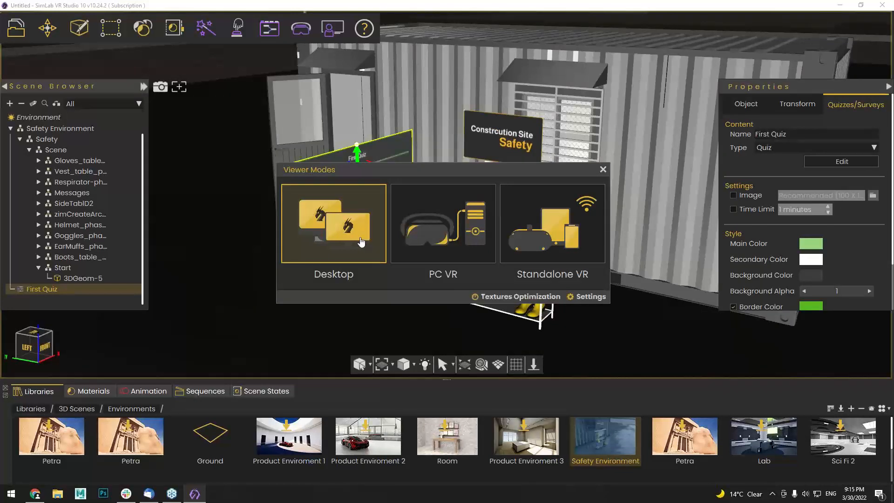
Choose Desktop mode, face the ViewerStartPosition figure toward the shelf, and confirm to start the preview
{"action": "left_click", "coordinate": [361, 242]}
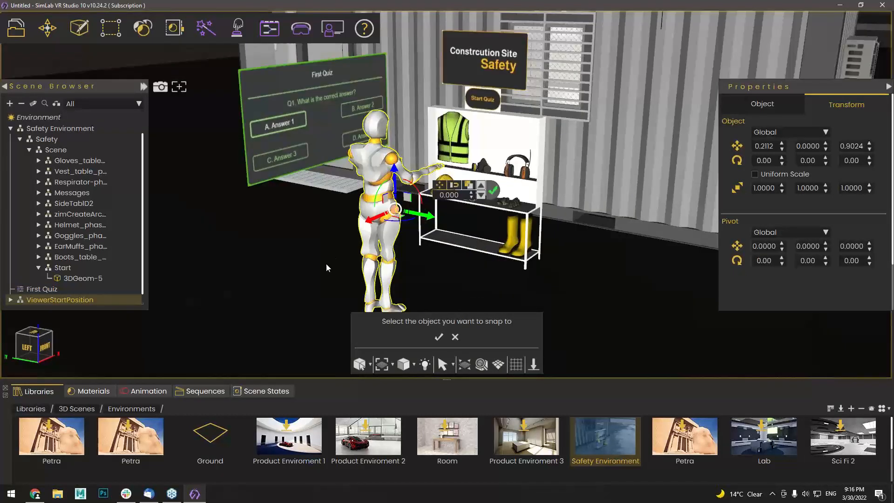
{"action": "left_click_drag", "start_coordinate": [326, 267], "coordinate": [614, 269]}
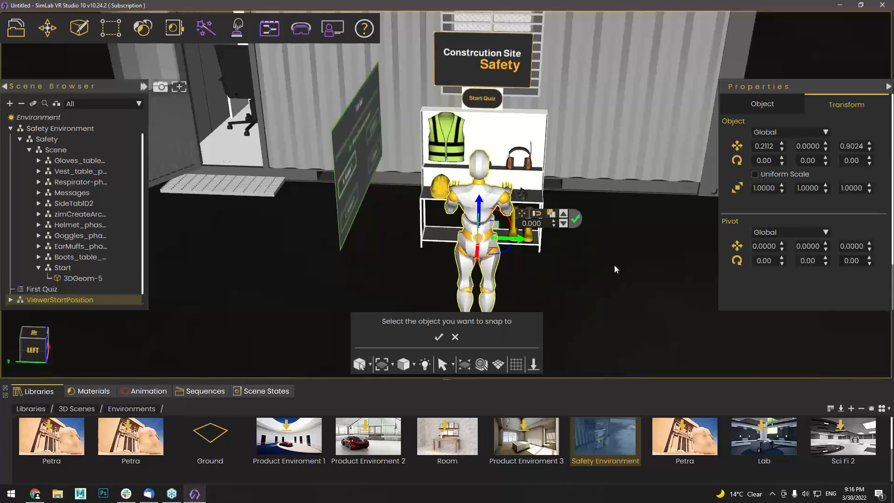
{"action": "left_click_drag", "start_coordinate": [614, 269], "coordinate": [470, 320]}
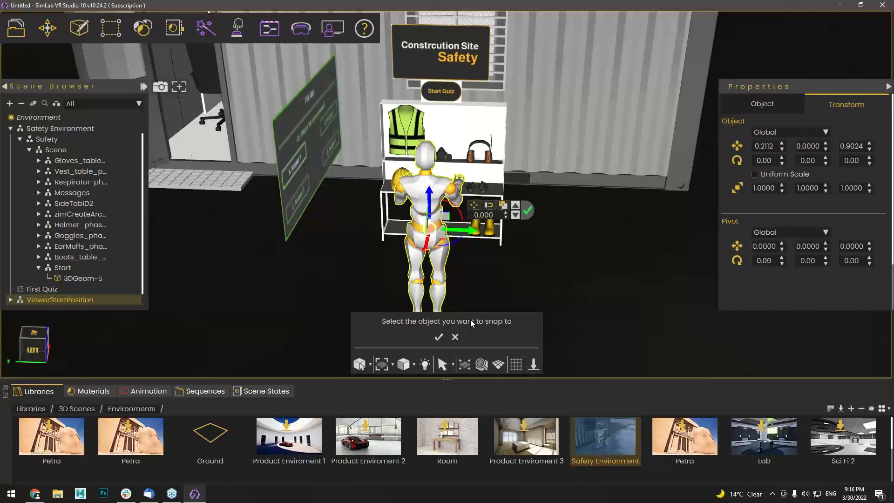
{"action": "left_click", "coordinate": [438, 337]}
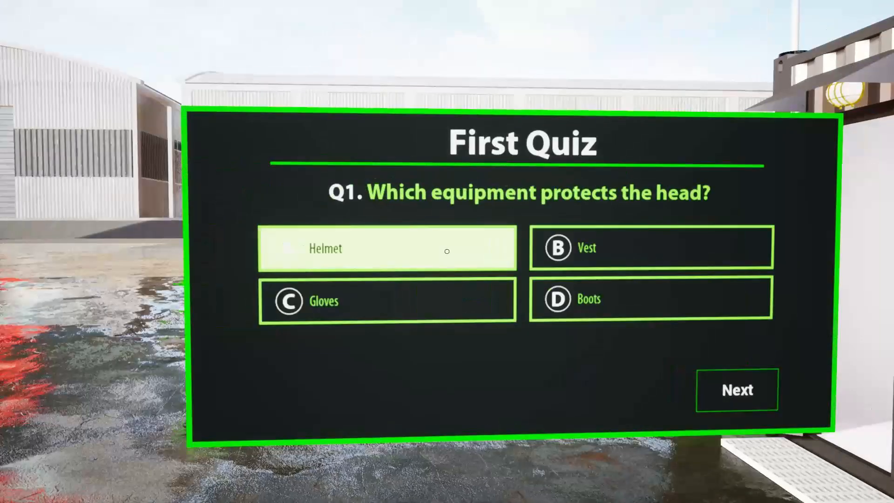
Answer Helmet and headphones in First Quiz, submit, and exit the preview with Esc
{"action": "left_click", "coordinate": [447, 252]}
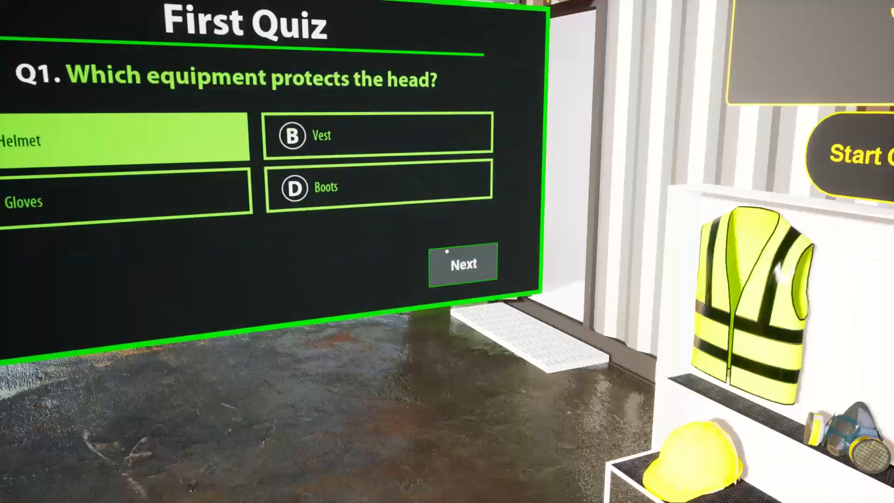
{"action": "left_click", "coordinate": [447, 252]}
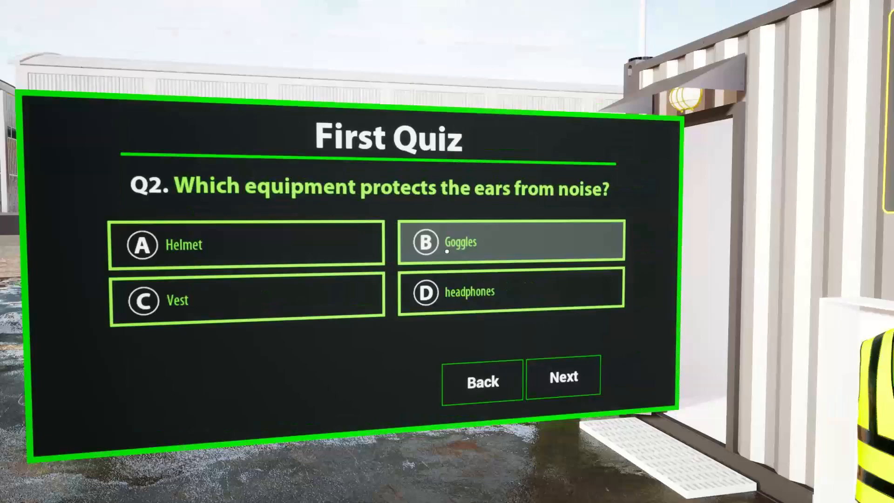
{"action": "left_click", "coordinate": [447, 252]}
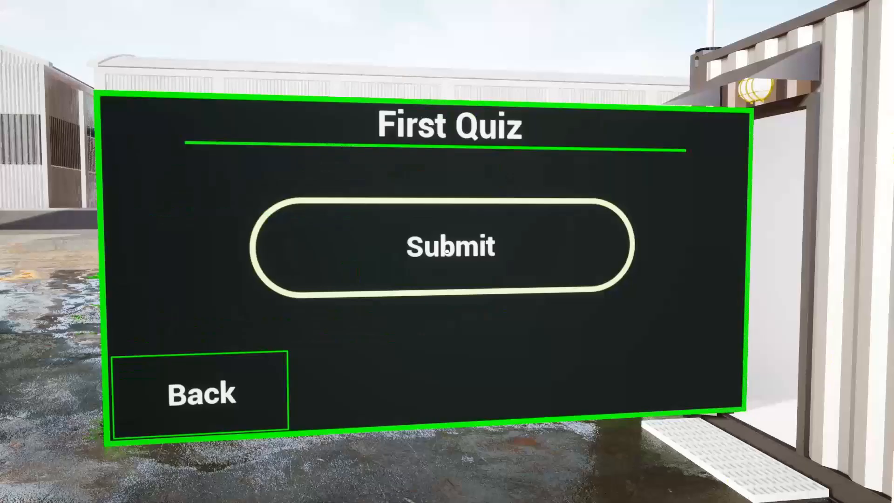
{"action": "left_click", "coordinate": [447, 251]}
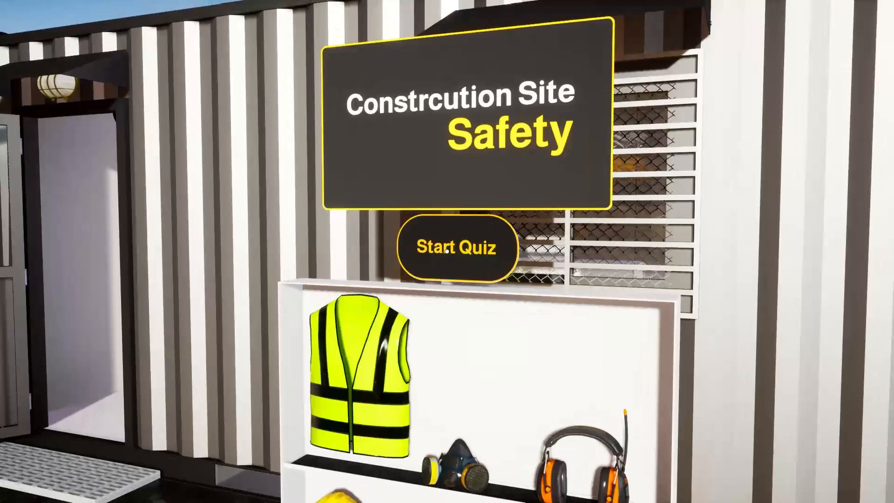
{"action": "key", "text": "Escape"}
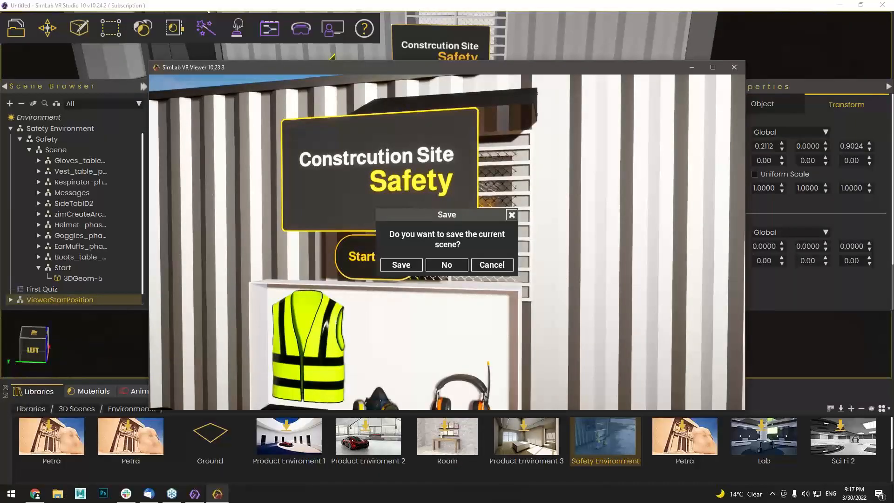
Decline saving, then create Quiz-2 via VR Evaluation > Create Quiz asking 'Select which equipment protects the head?'
{"action": "left_click", "coordinate": [437, 261]}
{"action": "middle_click_drag", "start_coordinate": [430, 249], "coordinate": [308, 128]}
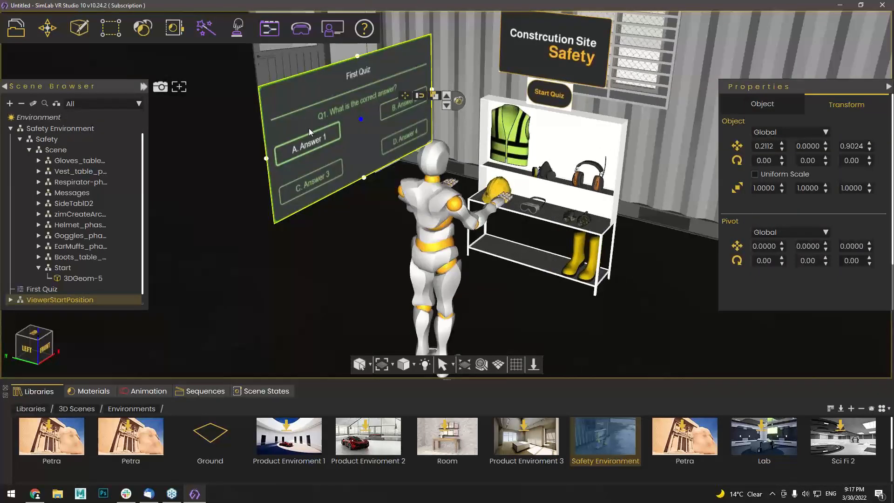
{"action": "left_click", "coordinate": [309, 128]}
{"action": "left_click", "coordinate": [329, 31]}
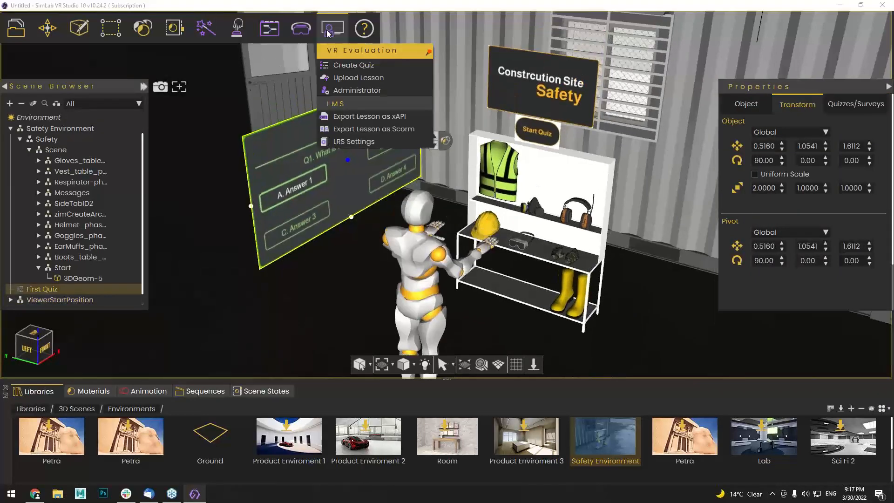
{"action": "left_click", "coordinate": [333, 66]}
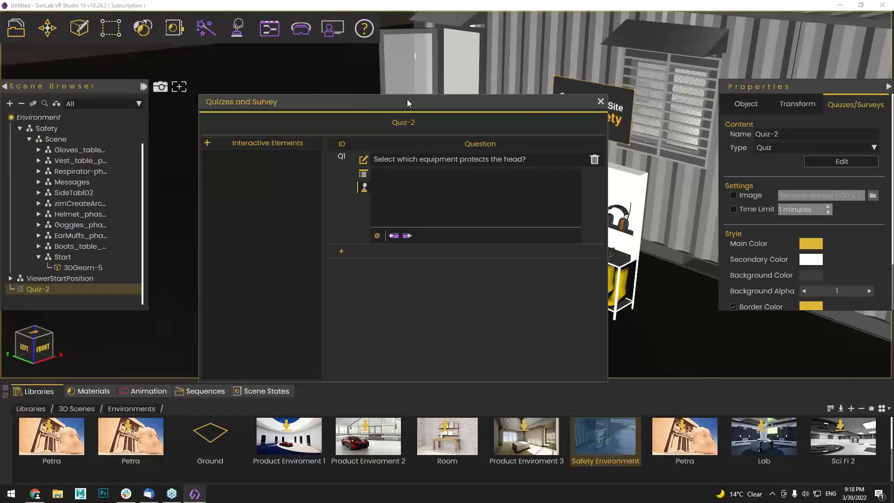
Move the quiz editor aside, turn toward the shelf, and select Vest_table_phase1
{"action": "left_click_drag", "start_coordinate": [398, 104], "coordinate": [721, 168]}
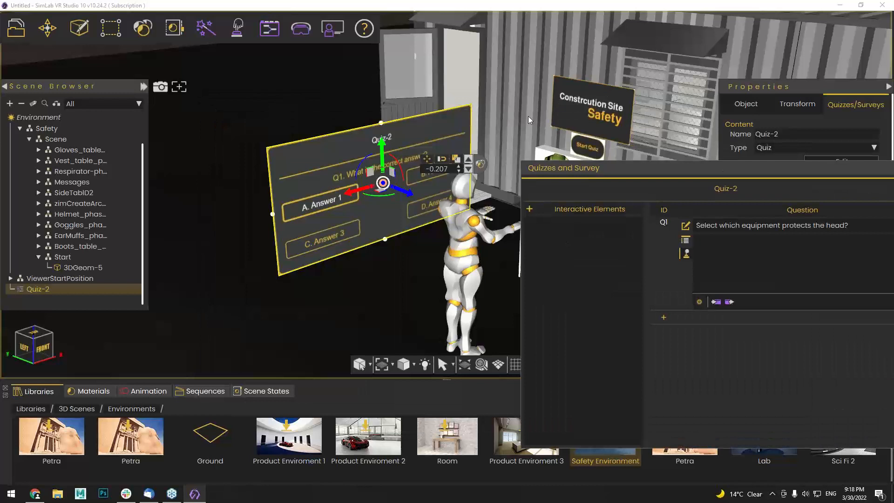
{"action": "middle_click_drag", "start_coordinate": [405, 117], "coordinate": [393, 201]}
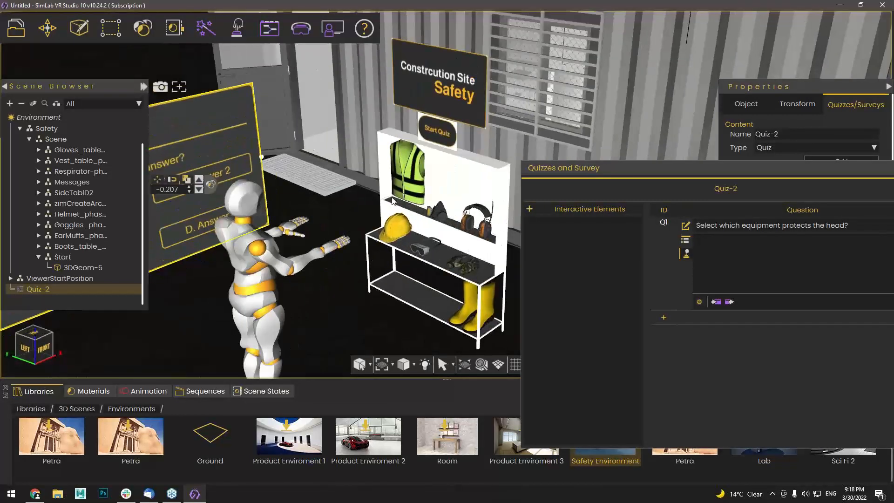
{"action": "left_click", "coordinate": [392, 201]}
{"action": "scroll", "coordinate": [372, 182], "scroll_direction": "up", "scroll_amount": 5}
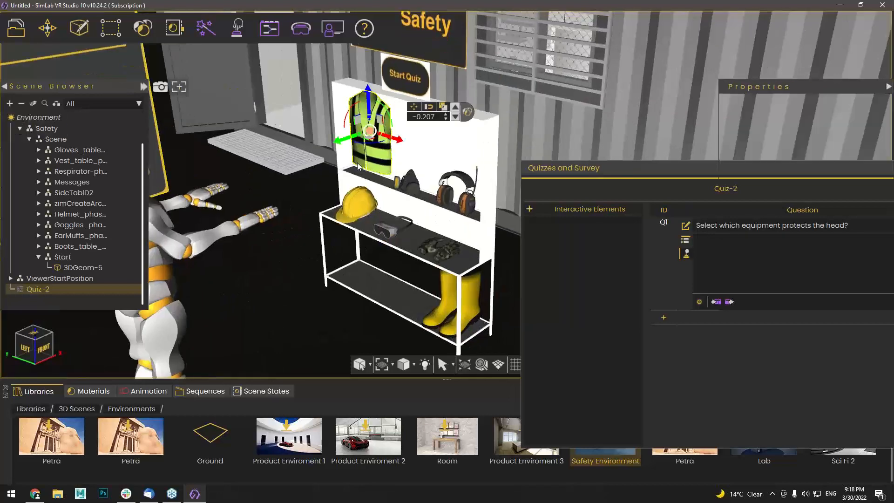
{"action": "left_click", "coordinate": [39, 182]}
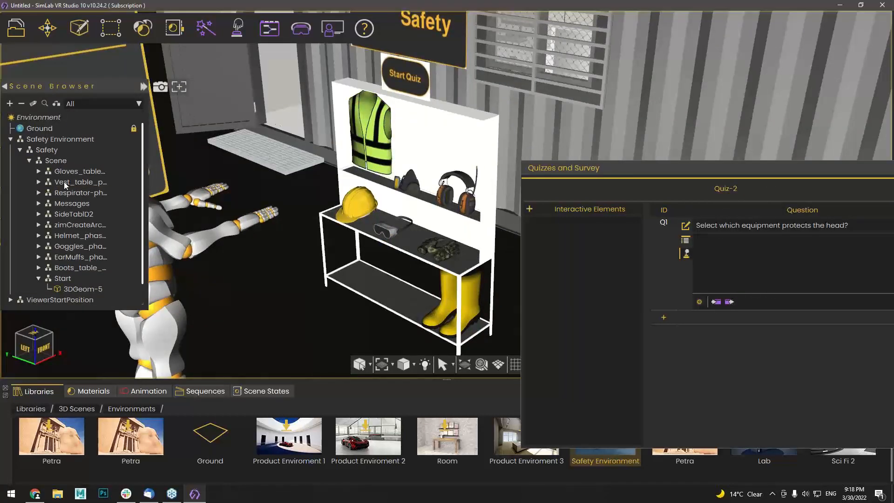
{"action": "left_click", "coordinate": [66, 183]}
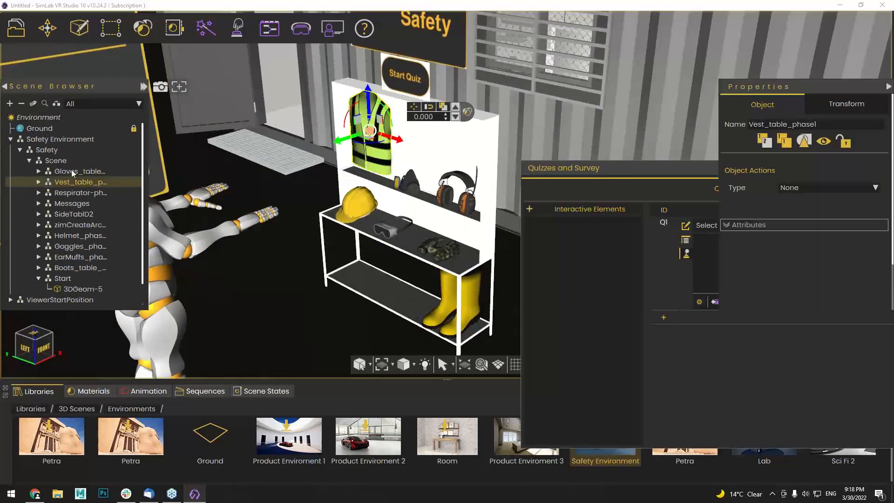
Add gloves, respirator and earmuffs to the selection and add all four as interactive elements
{"action": "left_click", "coordinate": [72, 173], "text": "ctrl"}
{"action": "left_click", "coordinate": [70, 192], "text": "ctrl"}
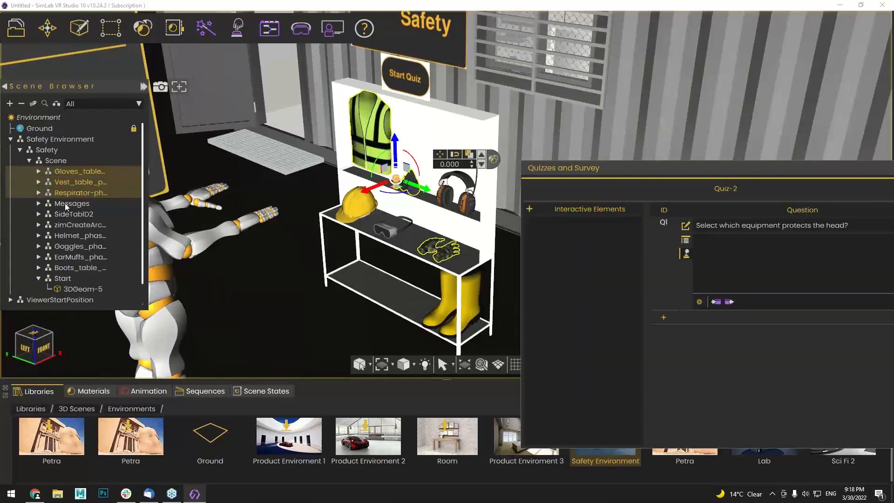
{"action": "left_click", "coordinate": [68, 203], "text": "ctrl"}
{"action": "left_click", "coordinate": [69, 205], "text": "ctrl"}
{"action": "middle_click_drag", "start_coordinate": [332, 264], "coordinate": [357, 248]}
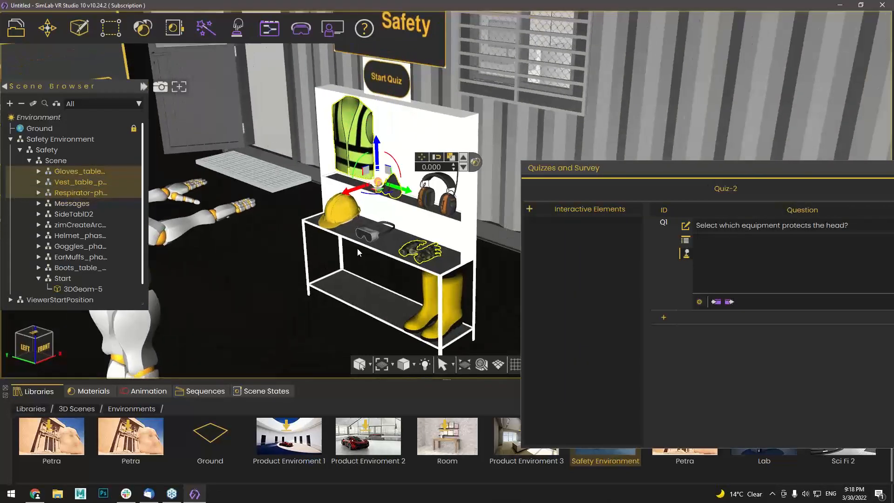
{"action": "scroll", "coordinate": [357, 252], "scroll_direction": "up", "scroll_amount": 3}
{"action": "left_click", "coordinate": [419, 196], "text": "ctrl"}
{"action": "left_click", "coordinate": [529, 210]}
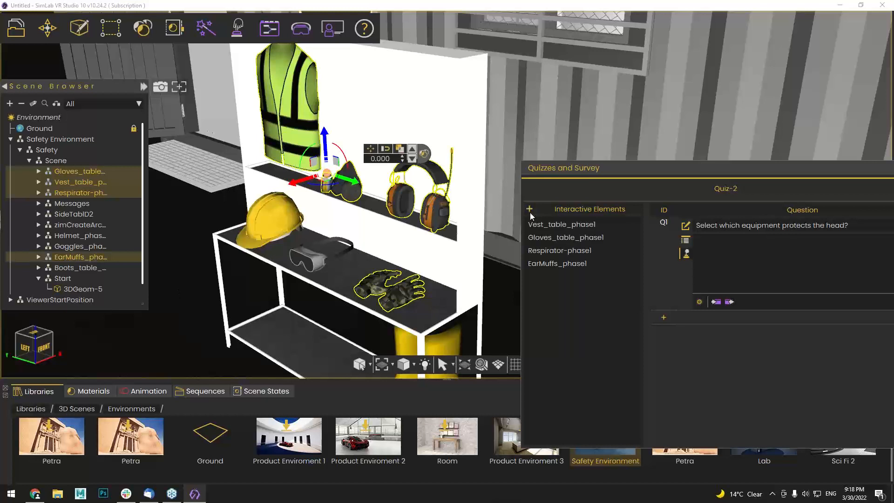
{"action": "left_click_drag", "start_coordinate": [608, 169], "coordinate": [414, 142]}
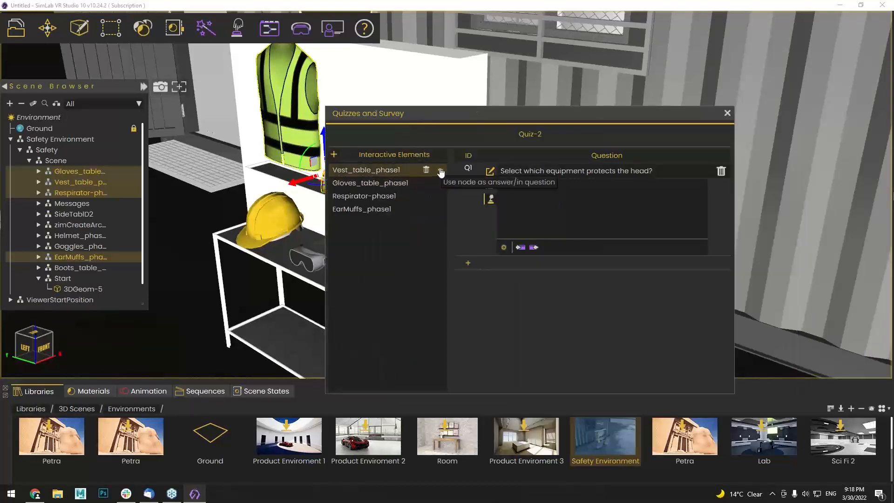
Add Vest, Gloves, Respirator and EarMuffs as answers to Quiz-2's Q1
{"action": "left_click", "coordinate": [441, 171]}
{"action": "left_click", "coordinate": [440, 183]}
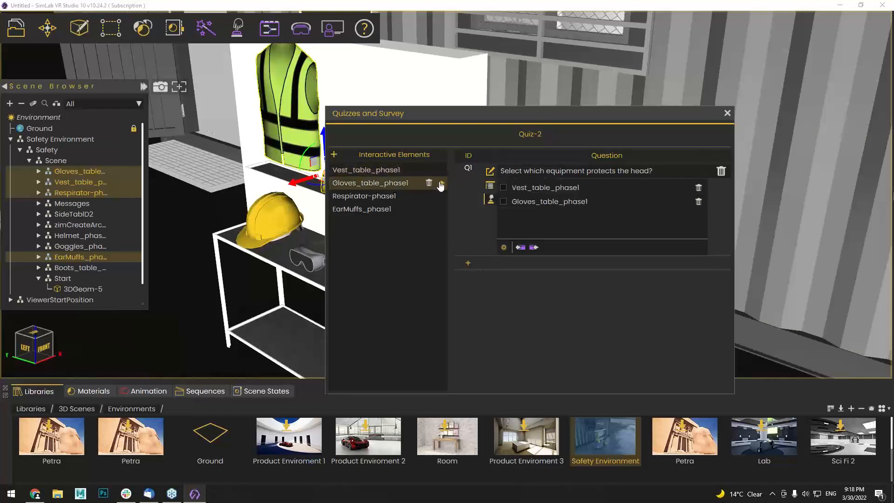
{"action": "left_click", "coordinate": [440, 196]}
{"action": "left_click", "coordinate": [440, 209]}
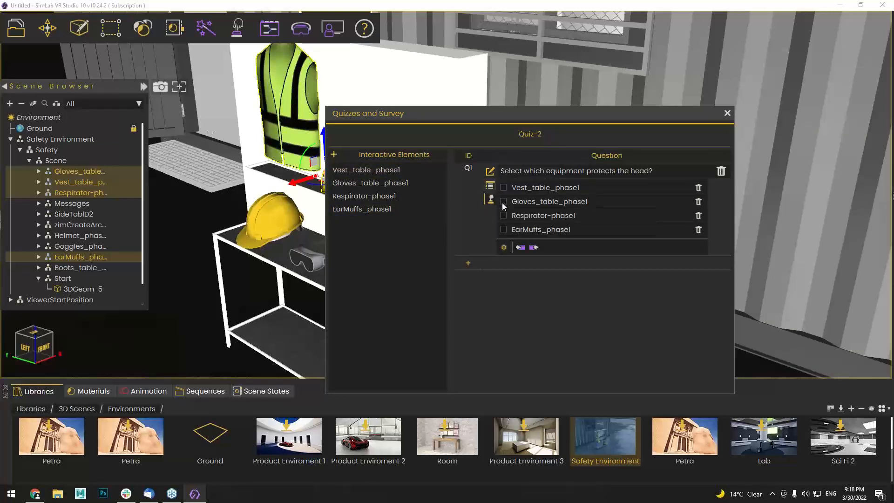
{"action": "left_click_drag", "start_coordinate": [252, 300], "coordinate": [315, 297]}
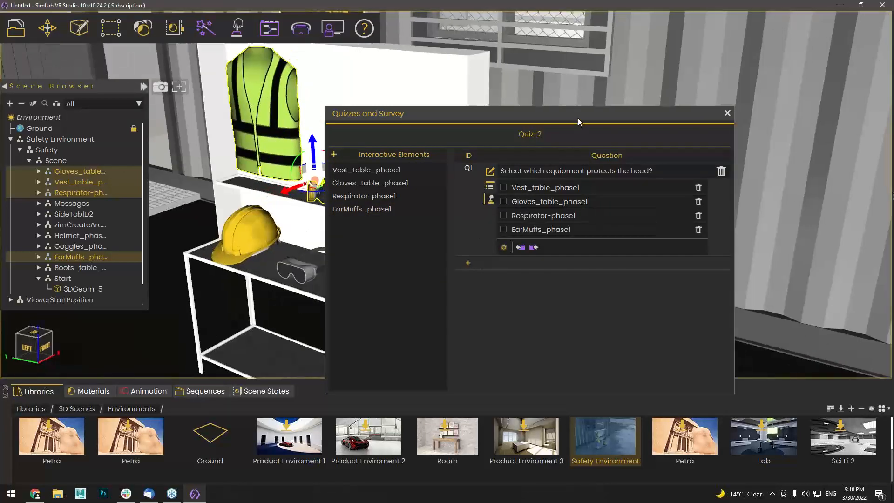
{"action": "left_click_drag", "start_coordinate": [577, 118], "coordinate": [590, 107]}
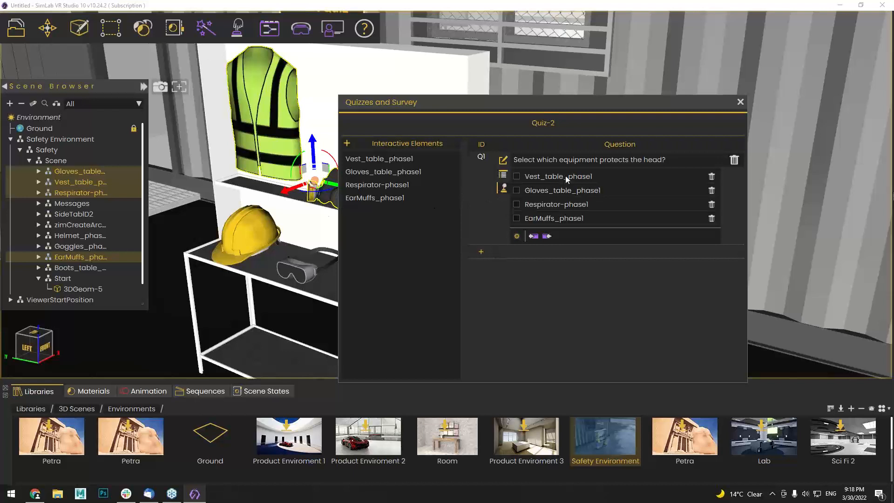
Add Helmet_phase1 as an interactive element and Q1's correct answer with Glow object enabled, then close the editor
{"action": "left_click", "coordinate": [239, 225]}
{"action": "left_click", "coordinate": [239, 226]}
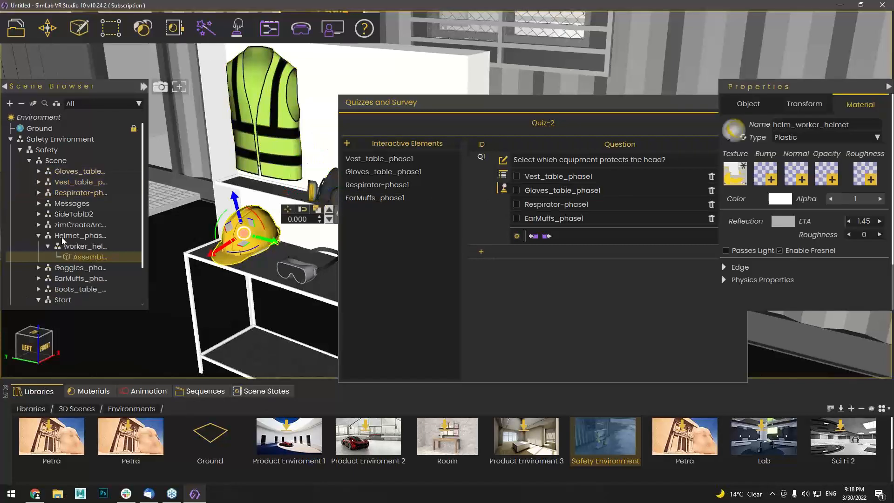
{"action": "left_click", "coordinate": [61, 237]}
{"action": "left_click", "coordinate": [347, 143]}
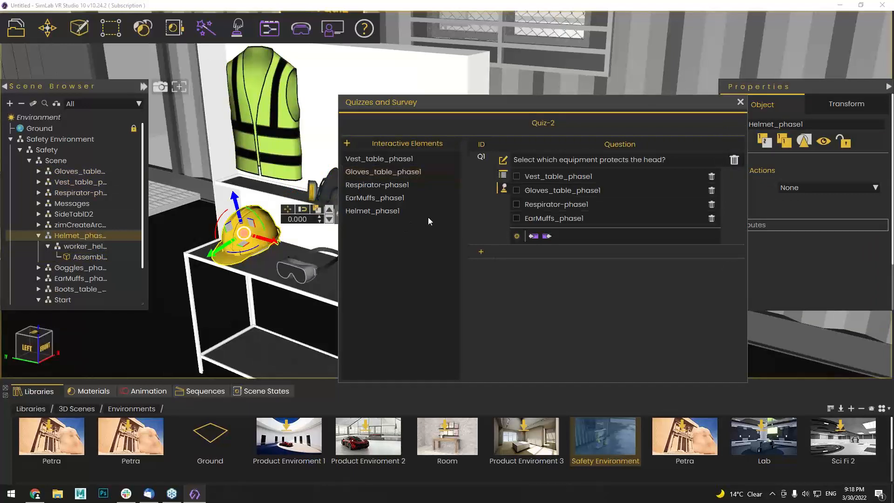
{"action": "left_click", "coordinate": [454, 210]}
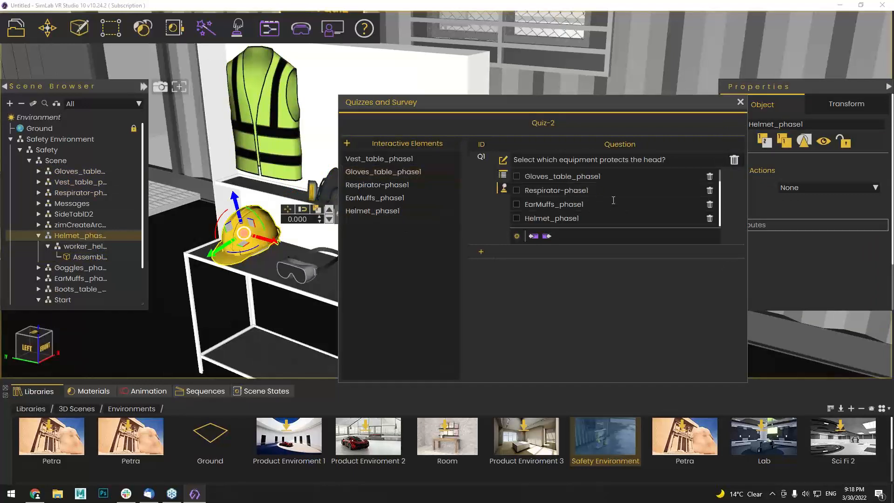
{"action": "left_click", "coordinate": [517, 219]}
{"action": "left_click", "coordinate": [516, 237]}
{"action": "scroll", "coordinate": [564, 212], "scroll_direction": "up", "scroll_amount": 1}
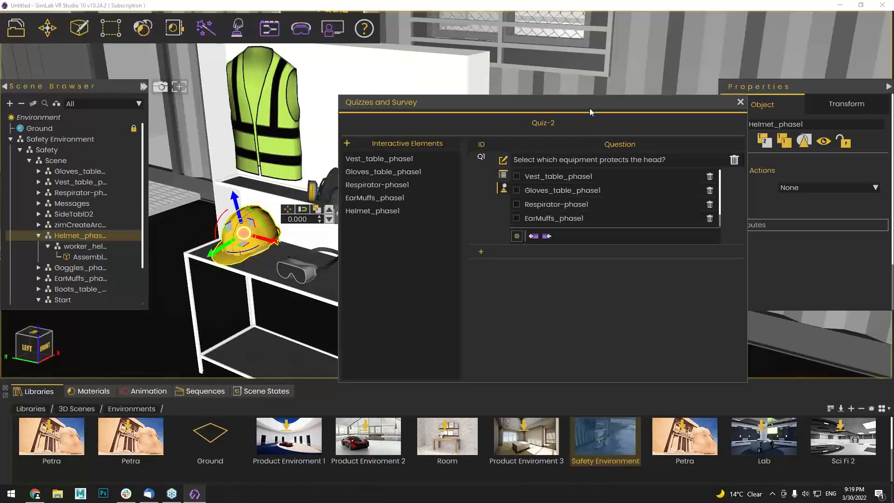
{"action": "left_click_drag", "start_coordinate": [587, 107], "coordinate": [475, 117]}
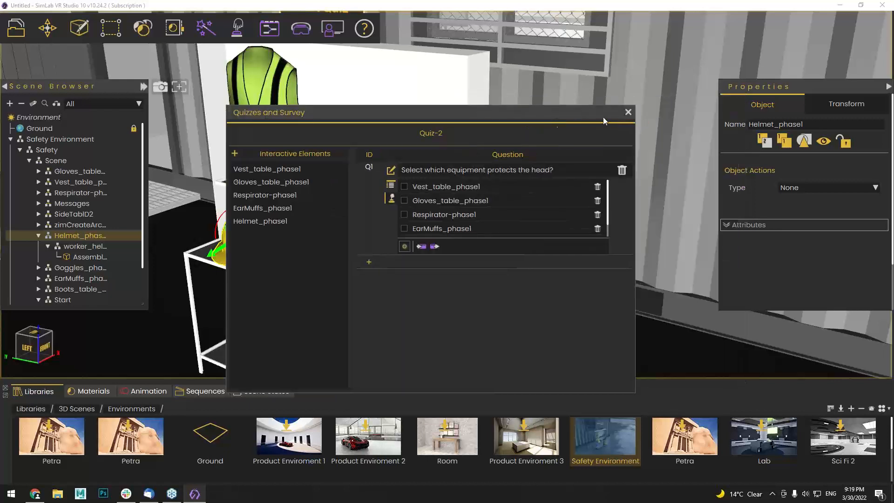
{"action": "left_click", "coordinate": [628, 113]}
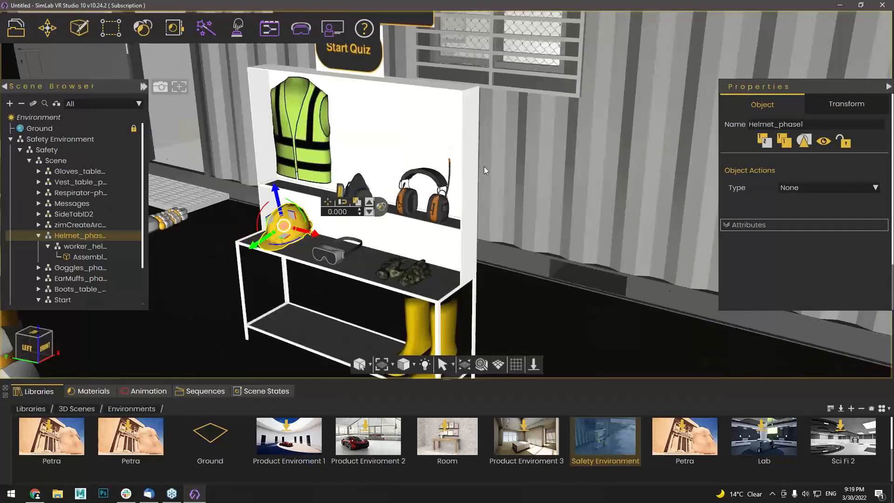
Select the Start Quiz button object and bring up its training logic diagram
{"action": "left_click_drag", "start_coordinate": [484, 167], "coordinate": [422, 121]}
{"action": "scroll", "coordinate": [381, 172], "scroll_direction": "down", "scroll_amount": 4}
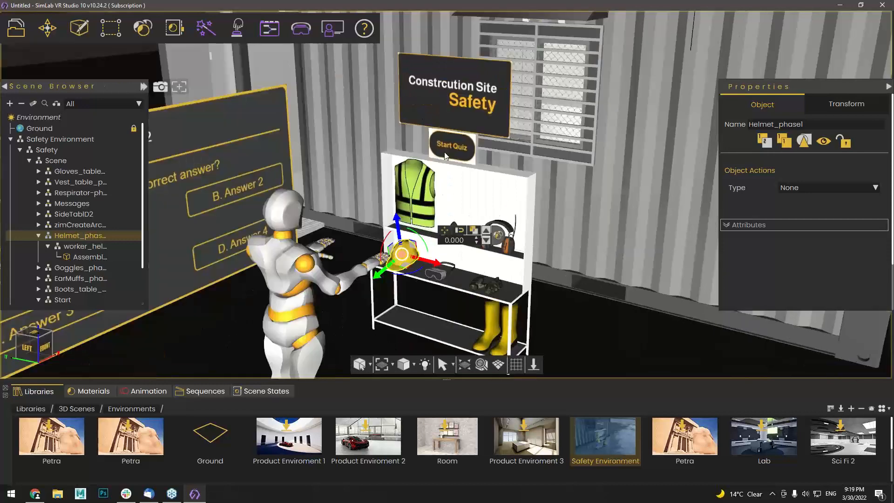
{"action": "left_click", "coordinate": [453, 146]}
{"action": "scroll", "coordinate": [366, 166], "scroll_direction": "down", "scroll_amount": 1}
{"action": "left_click", "coordinate": [274, 35]}
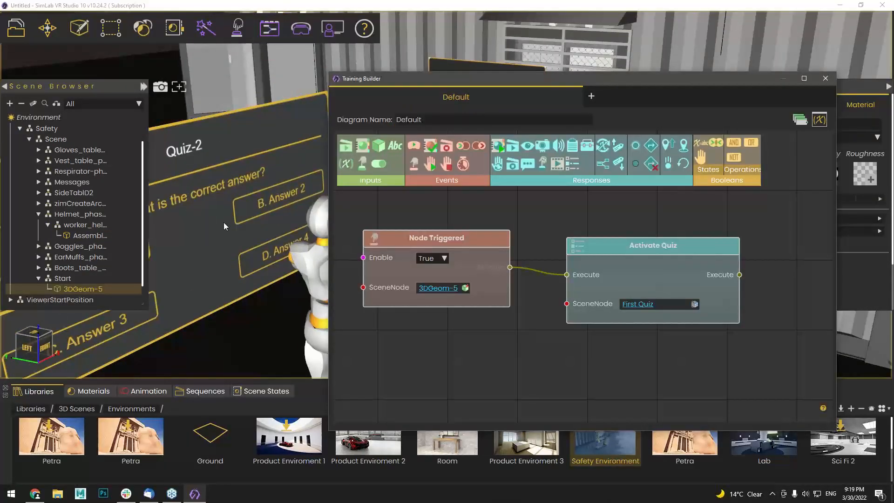
Change Activate Quiz's SceneNode to Quiz-2, close the diagram, and show the VR preview options
{"action": "left_click", "coordinate": [224, 223]}
{"action": "scroll", "coordinate": [223, 222], "scroll_direction": "down", "scroll_amount": 3}
{"action": "middle_click_drag", "start_coordinate": [600, 266], "coordinate": [571, 274]}
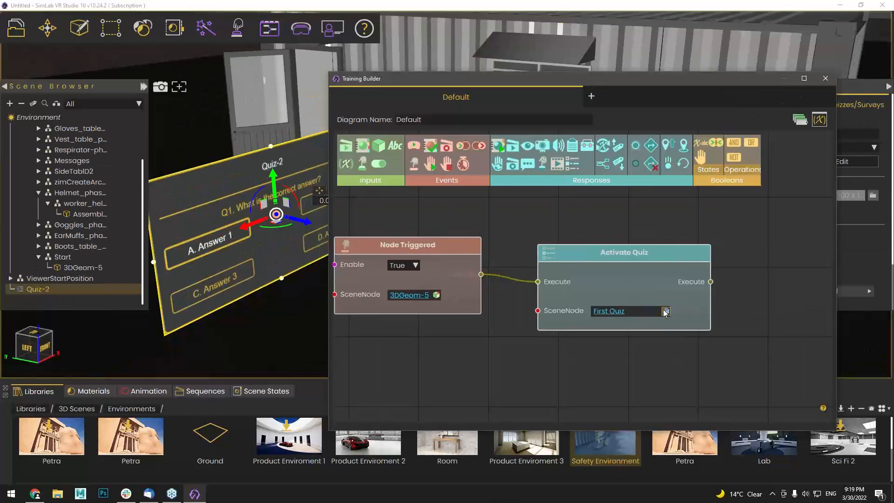
{"action": "left_click", "coordinate": [665, 311]}
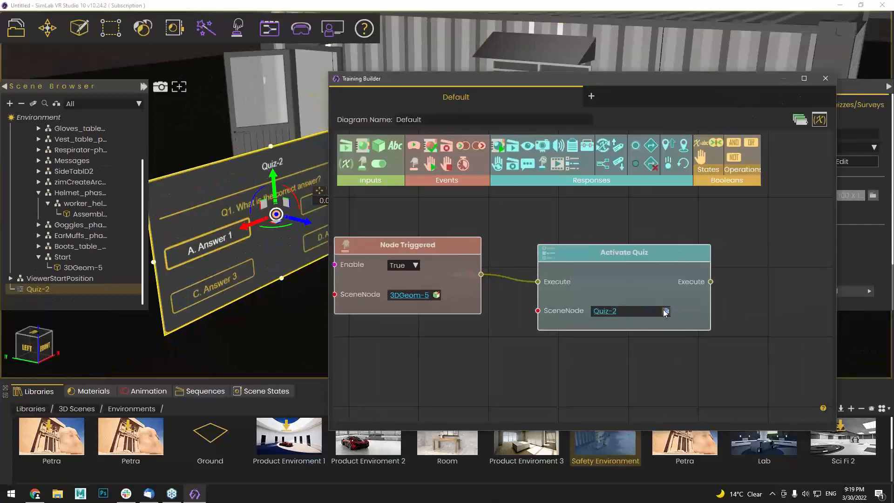
{"action": "left_click", "coordinate": [824, 79]}
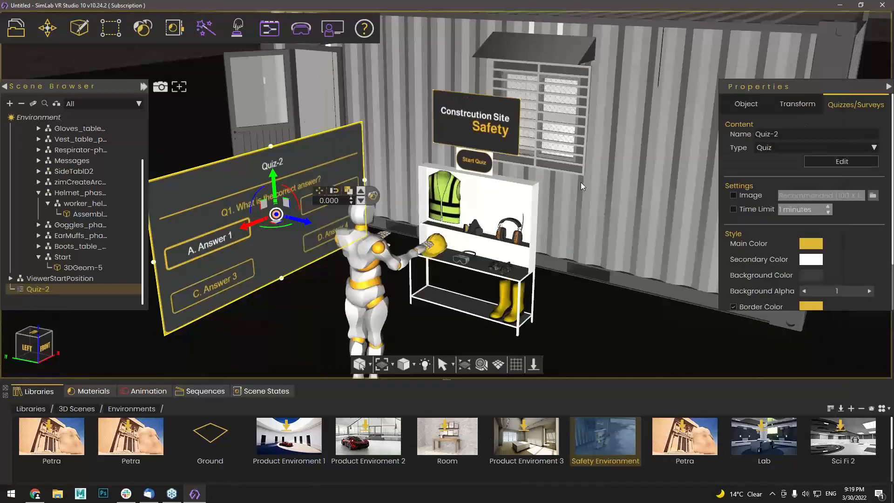
{"action": "left_click", "coordinate": [300, 28]}
Launch the scene in Desktop viewer mode and close the test-trial Notice popup
{"action": "left_click", "coordinate": [311, 65]}
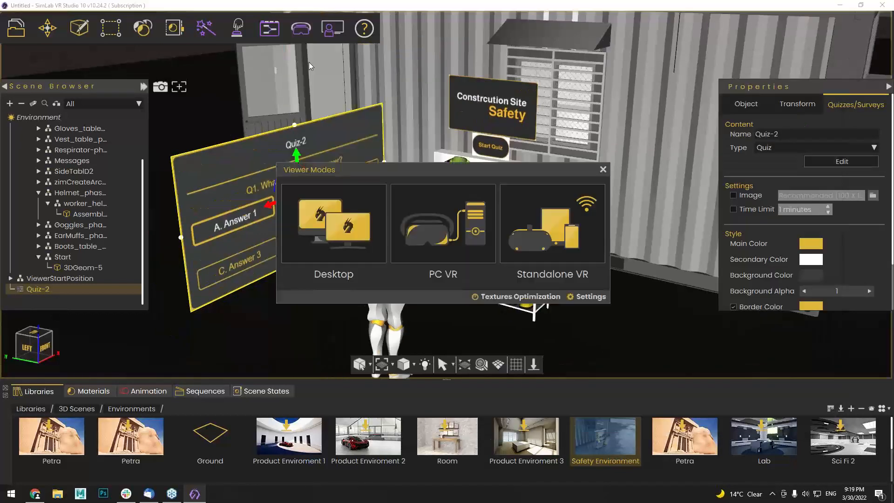
{"action": "left_click", "coordinate": [347, 223]}
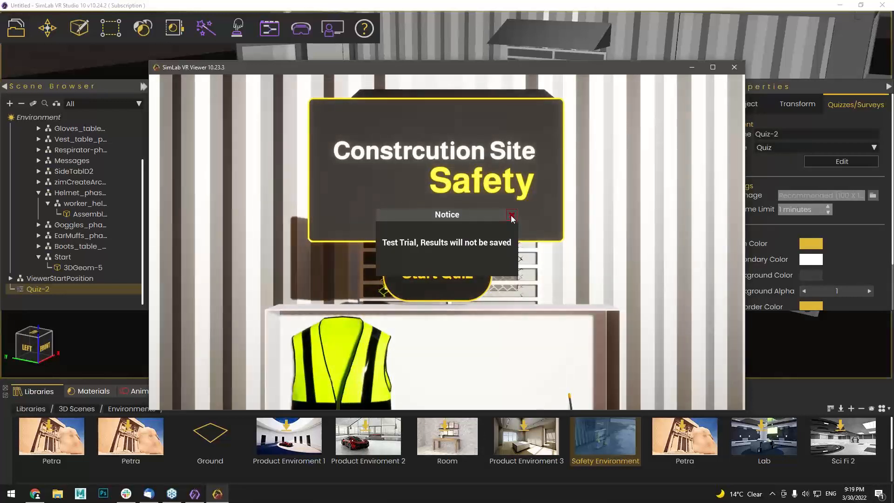
{"action": "left_click", "coordinate": [512, 215]}
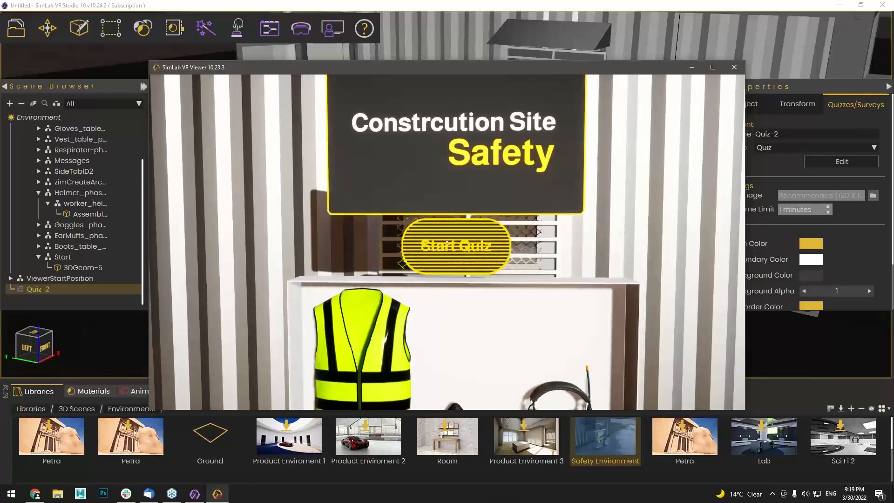
Press Start Quiz in the viewer so Quiz-2 begins with the shelf equipment glowing
{"action": "left_click", "coordinate": [451, 245]}
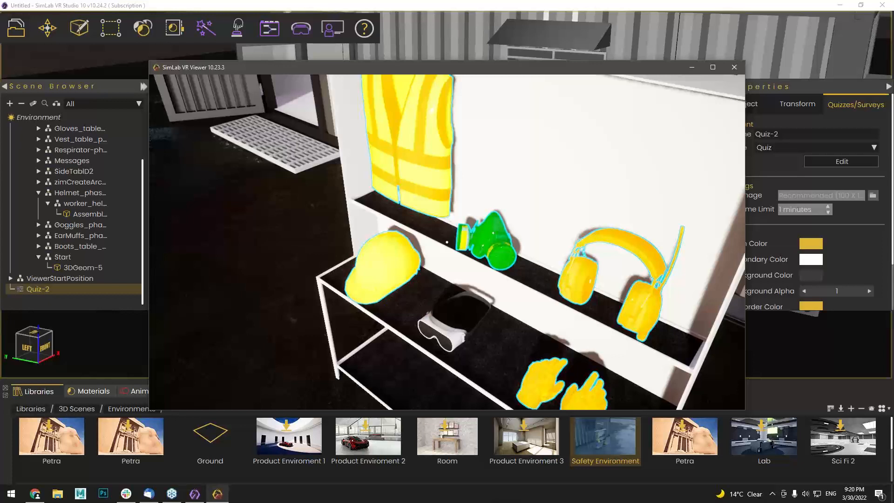
Relaunch the scene in the Desktop viewer and dismiss the test-trial notice
{"action": "key", "text": "Escape"}
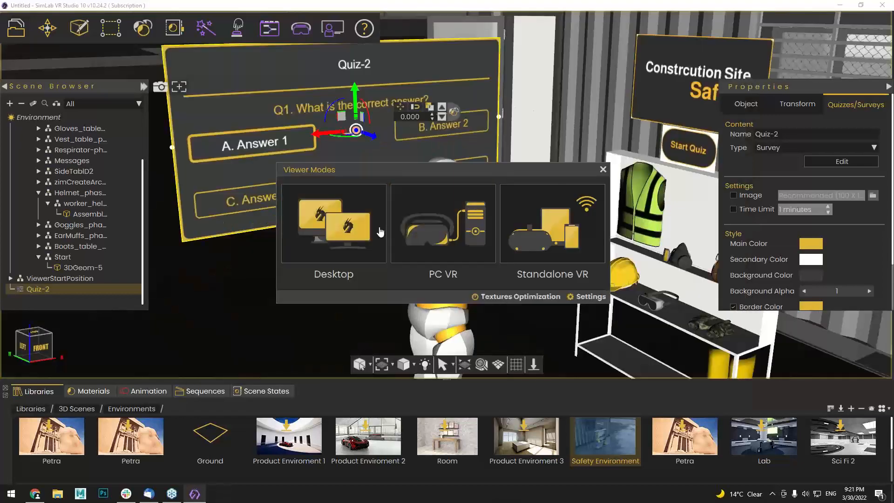
{"action": "left_click", "coordinate": [374, 231]}
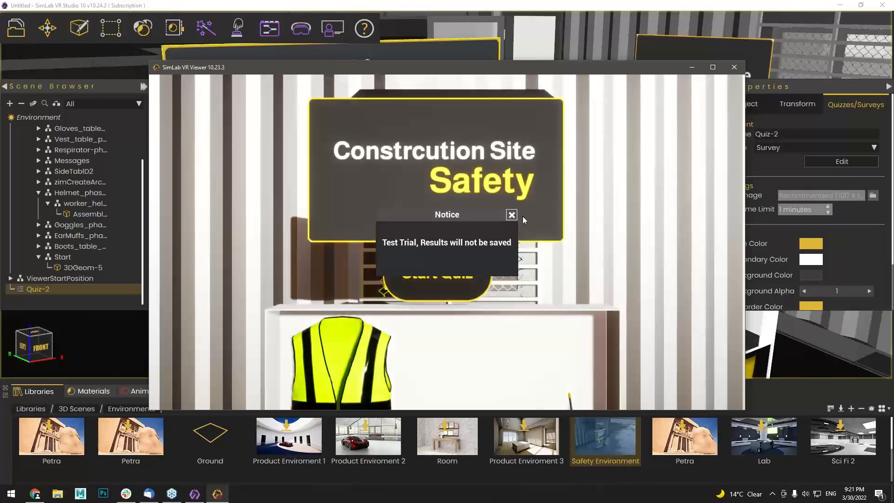
{"action": "left_click", "coordinate": [512, 211]}
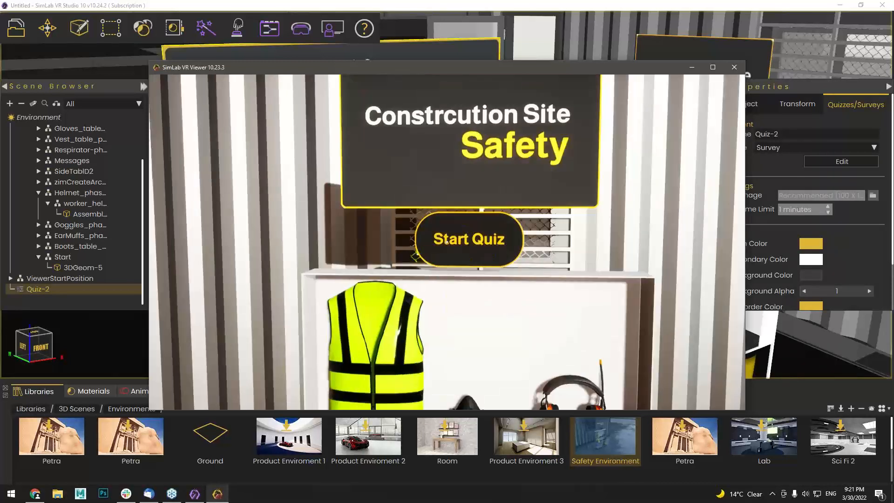
Run the Quiz-2 survey from Start Quiz, rate the experience five stars, then exit the viewer
{"action": "left_click", "coordinate": [447, 242]}
{"action": "key", "text": "s"}
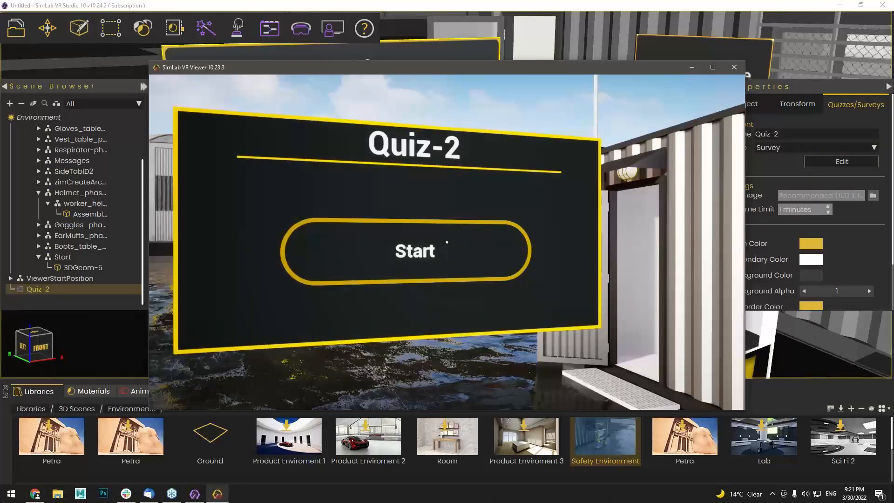
{"action": "left_click", "coordinate": [447, 243]}
{"action": "left_click", "coordinate": [447, 242]}
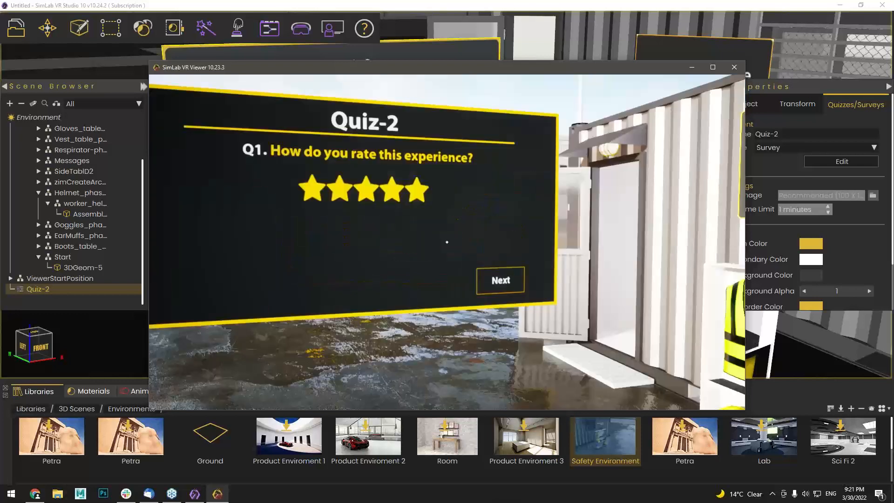
{"action": "left_click", "coordinate": [447, 242]}
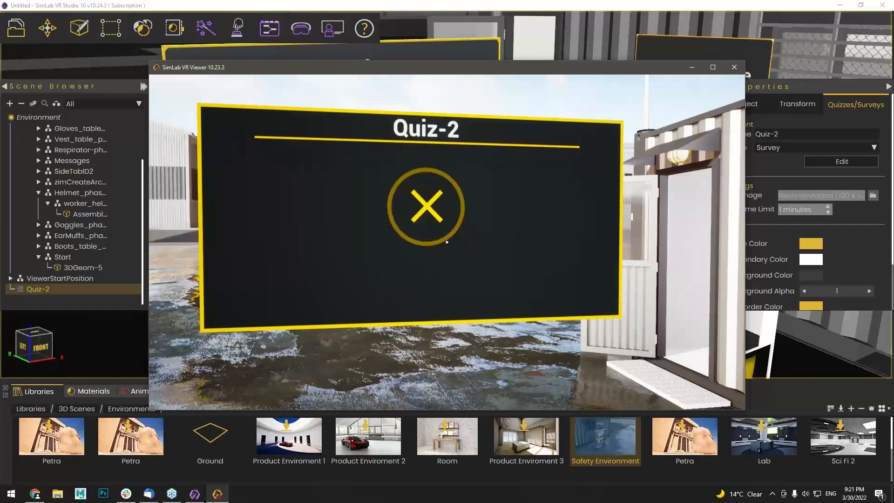
{"action": "key", "text": "Escape"}
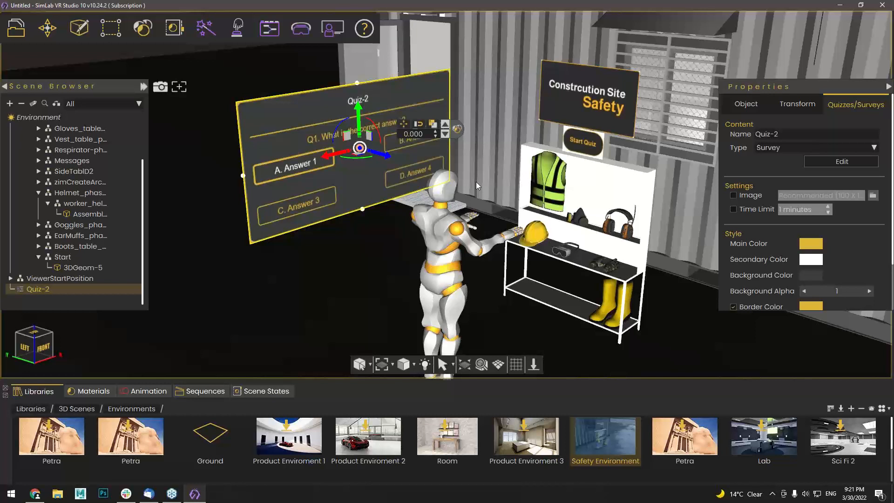
Collapse the scene tree and bring the Training Builder's Default diagram into view
{"action": "left_click", "coordinate": [21, 102]}
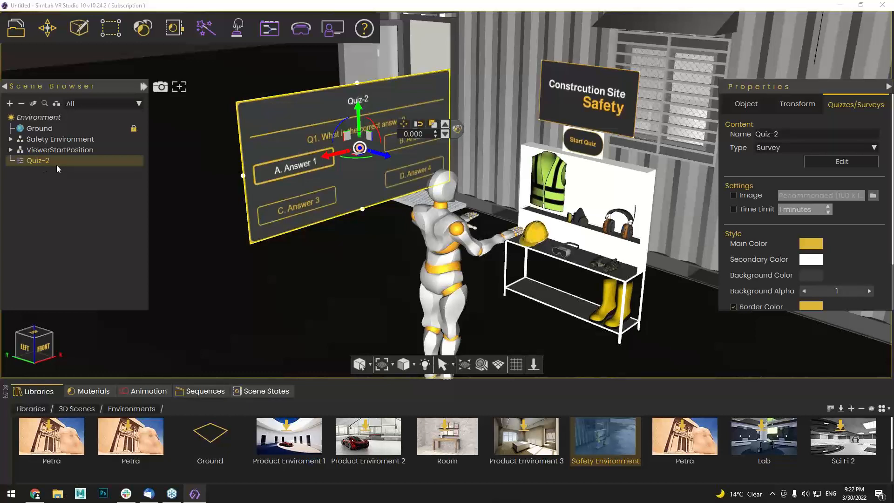
{"action": "left_click", "coordinate": [265, 35]}
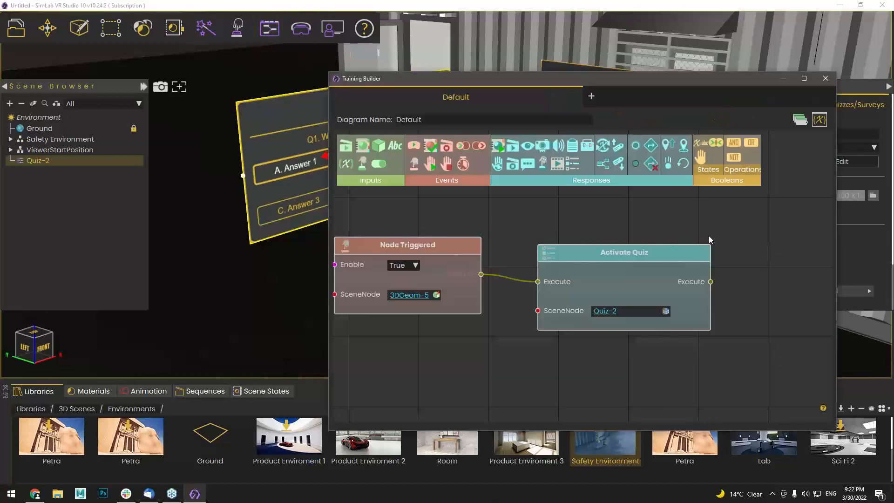
{"action": "middle_click_drag", "start_coordinate": [705, 236], "coordinate": [611, 250]}
{"action": "scroll", "coordinate": [616, 278], "scroll_direction": "down", "scroll_amount": 2}
{"action": "left_click_drag", "start_coordinate": [520, 267], "coordinate": [510, 298]}
Line up the Node Triggered and Activate Quiz nodes neatly on the canvas
{"action": "middle_click_drag", "start_coordinate": [564, 256], "coordinate": [526, 267]}
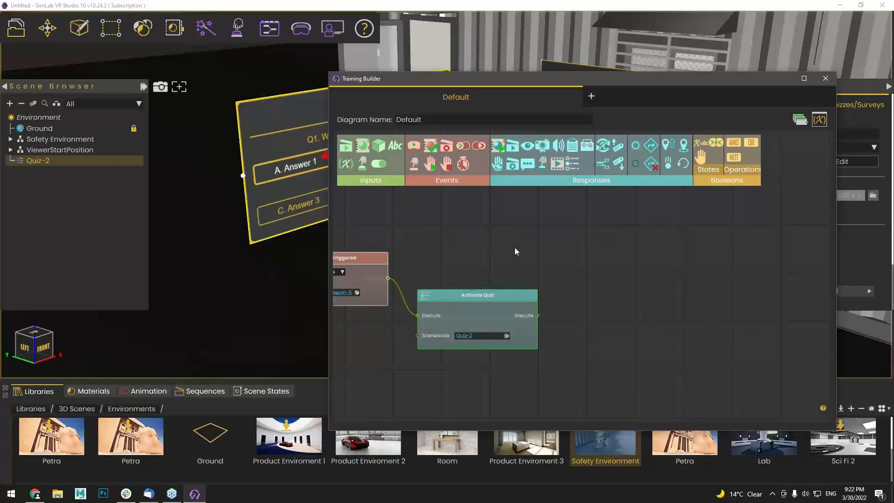
{"action": "middle_click_drag", "start_coordinate": [370, 259], "coordinate": [432, 254]}
{"action": "left_click_drag", "start_coordinate": [433, 254], "coordinate": [425, 268]}
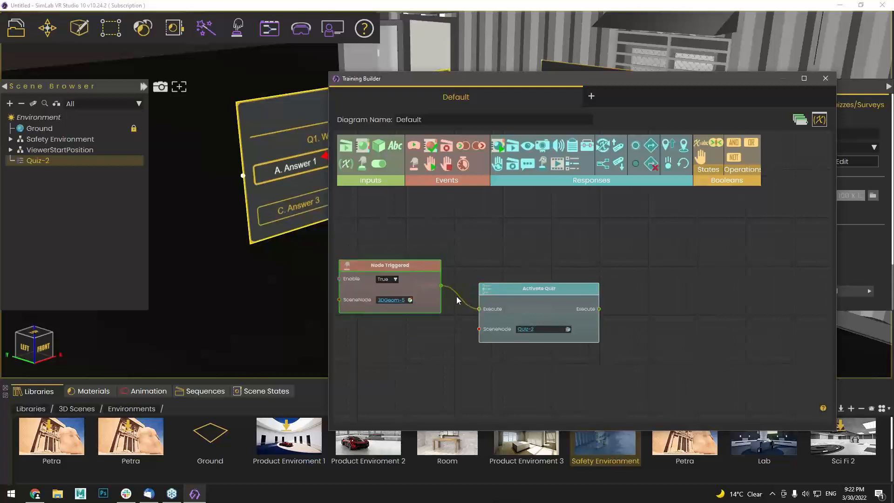
{"action": "left_click_drag", "start_coordinate": [514, 285], "coordinate": [510, 298]}
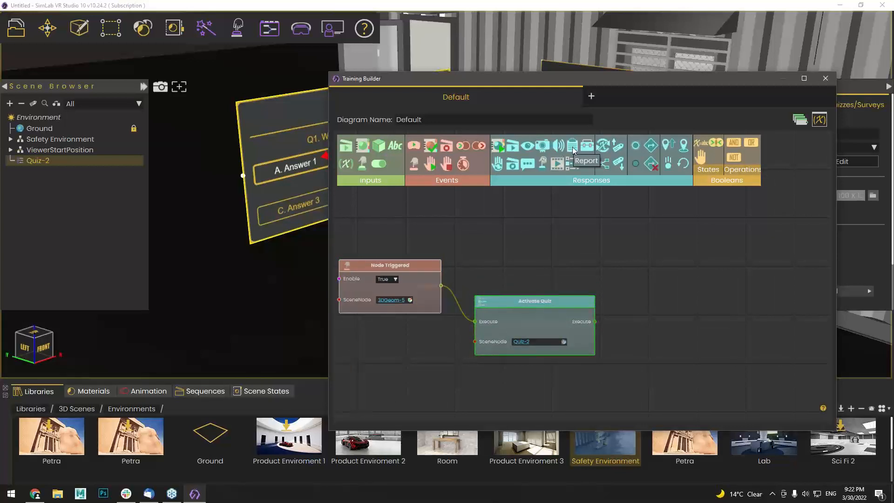
{"action": "left_click_drag", "start_coordinate": [573, 150], "coordinate": [617, 238]}
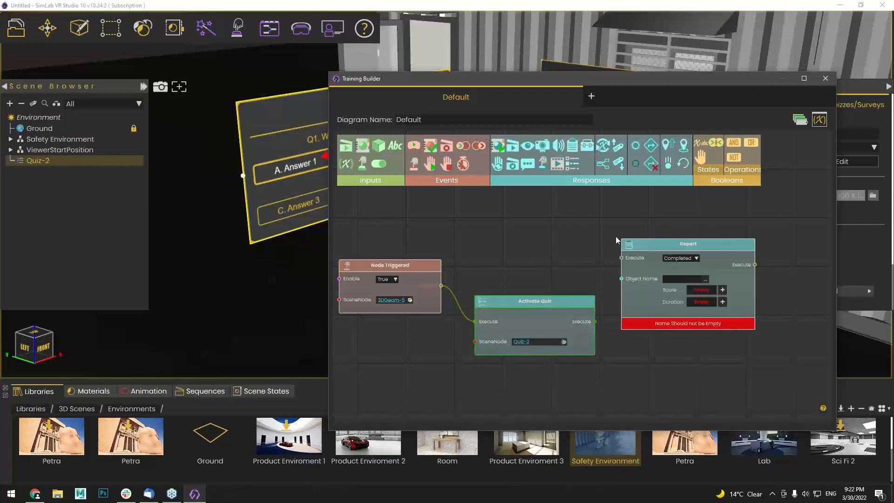
{"action": "middle_click_drag", "start_coordinate": [601, 230], "coordinate": [538, 195]}
{"action": "middle_click_drag", "start_coordinate": [758, 289], "coordinate": [712, 335]}
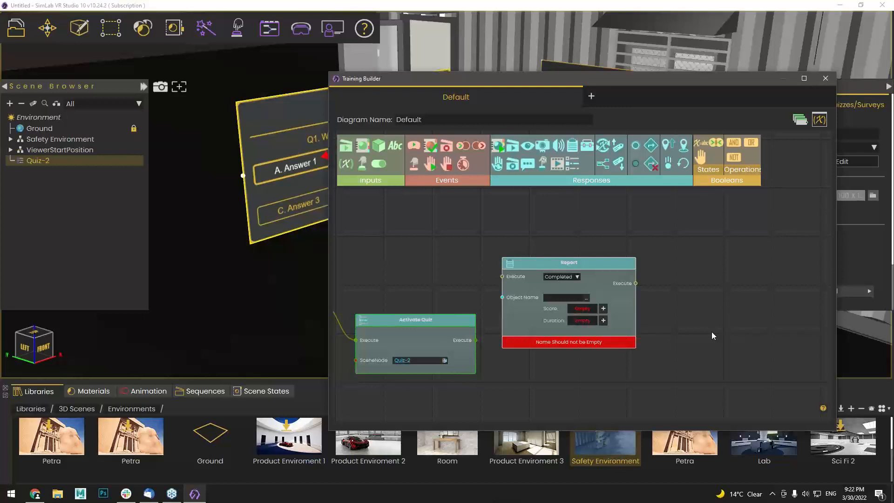
{"action": "scroll", "coordinate": [712, 331], "scroll_direction": "up", "scroll_amount": 1}
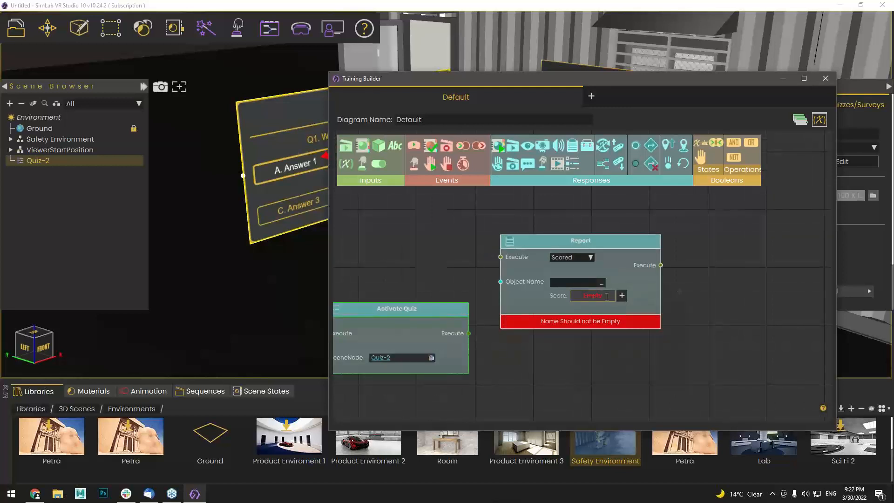
{"action": "left_click", "coordinate": [569, 283]}
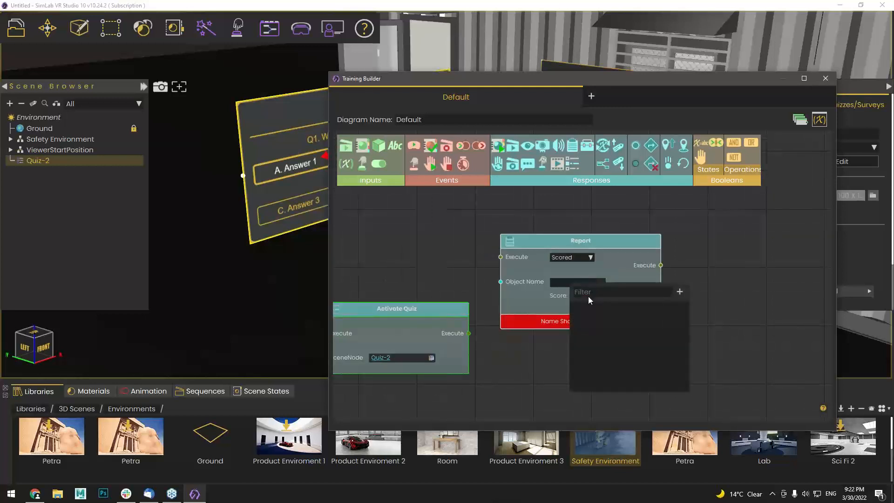
{"action": "left_click", "coordinate": [542, 305]}
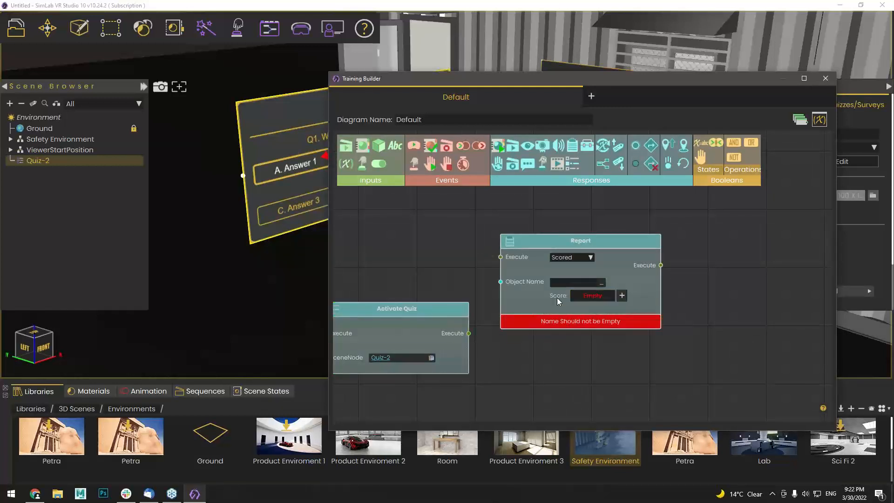
{"action": "left_click", "coordinate": [601, 283]}
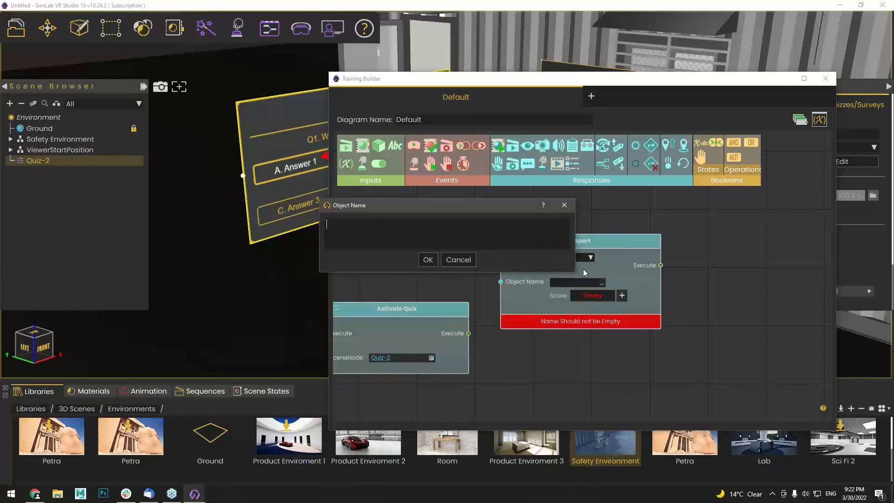
{"action": "left_click", "coordinate": [452, 261]}
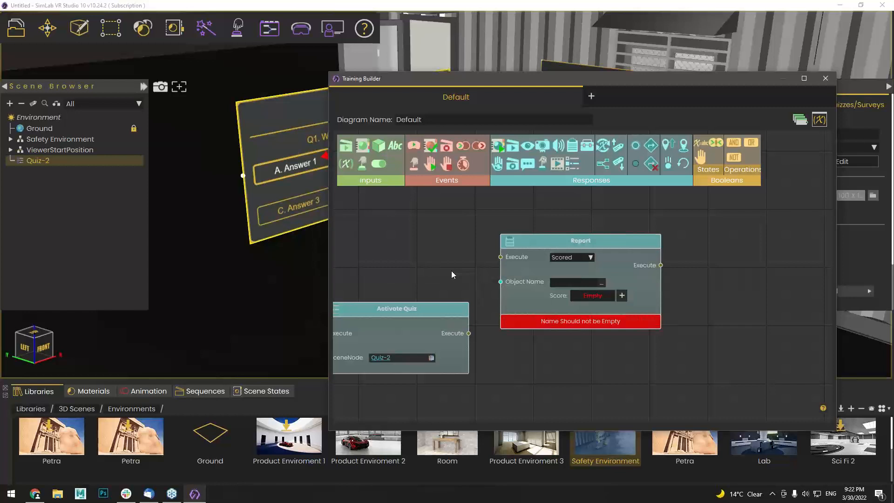
{"action": "scroll", "coordinate": [480, 266], "scroll_direction": "up", "scroll_amount": 2}
{"action": "scroll", "coordinate": [561, 302], "scroll_direction": "down", "scroll_amount": 2}
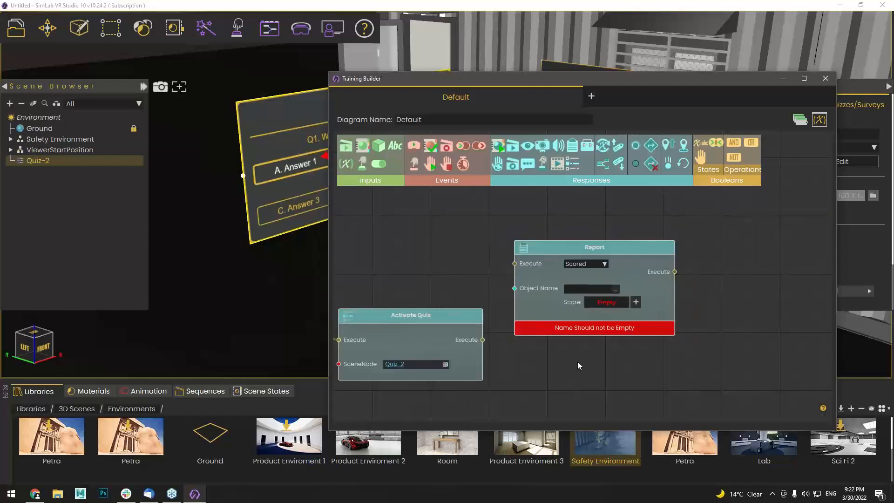
{"action": "left_click_drag", "start_coordinate": [435, 261], "coordinate": [529, 244]}
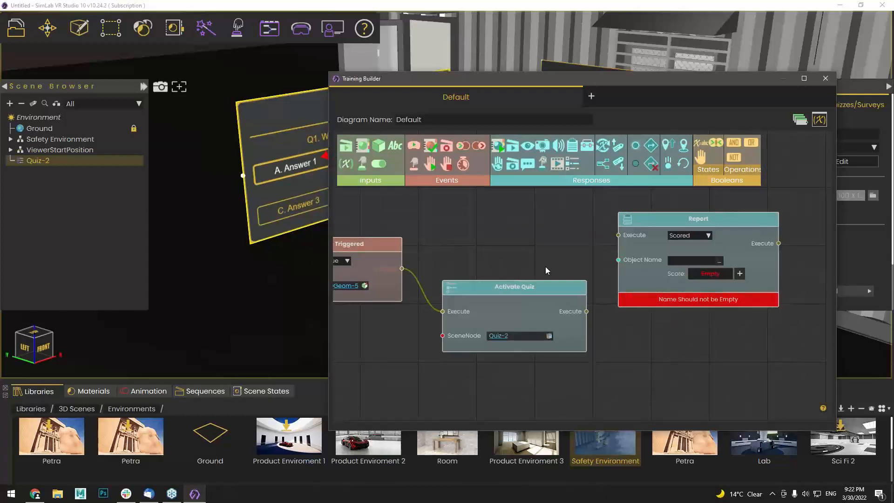
{"action": "left_click", "coordinate": [678, 282]}
{"action": "key", "text": "Delete"}
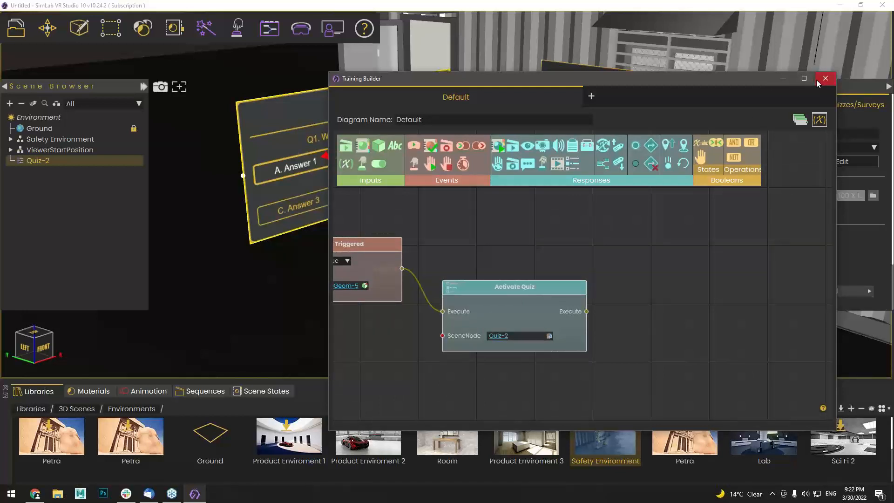
Close the Training Builder and zoom the Prezi presentation into the Distribution topic
{"action": "left_click", "coordinate": [825, 79]}
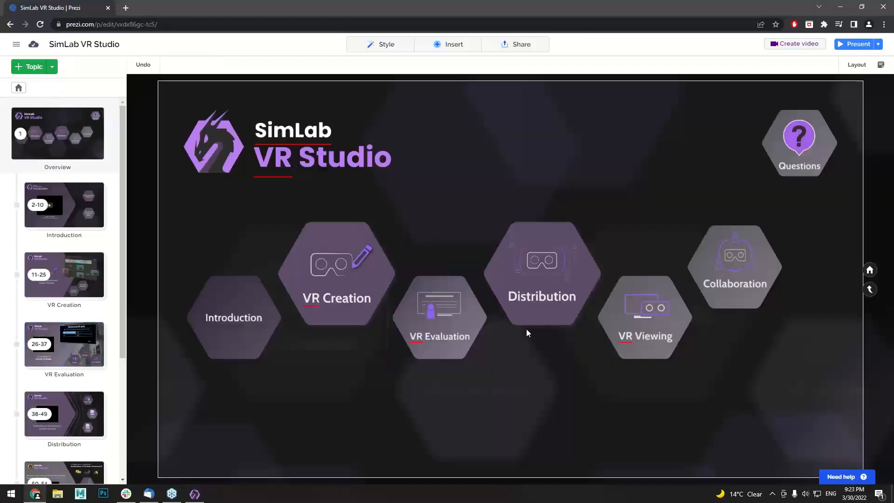
{"action": "left_click", "coordinate": [550, 301]}
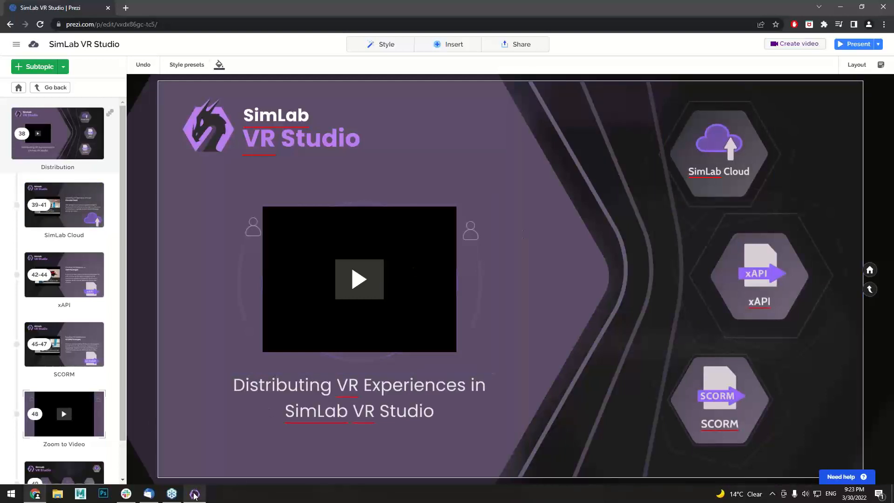
{"action": "mouse_move", "coordinate": [194, 493]}
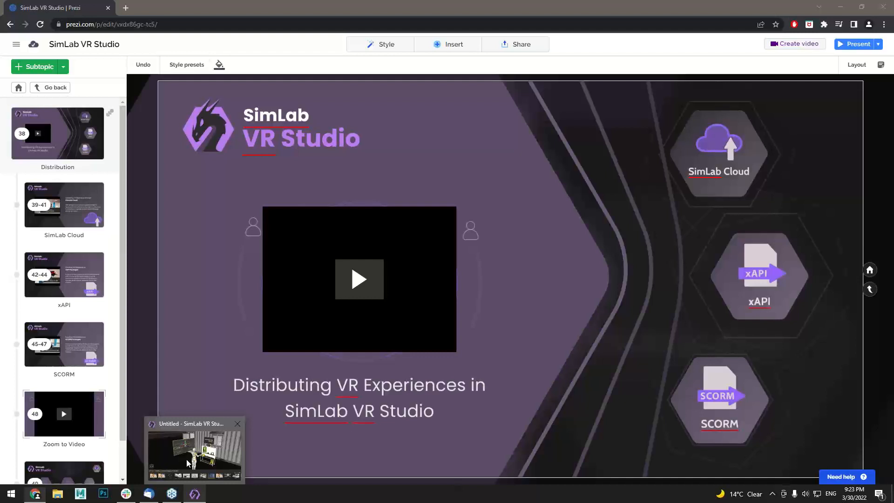
Start VR Evaluation > Export Lesson as Scorm and log in with the account e-mail and password
{"action": "left_click", "coordinate": [186, 459]}
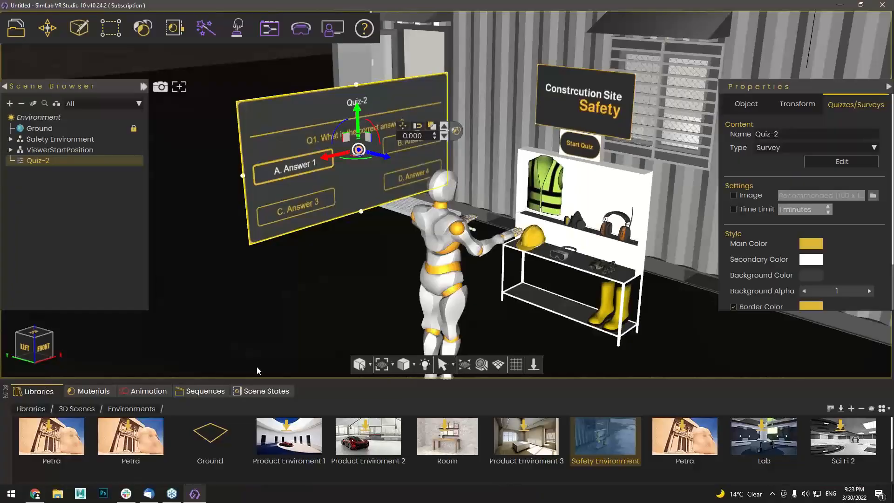
{"action": "left_click", "coordinate": [333, 28]}
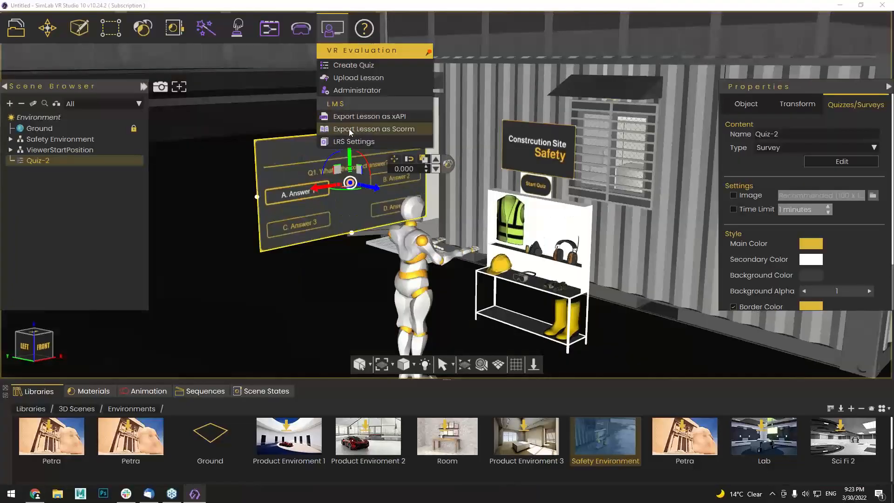
{"action": "left_click", "coordinate": [350, 132]}
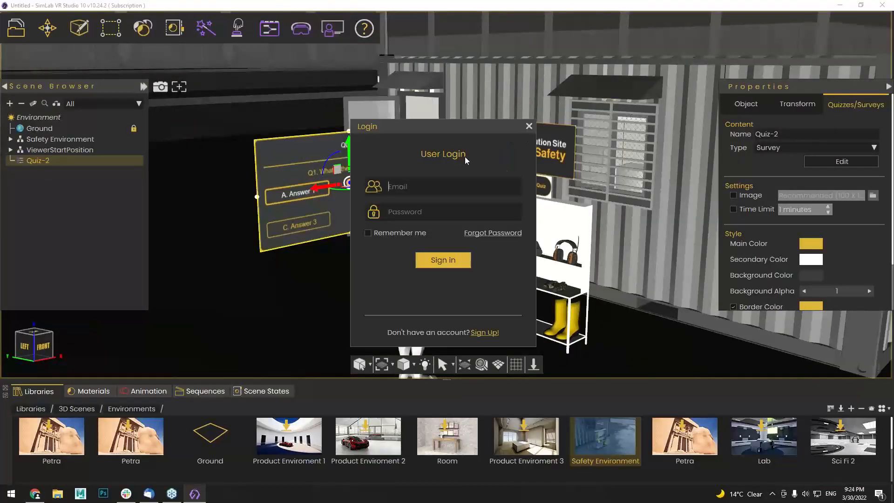
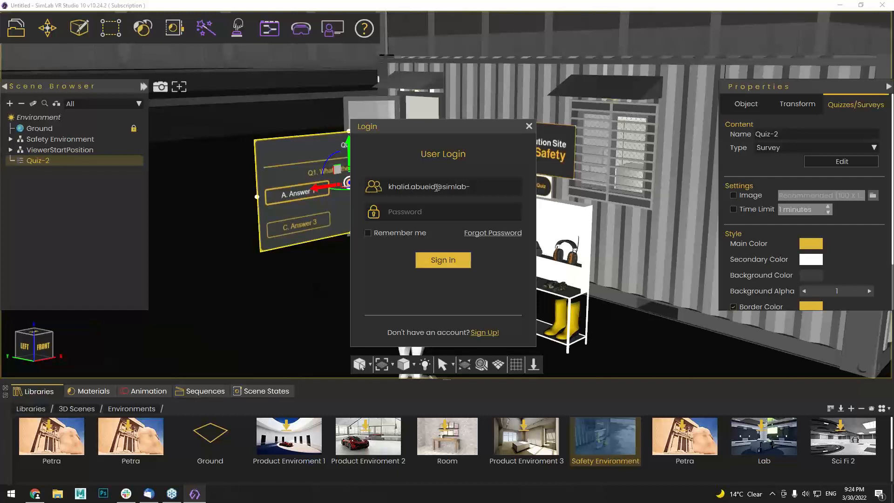
{"action": "key", "text": "Tab"}
{"action": "type", "text": "**********"}
{"action": "key", "text": "Return"}
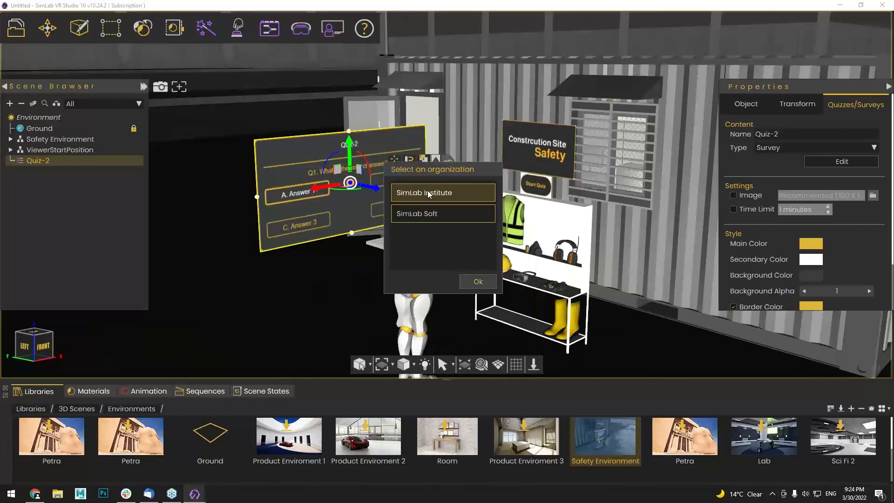
Choose the SimLab Soft organization, keep SCORM Package (*.zip), then cancel the save
{"action": "left_click", "coordinate": [442, 213]}
{"action": "left_click", "coordinate": [477, 282]}
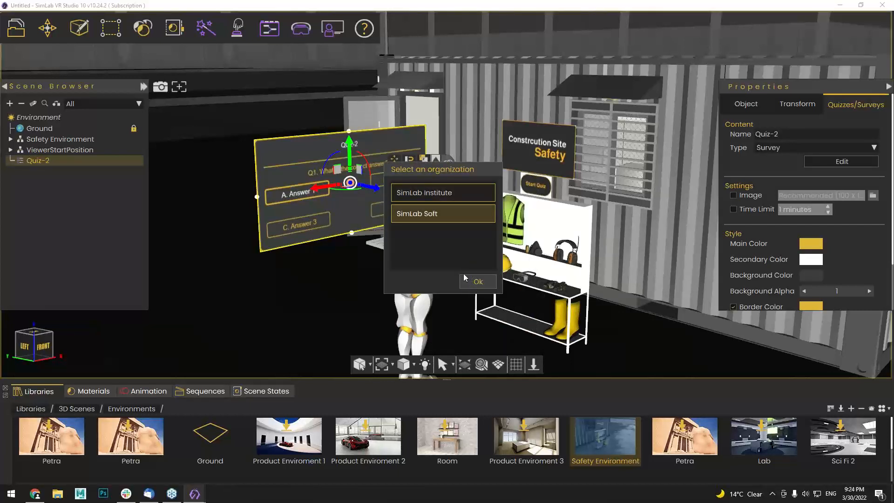
{"action": "left_click", "coordinate": [163, 226]}
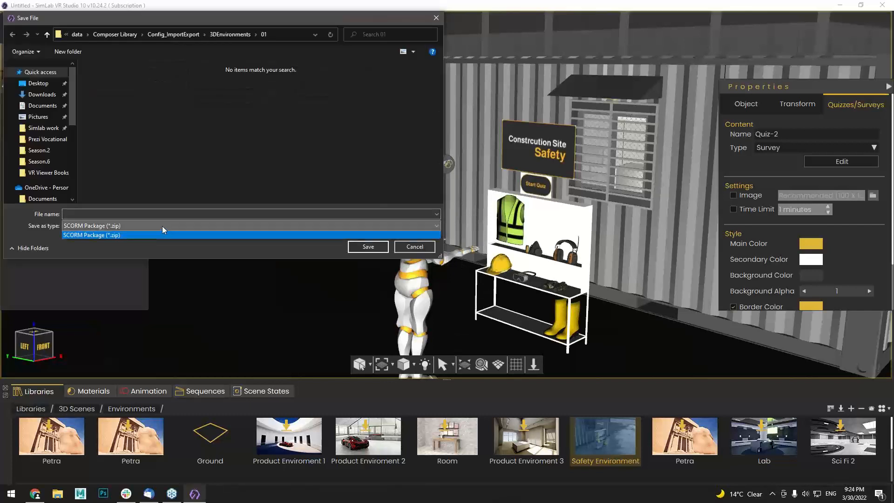
{"action": "left_click", "coordinate": [116, 227]}
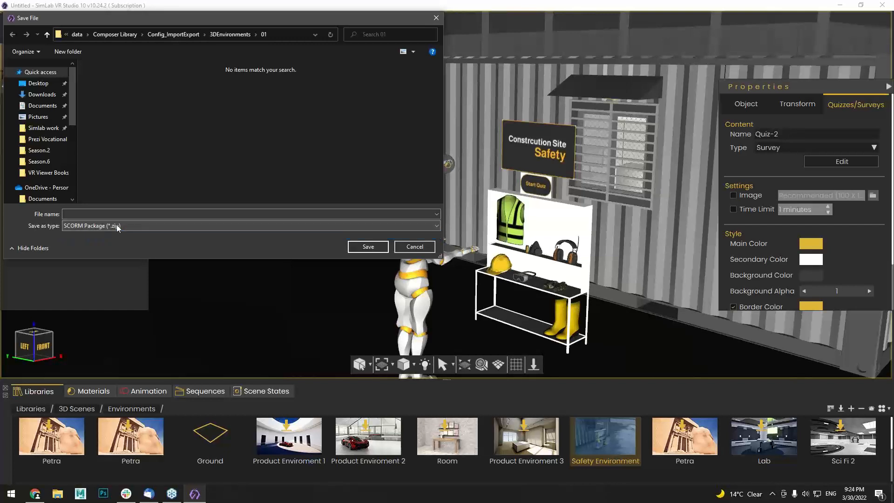
{"action": "left_click", "coordinate": [401, 250]}
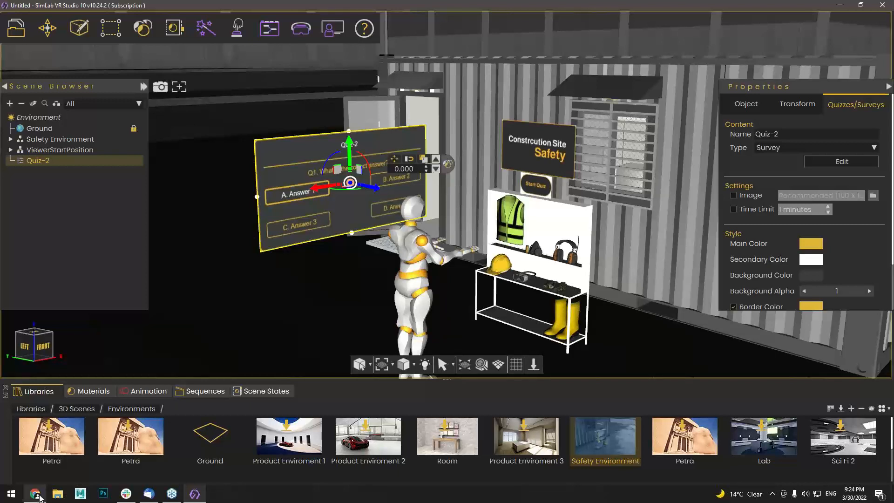
In Prezi, zoom into VR Viewing and its Supported Devices page, then return to the overview
{"action": "mouse_move", "coordinate": [40, 497]}
{"action": "left_click", "coordinate": [52, 440]}
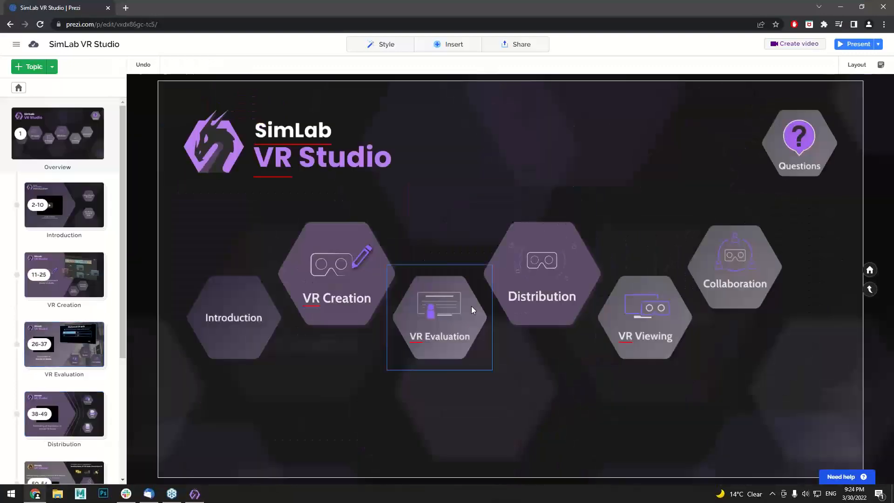
{"action": "double_click", "coordinate": [631, 328]}
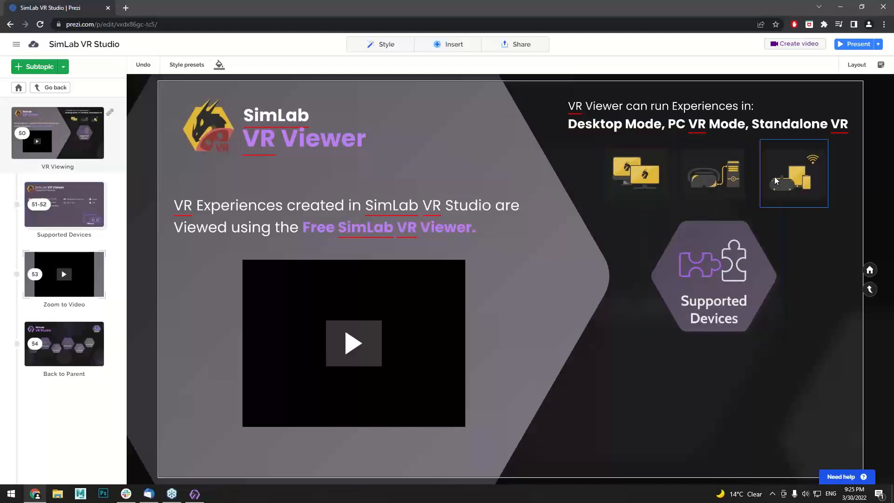
{"action": "left_click", "coordinate": [729, 272]}
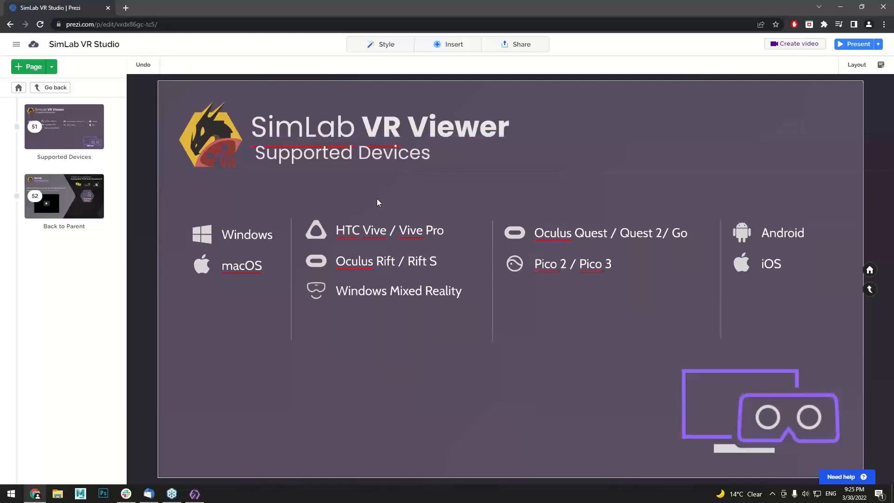
{"action": "key", "text": "Escape"}
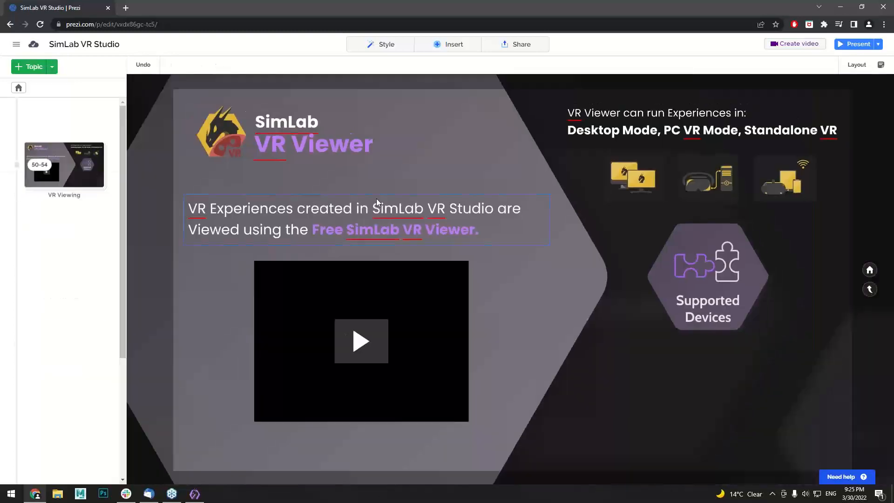
{"action": "key", "text": "Escape"}
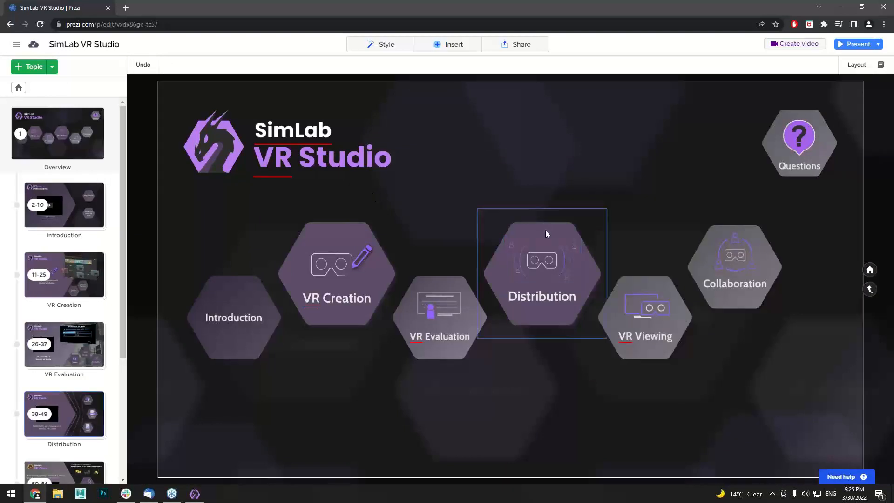
{"action": "left_click", "coordinate": [704, 270]}
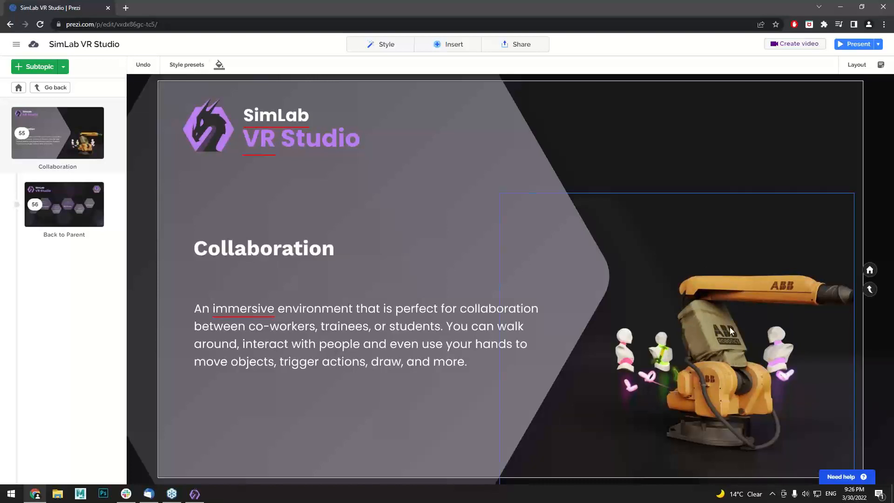
{"action": "scroll", "coordinate": [729, 325], "scroll_direction": "down", "scroll_amount": 3}
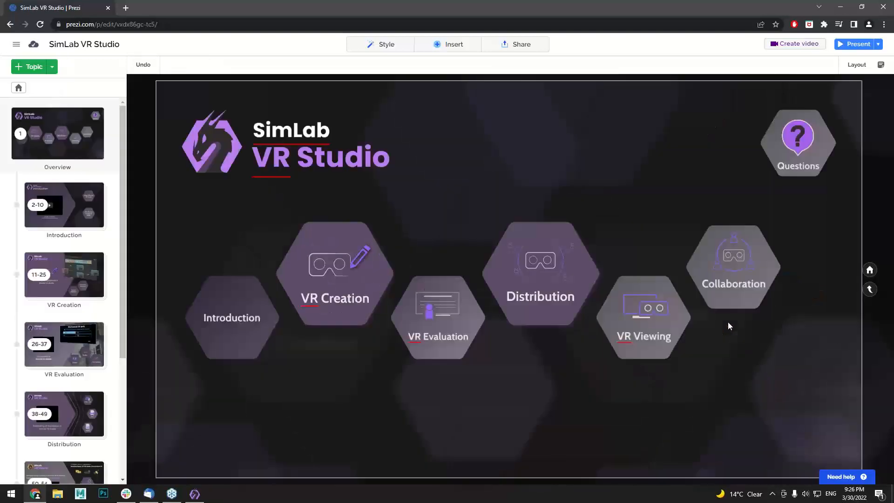